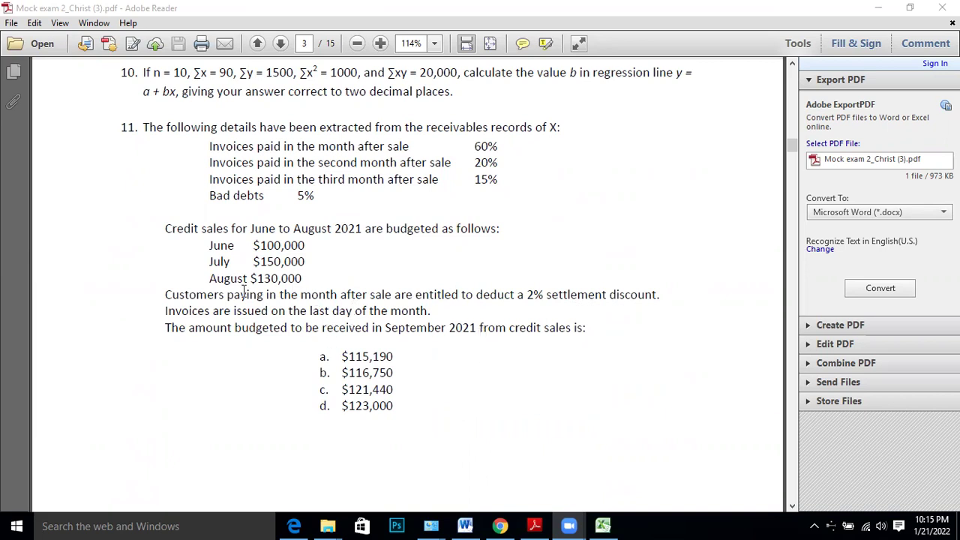
Copy the June, July and August credit sales amounts from question 11 in the exam PDF.
left_click_drag(247, 245, 313, 278)
left_click(312, 278)
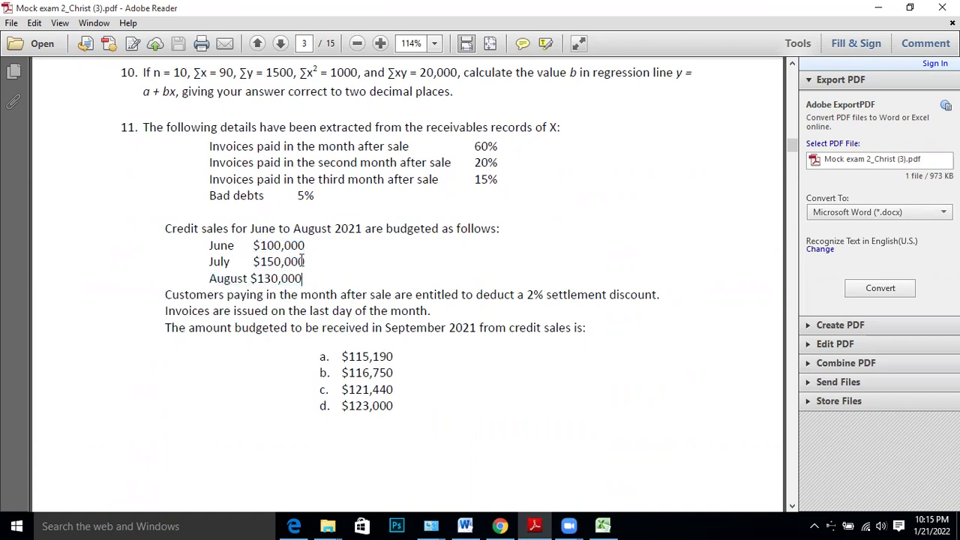
left_click_drag(260, 244, 323, 271)
key("ctrl+c")
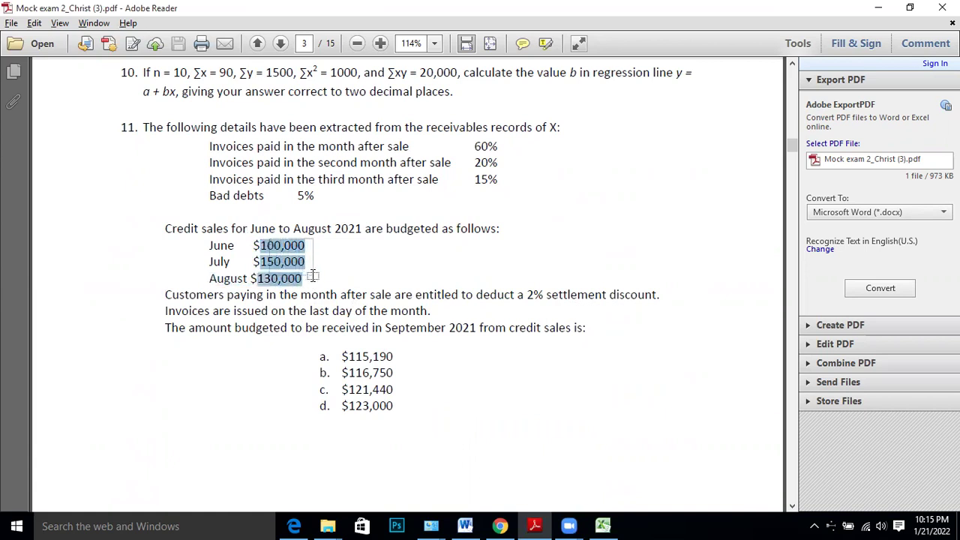
Switch to the Excel answers workbook, label A50 as Q11 and paste the copied sales amounts into B50:B52.
left_click(602, 525)
scroll(52, 235, "up", 4)
scroll(52, 237, "down", 2)
left_click(66, 278)
type("Q11")
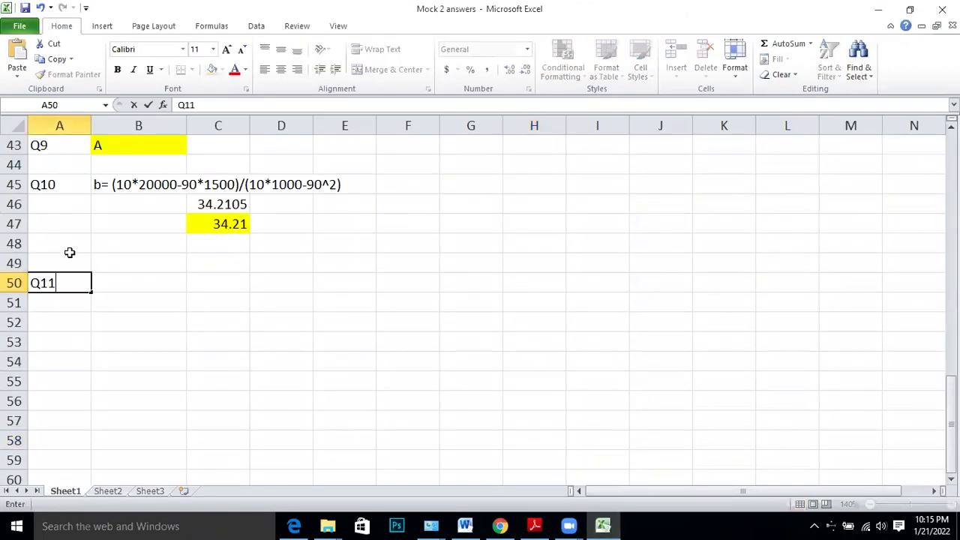
key("Tab")
key("ctrl+v")
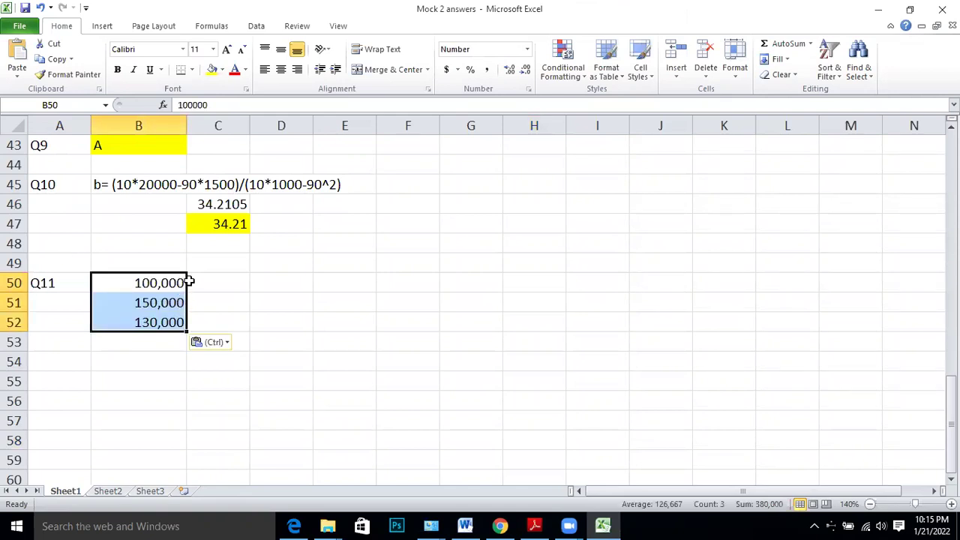
Calculate the September receipts in D53 with =B52*60%*98%+B51*20%+B50*15%, checking the payment percentages in the exam PDF.
left_click(276, 340)
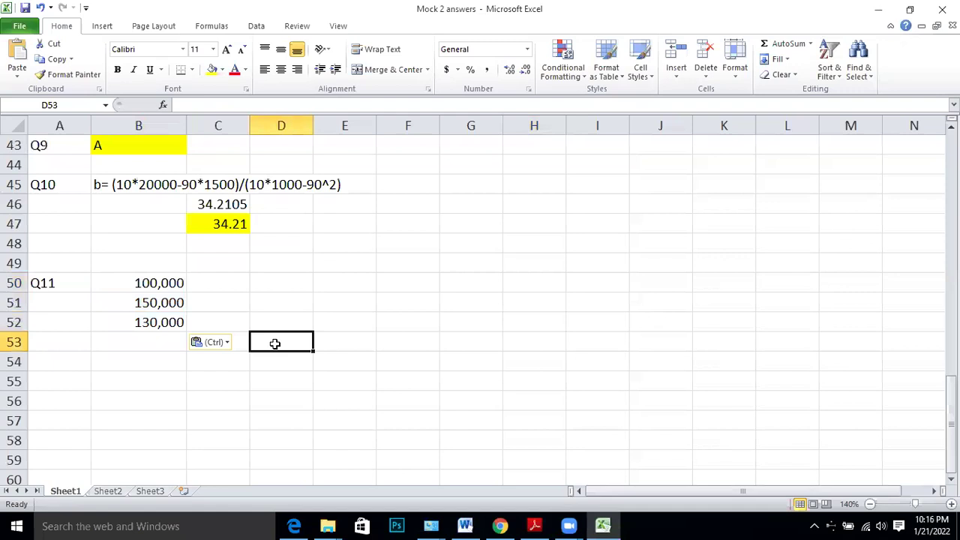
type("=")
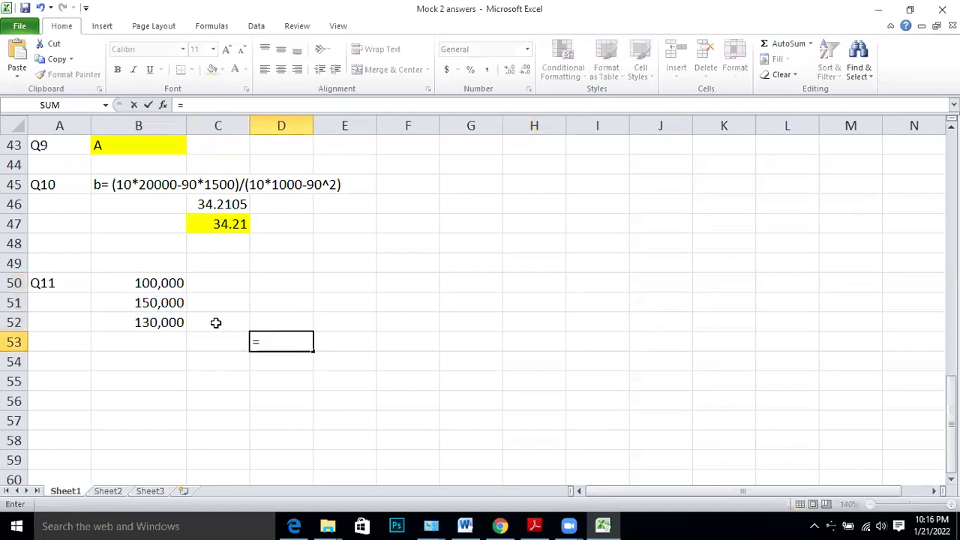
left_click(160, 322)
type("*")
key("alt+Tab")
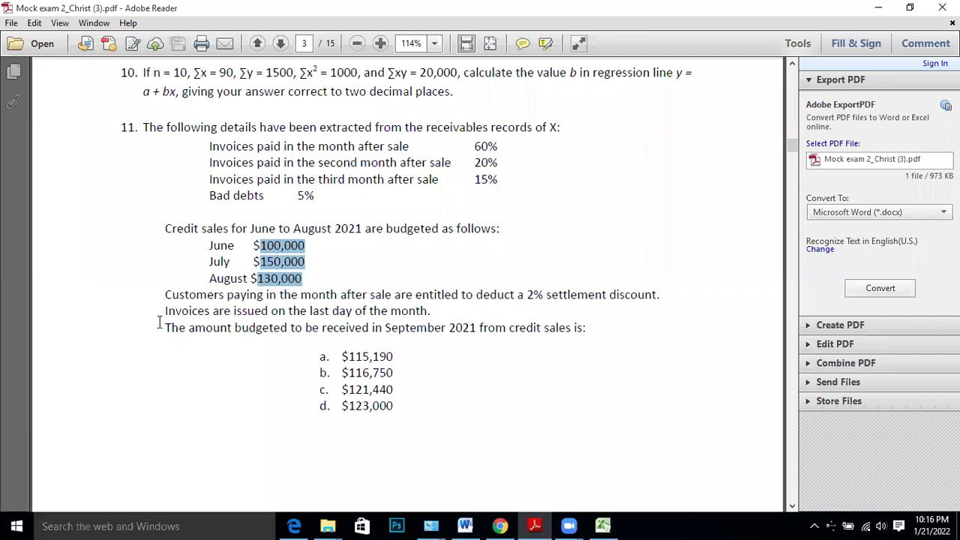
key("alt+Tab")
type("60%*98%+")
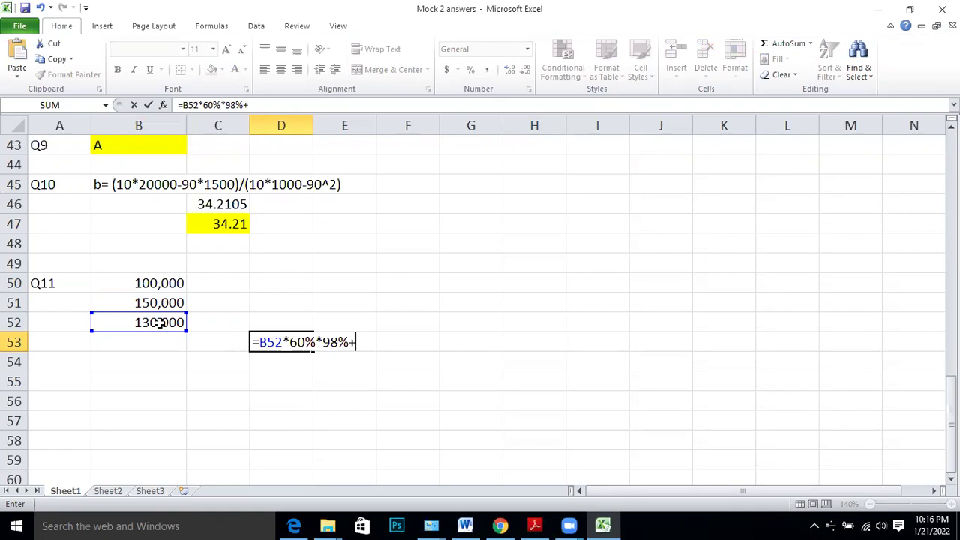
key("alt+Tab")
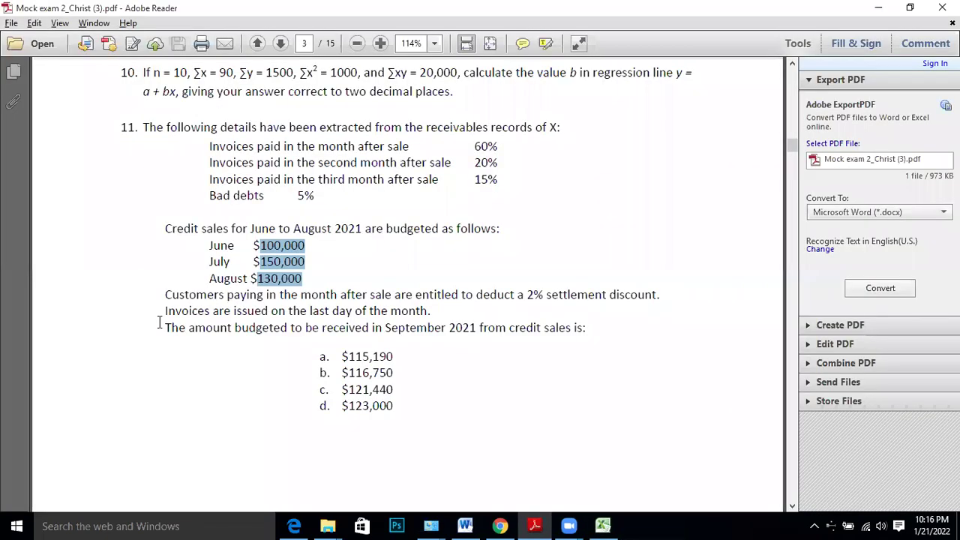
key("alt+Tab")
left_click(156, 303)
type("*20")
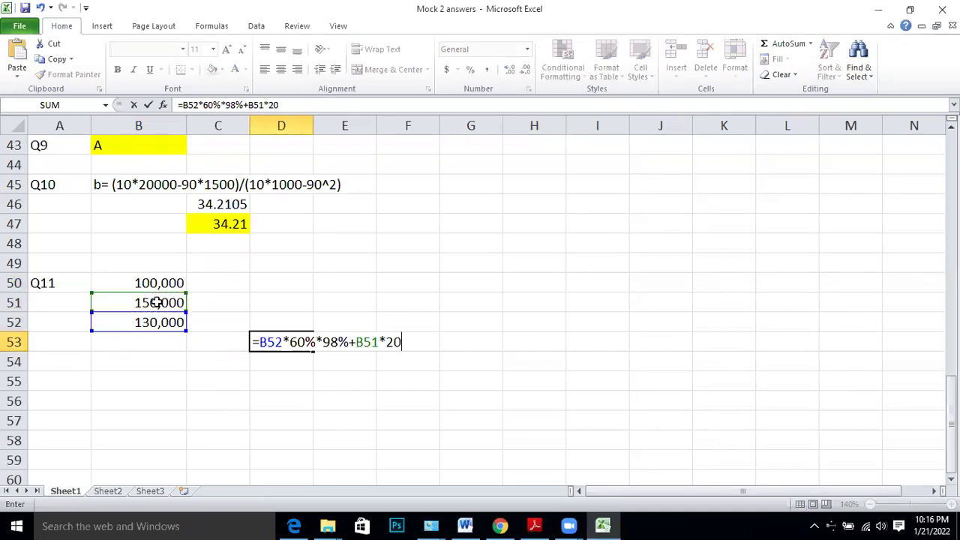
type("%+")
left_click(139, 281)
type("*15")
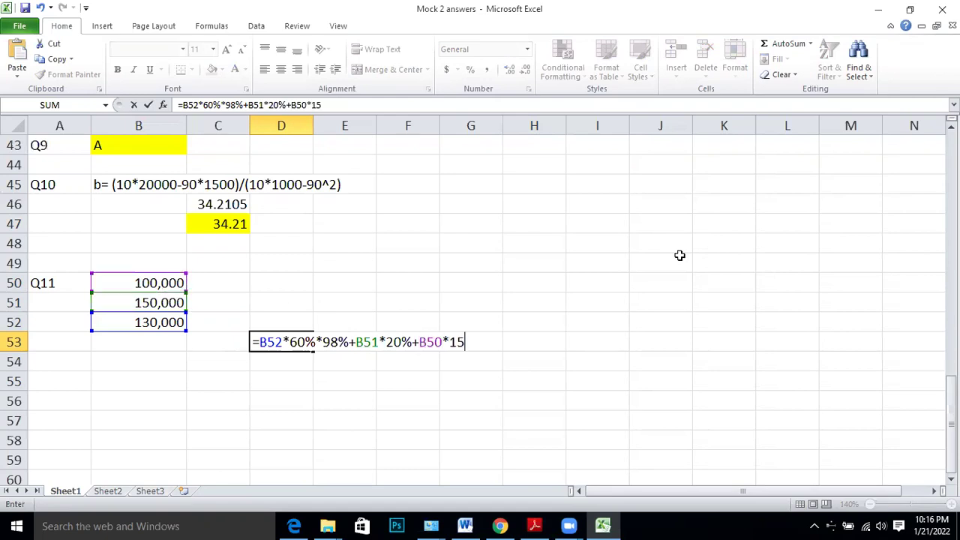
type("%")
key("Return")
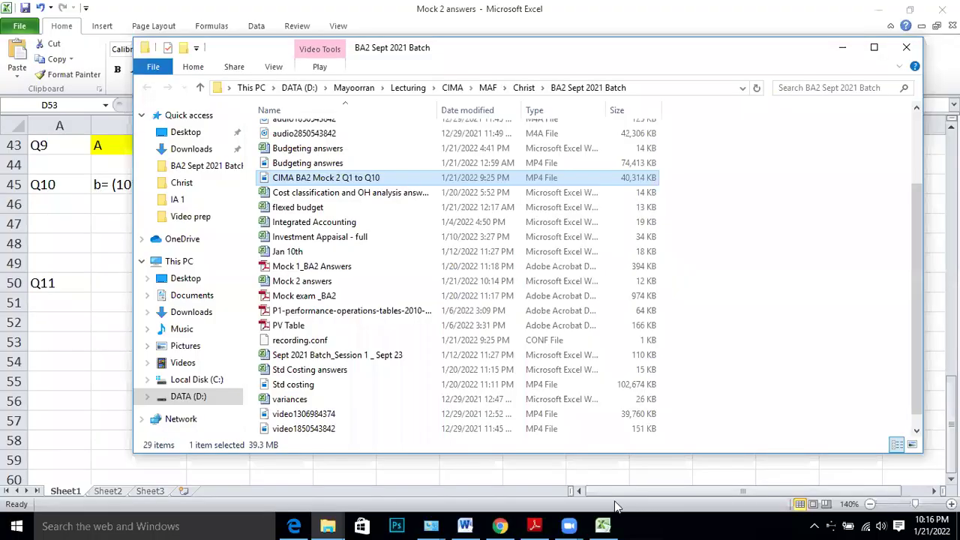
Return to the Mock 2 answers workbook and clear the formula from D53.
left_click(615, 507)
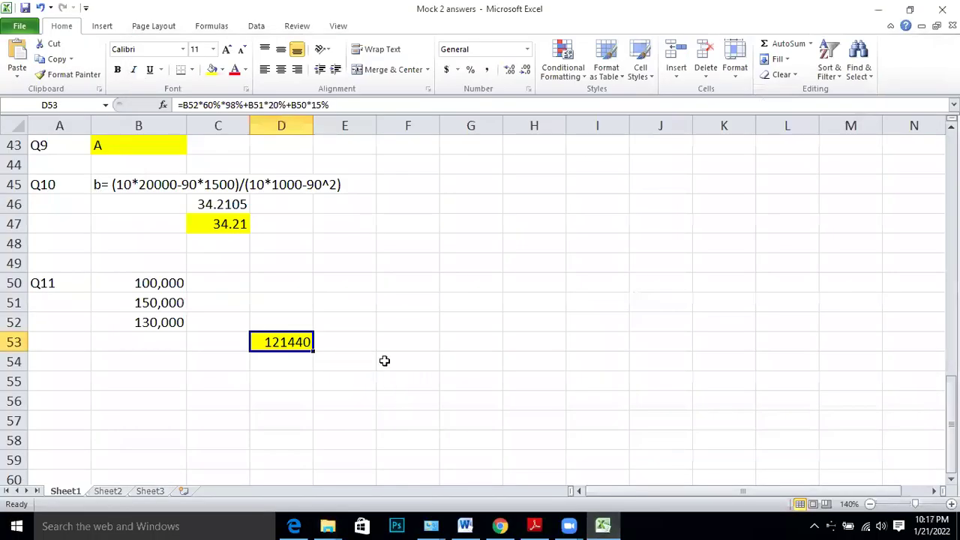
left_click(383, 361)
left_click(290, 344)
key("Delete")
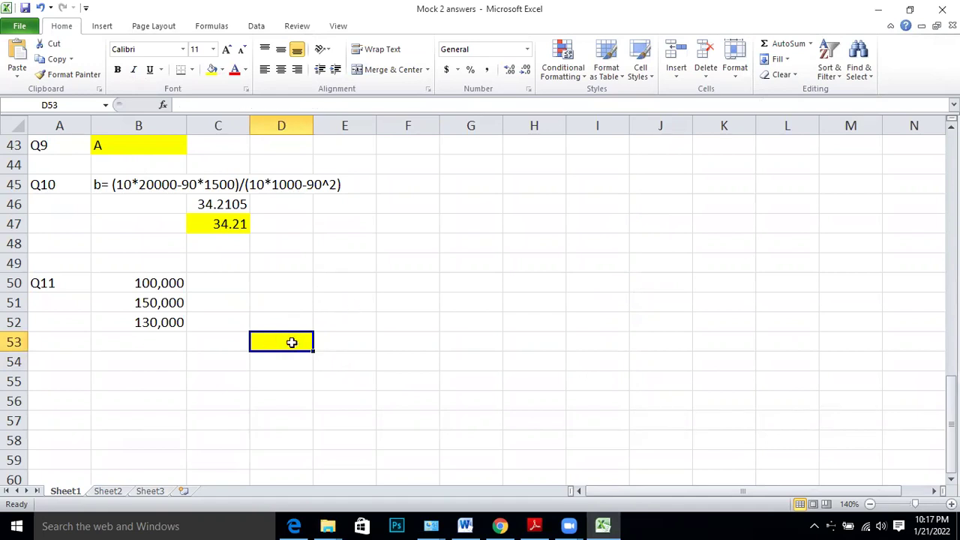
Enter the September receipts formula =B52*60%*98%+B51*20%+B50*15% in D53.
type("=")
left_click(120, 325)
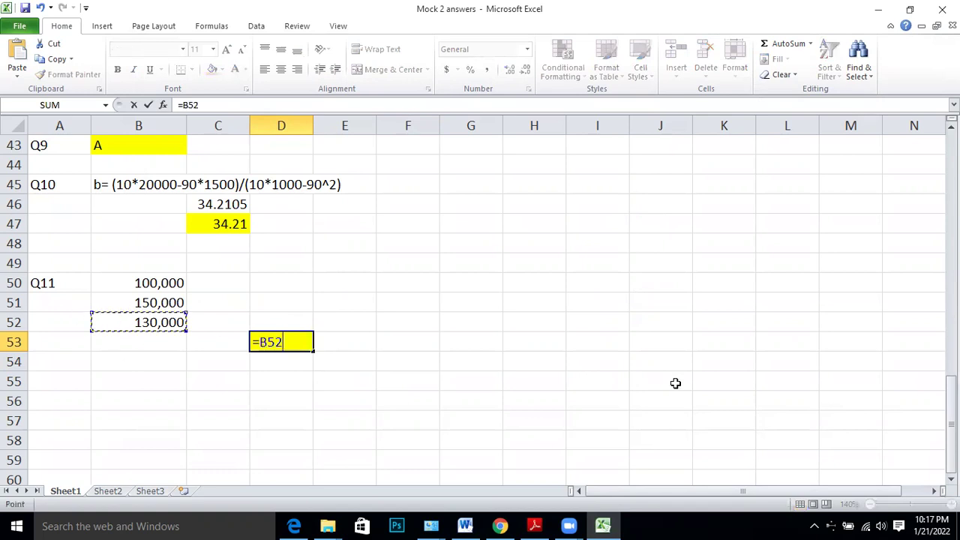
type("*60")
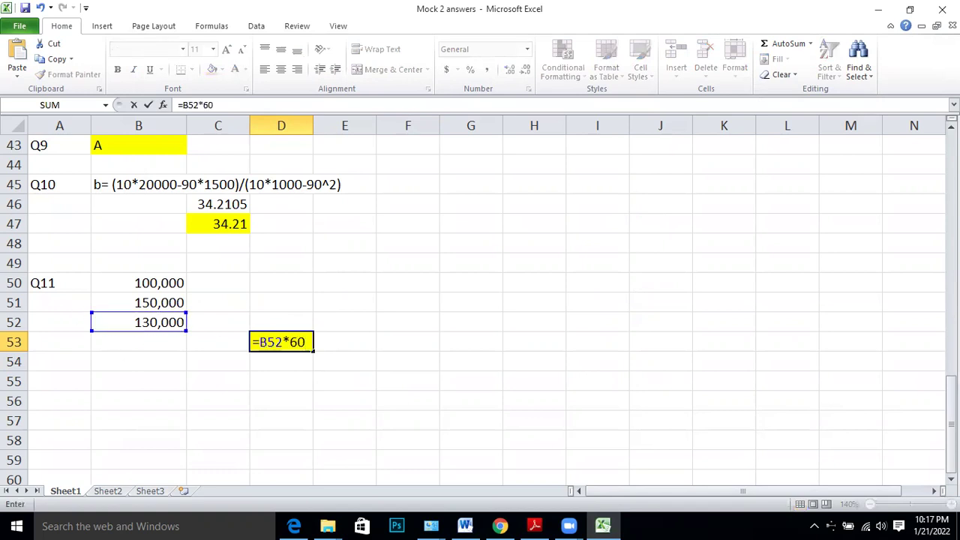
type("%9")
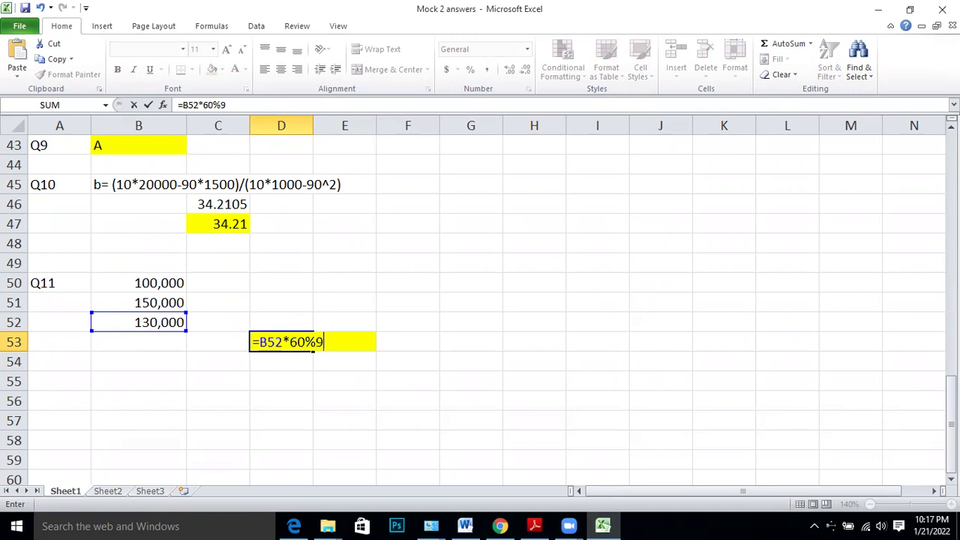
key("BackSpace")
type("*98%+")
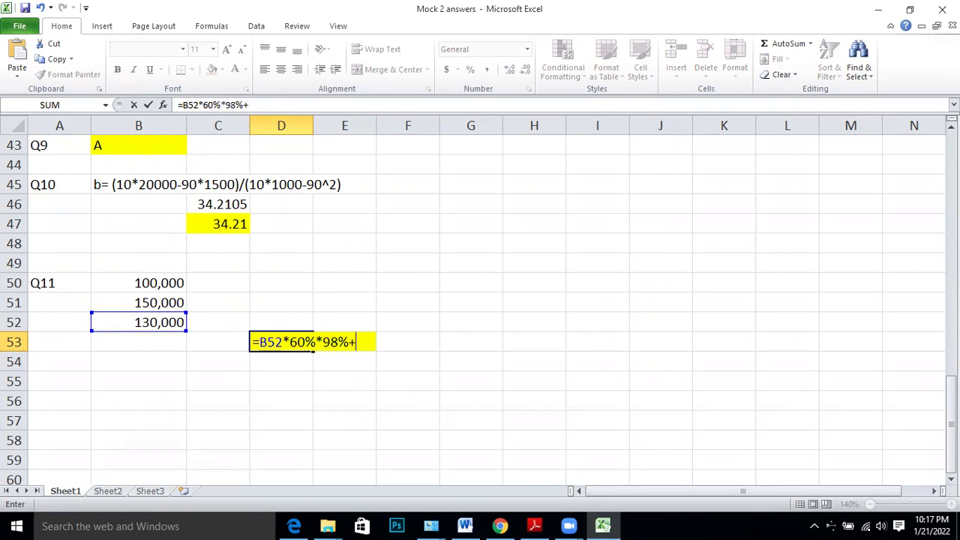
left_click(107, 306)
type("*20%+")
left_click(129, 279)
type("*15%")
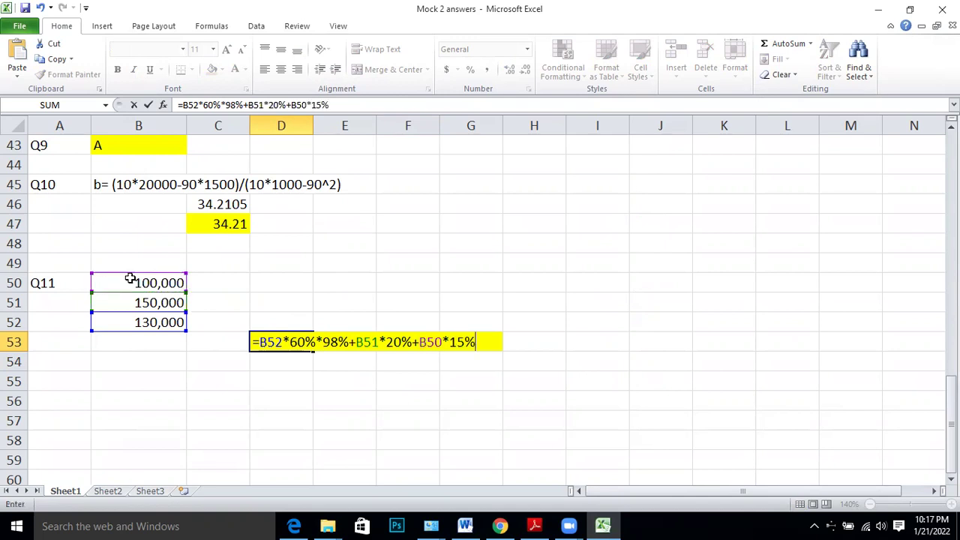
key("Return")
left_click(334, 401)
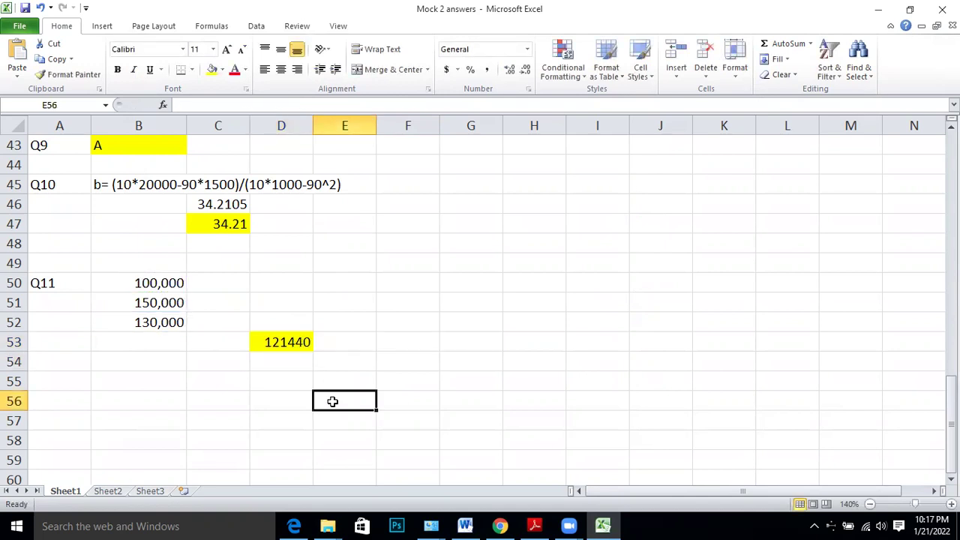
Check question 11's answer options in the PDF, enter "Option C" in E53 and fill that cell yellow.
key("alt+Tab")
key("Tab")
key("Tab")
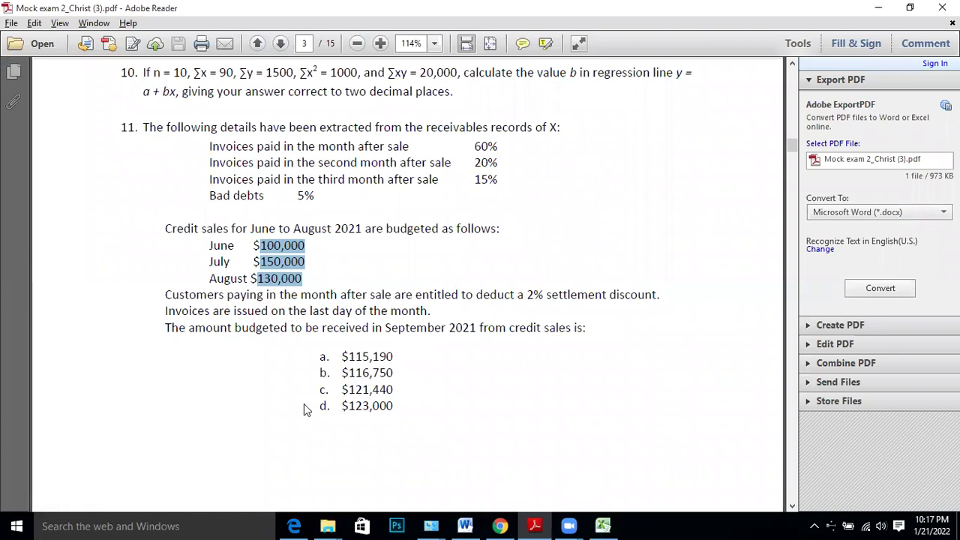
key("alt+Tab")
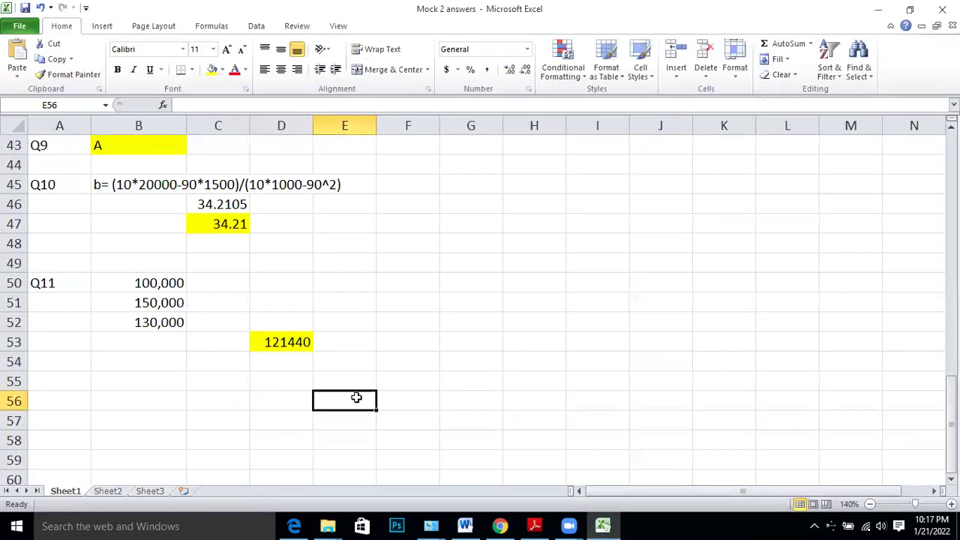
left_click(336, 342)
type("p")
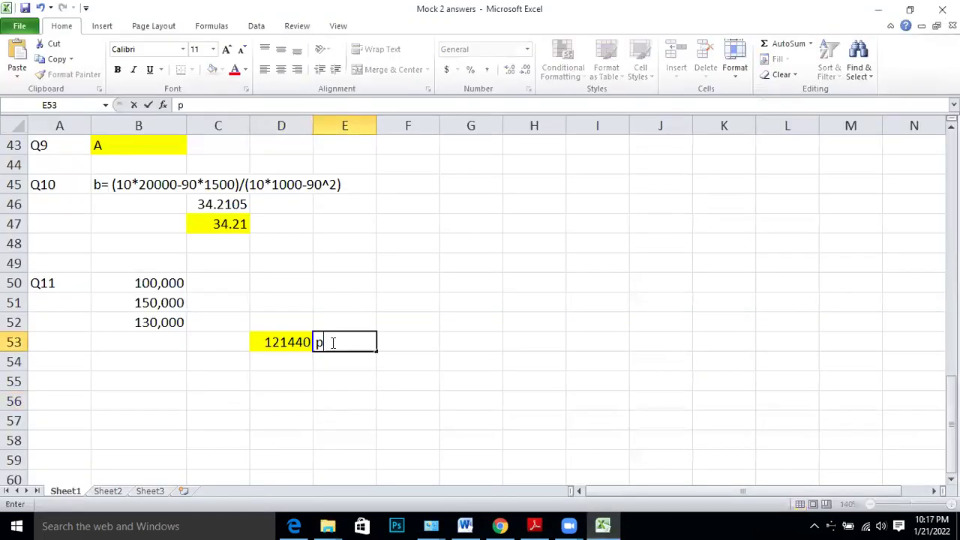
key("BackSpace")
type("Option C")
key("Return")
left_click(334, 343)
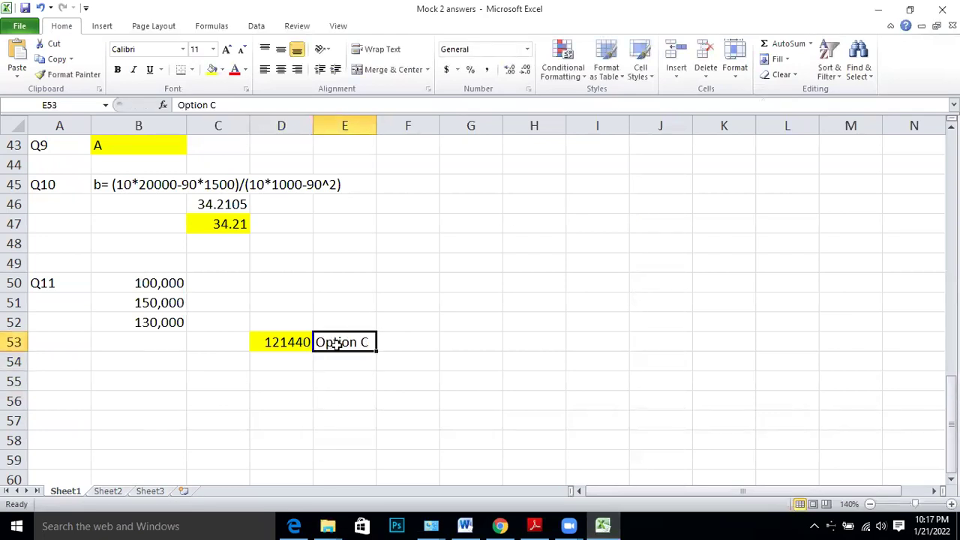
left_click(213, 69)
Label A55 as Q12 for the next question's answer.
left_click(63, 377)
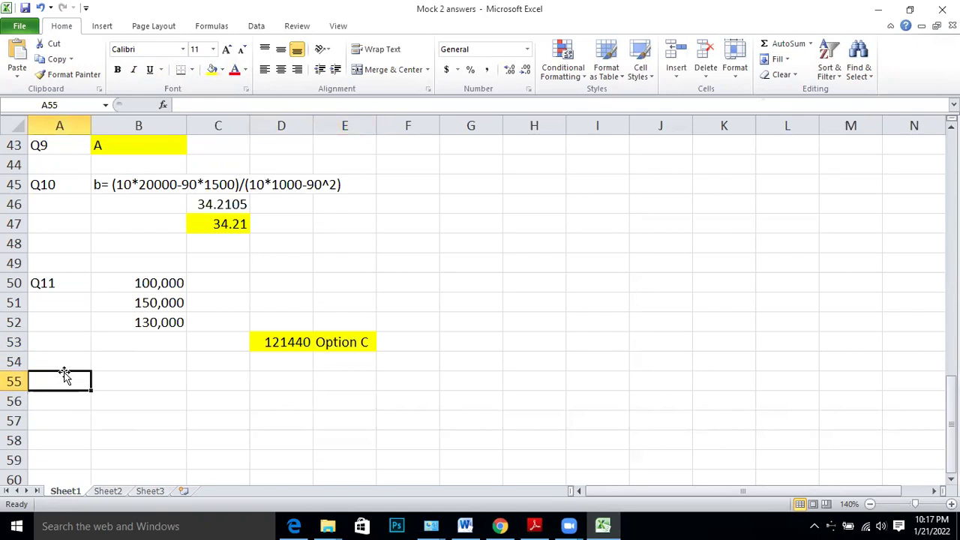
type("Q12")
key("Tab")
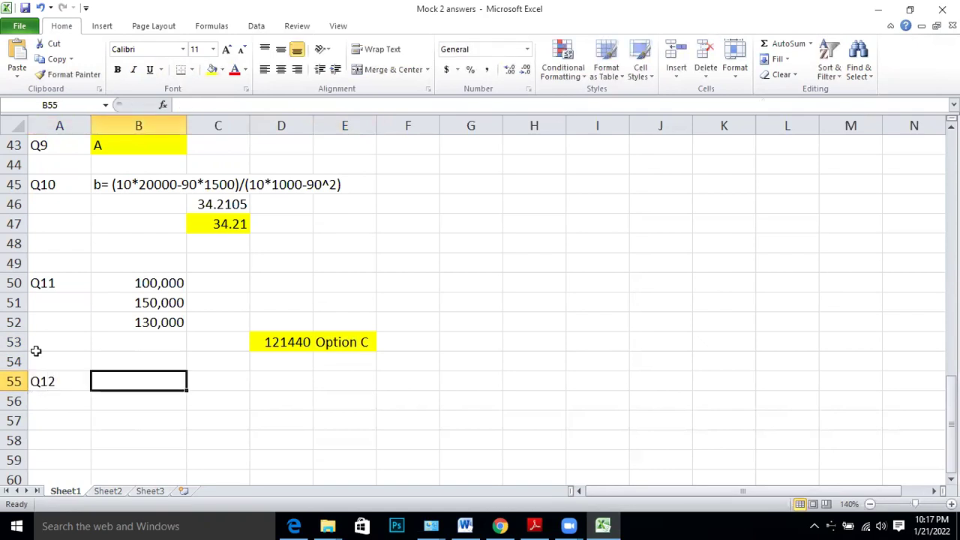
Switch to the exam PDF and examine the key wording of the three statements in question 12.
key("alt+Tab")
scroll(555, 240, "down", 10)
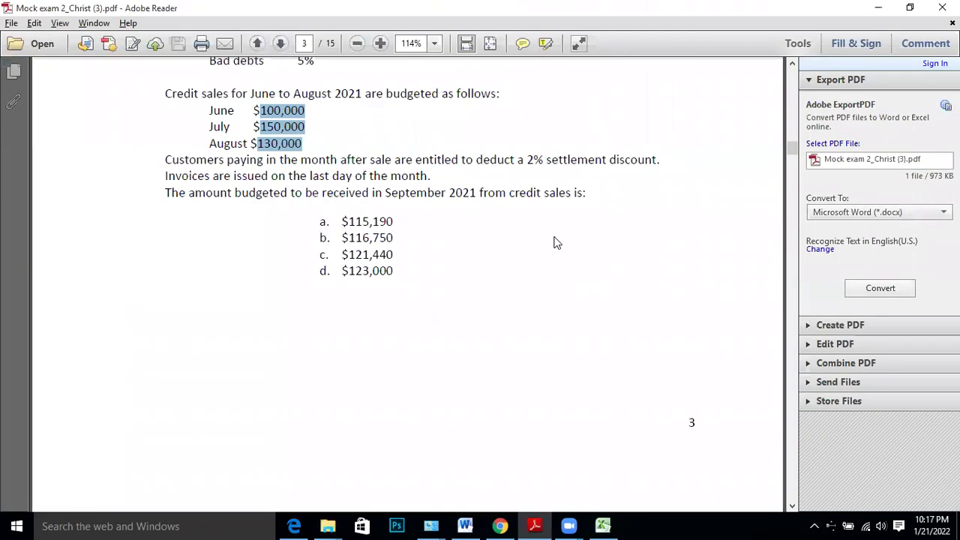
scroll(497, 270, "down", 1)
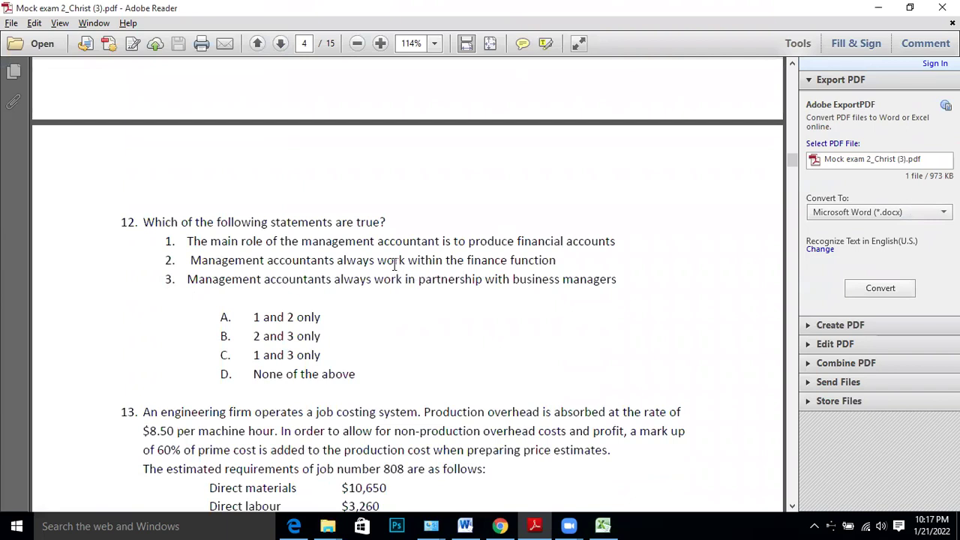
left_click_drag(616, 241, 513, 239)
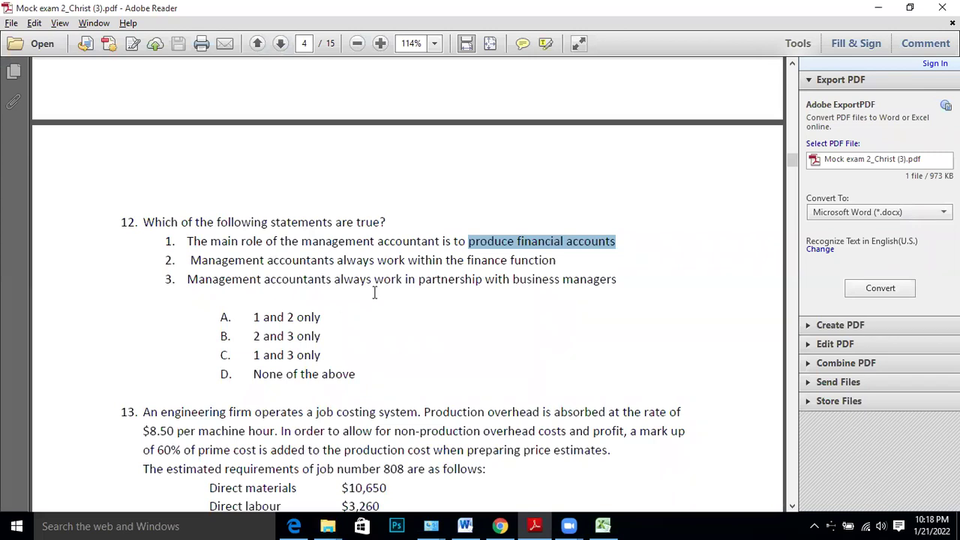
mouse_move(568, 260)
left_mouse_down()
mouse_move(474, 260)
mouse_move(561, 258)
left_mouse_up()
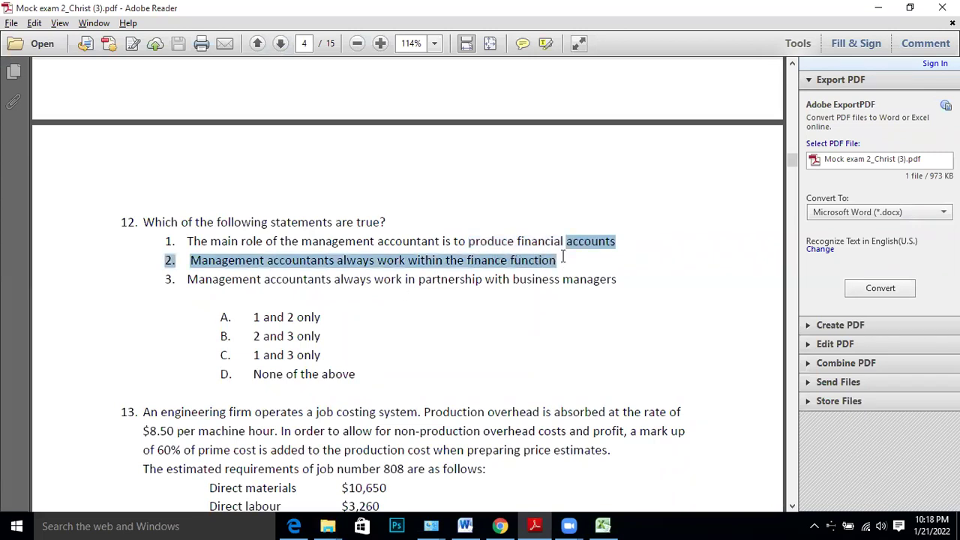
left_click(564, 257)
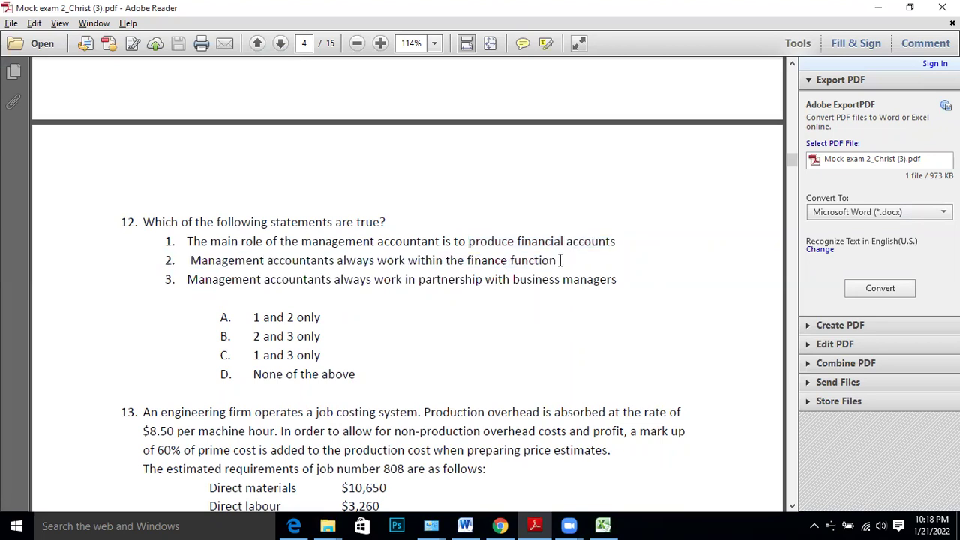
left_click_drag(558, 260, 462, 260)
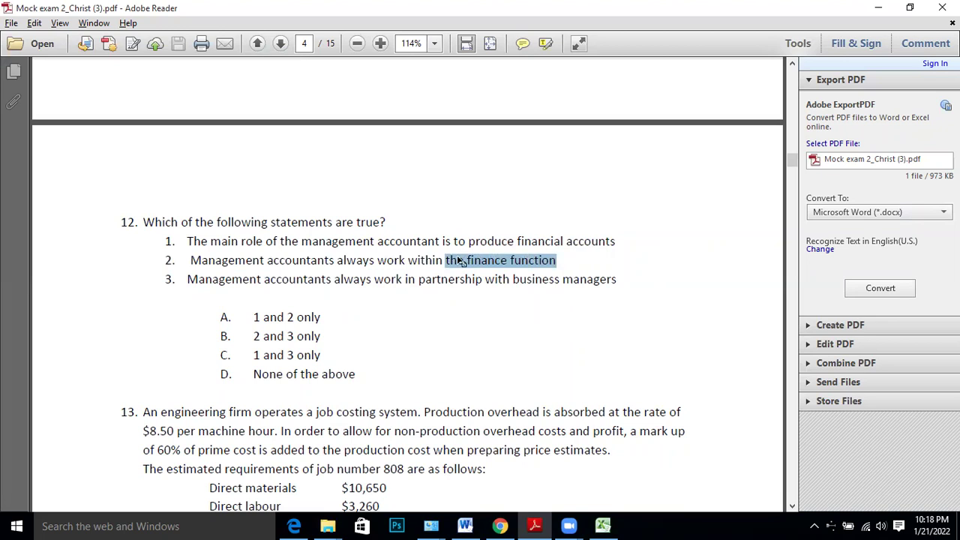
left_click(482, 261)
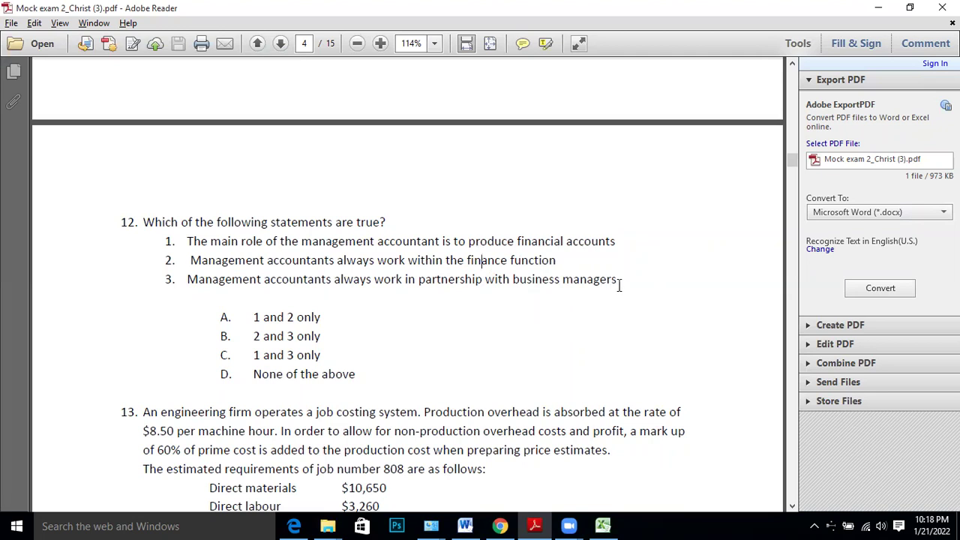
left_click_drag(626, 281, 347, 287)
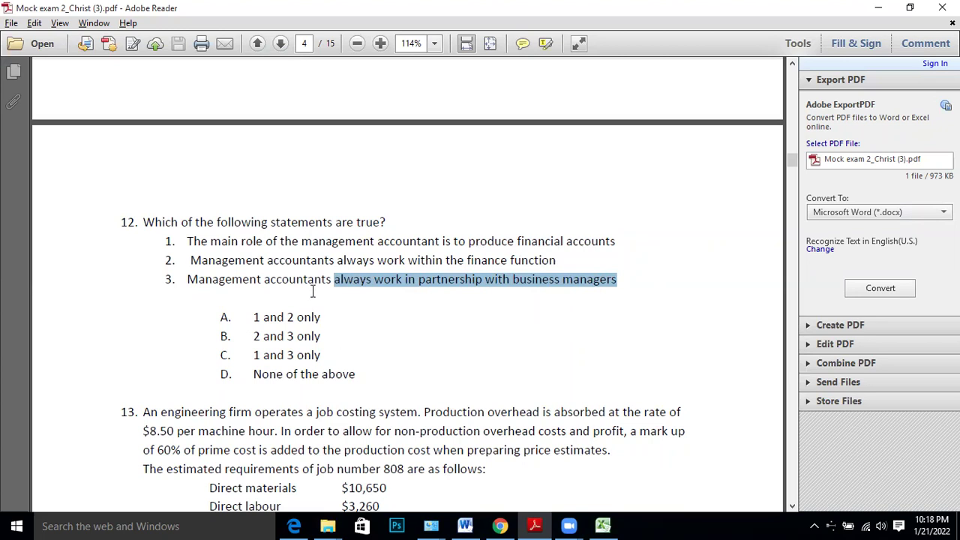
left_click(369, 282)
left_click_drag(368, 281, 340, 282)
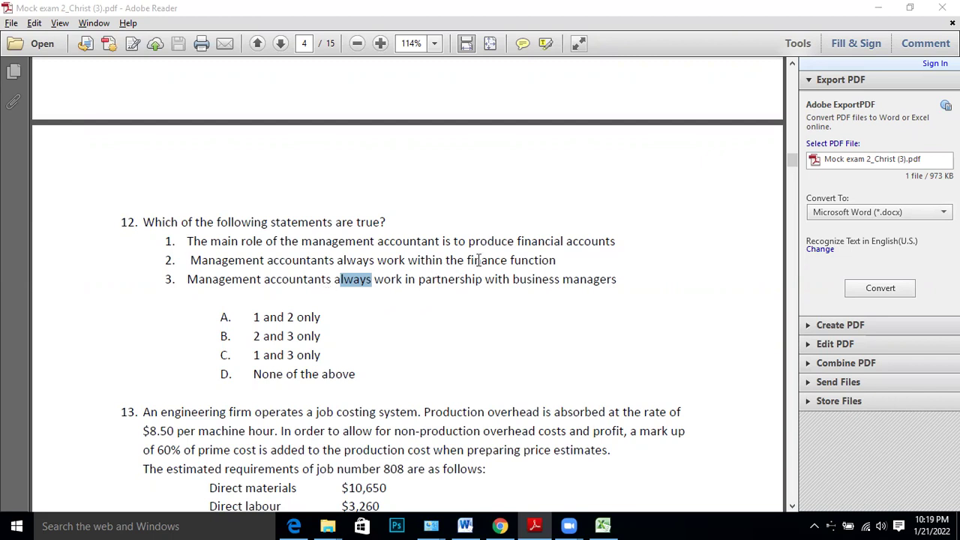
Examine the wording of question 12's third statement, then switch to the Excel answers workbook and enter "Option D" in B55.
left_click_drag(484, 282, 406, 283)
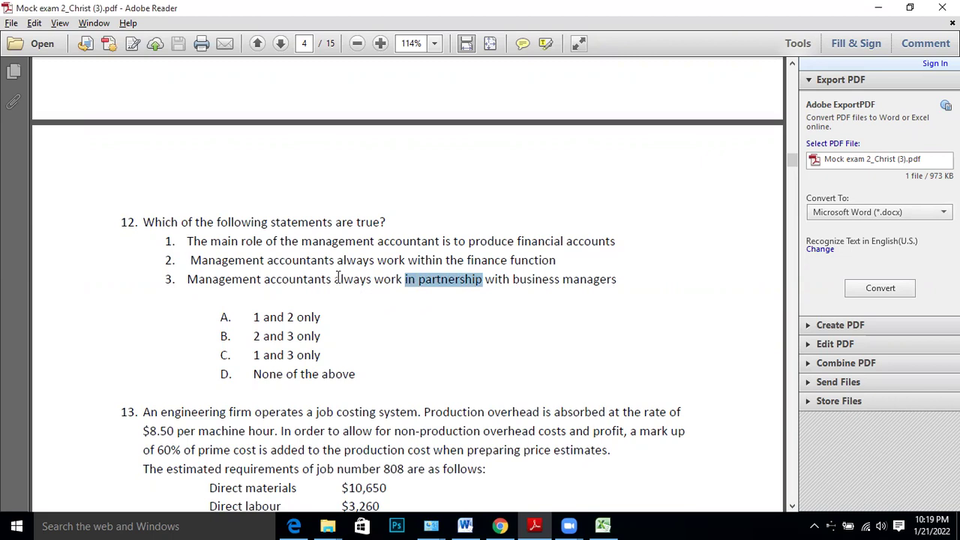
left_click_drag(337, 279, 372, 279)
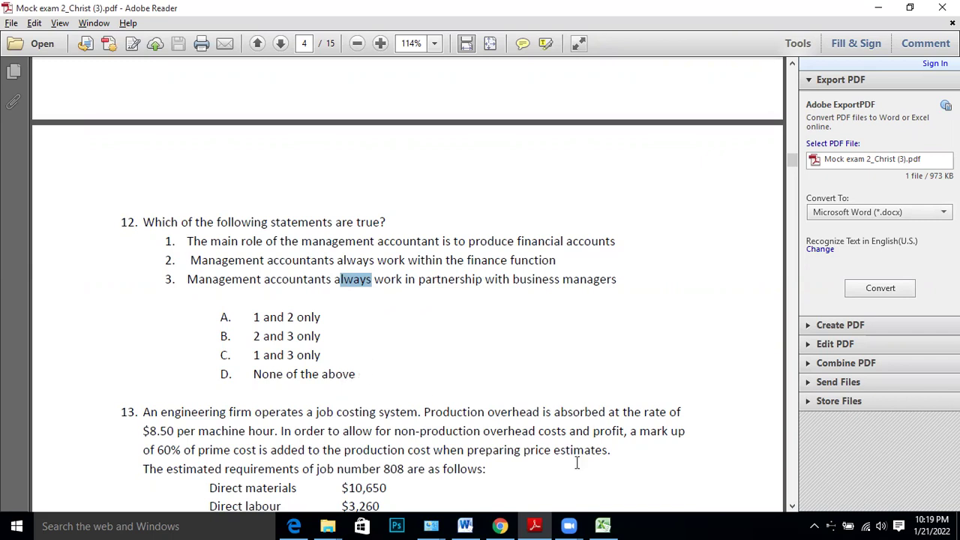
left_click(603, 526)
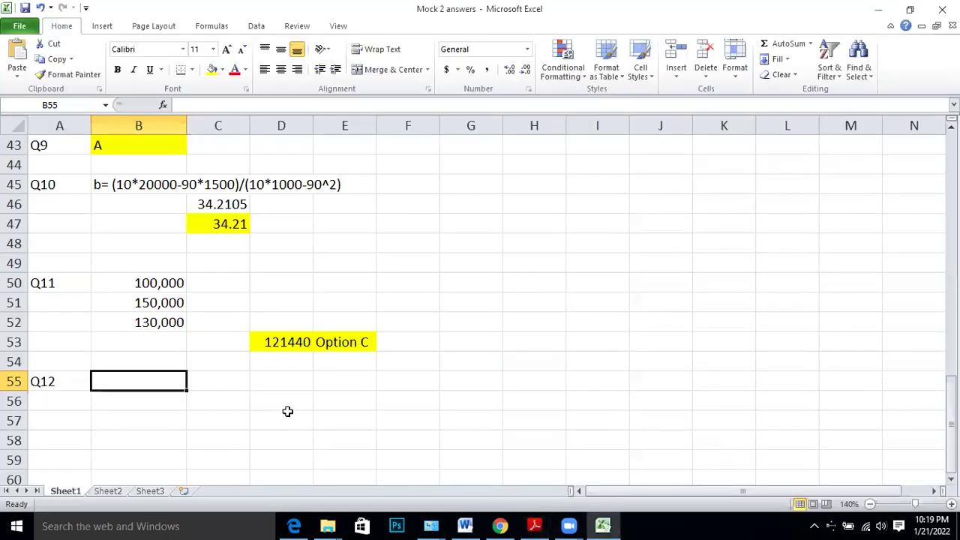
type("Option D")
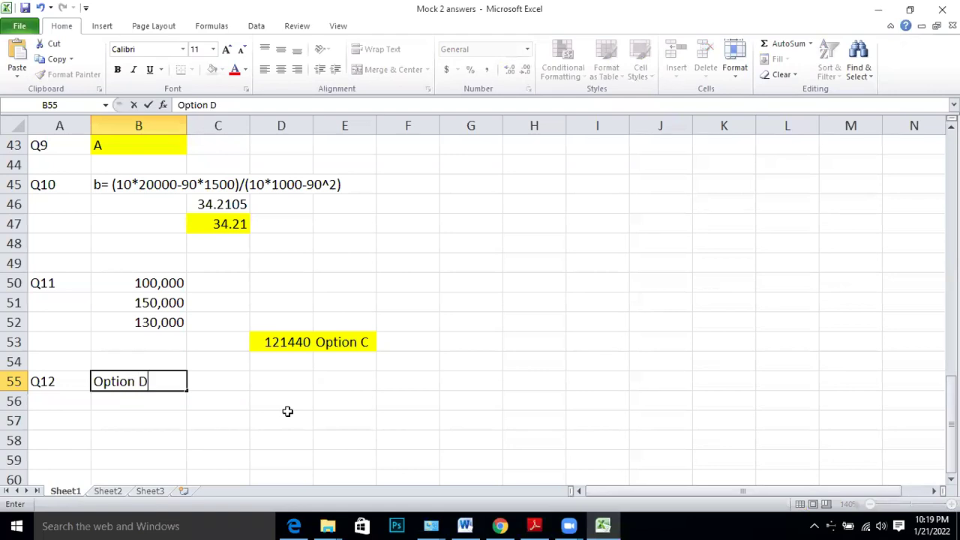
key("Return")
key("Return")
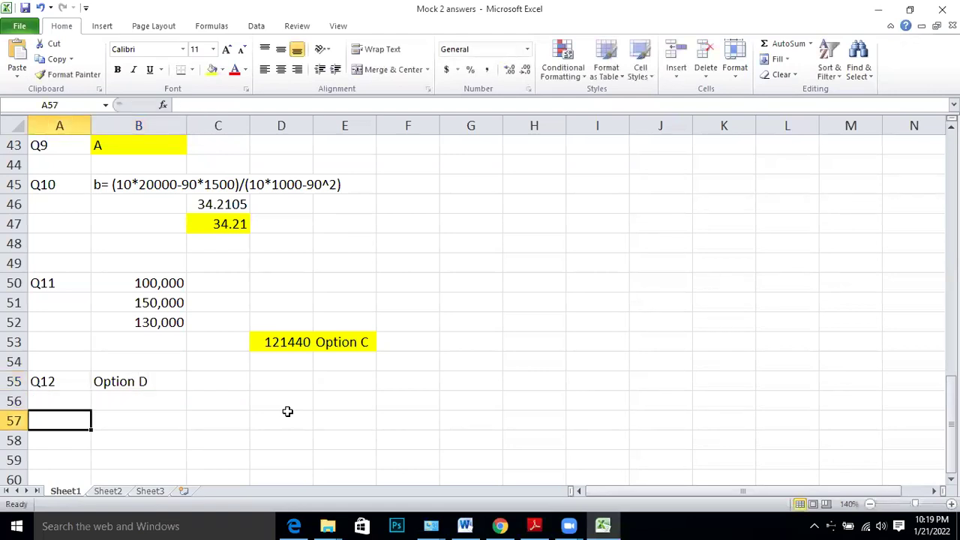
Label A57 as Q13 and fill the question 12 answer cell B55 yellow.
type("Q13")
key("Tab")
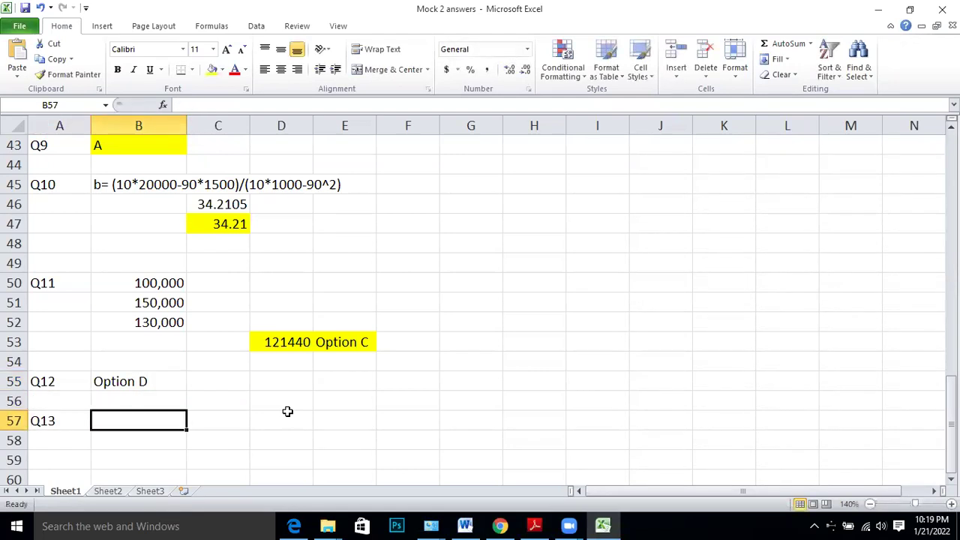
left_click(168, 374)
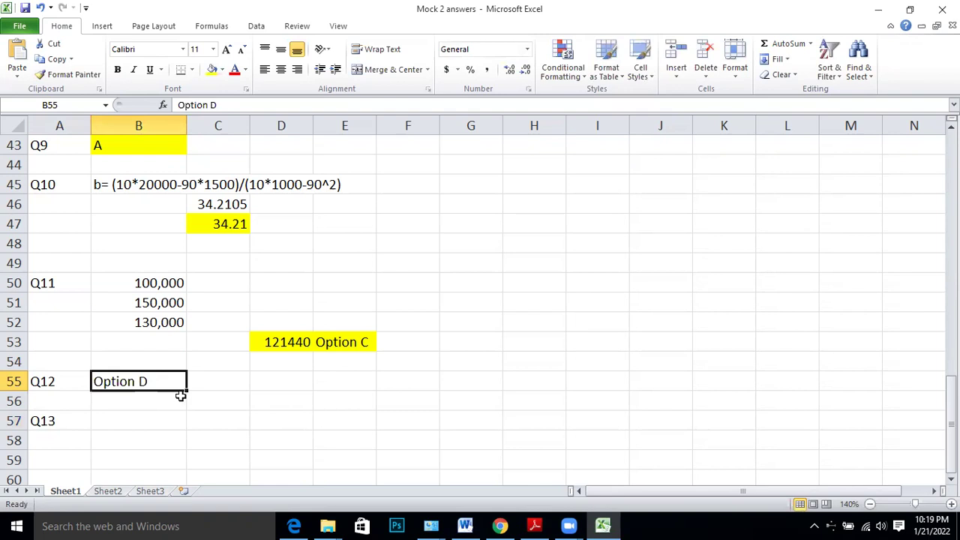
left_click(212, 69)
left_click(122, 418)
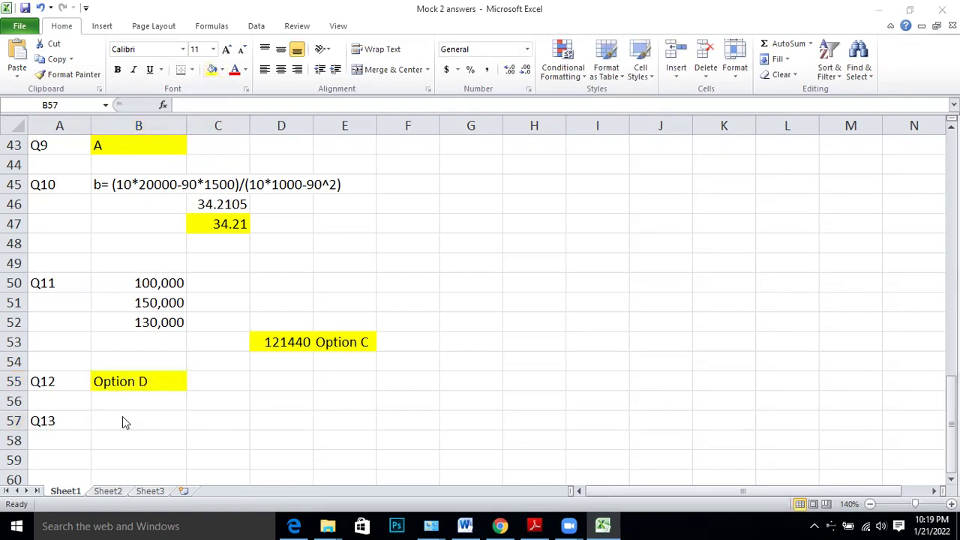
Read question 13 in the exam PDF and enter its direct materials 10650 in C57 and direct labour 3260 in C58 of the workbook.
key("alt+Tab")
scroll(373, 480, "down", 2)
scroll(399, 382, "down", 1)
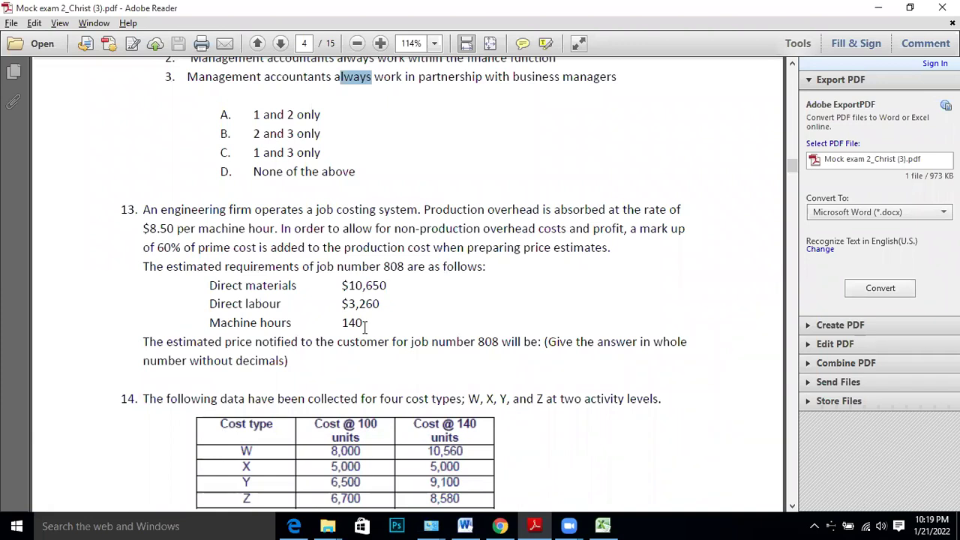
key("alt+Tab")
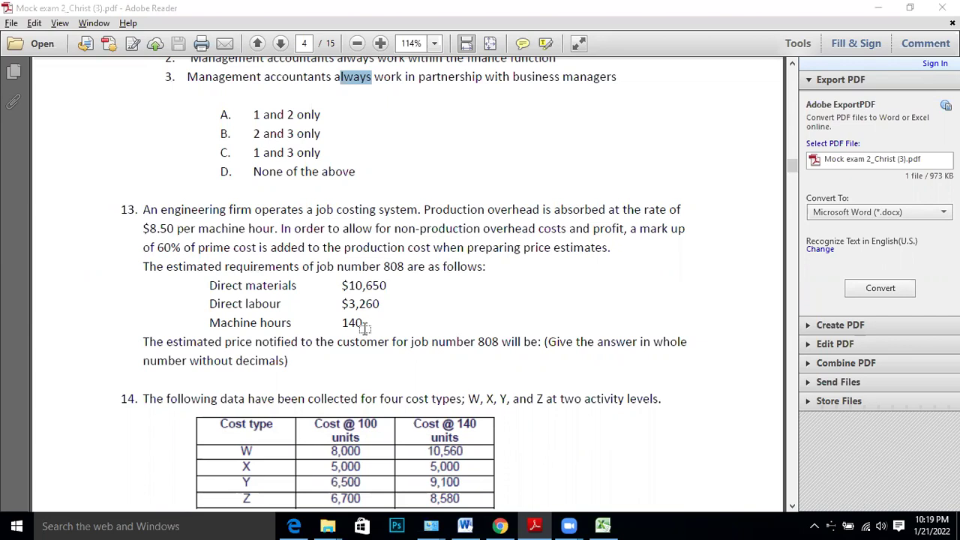
left_click(210, 417)
scroll(215, 403, "down", 4)
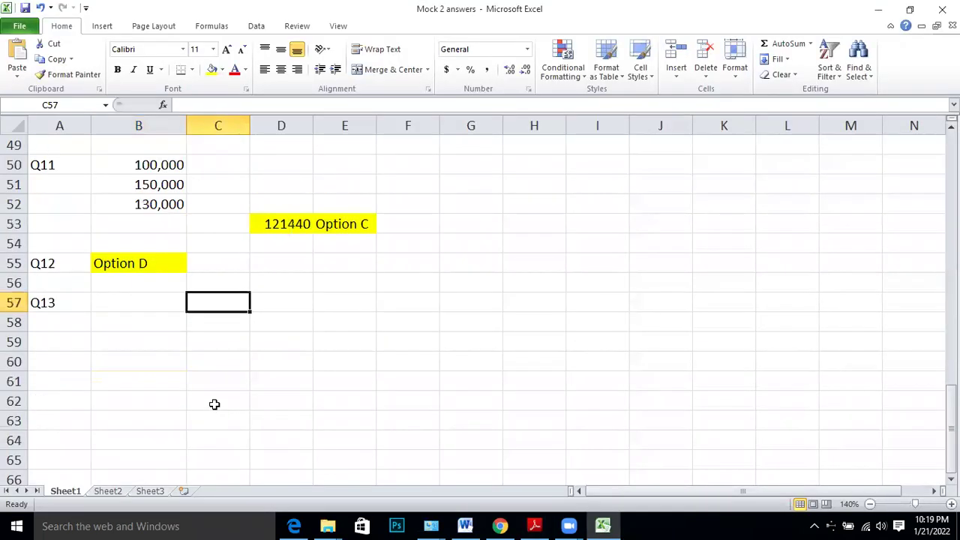
type("10650")
key("Return")
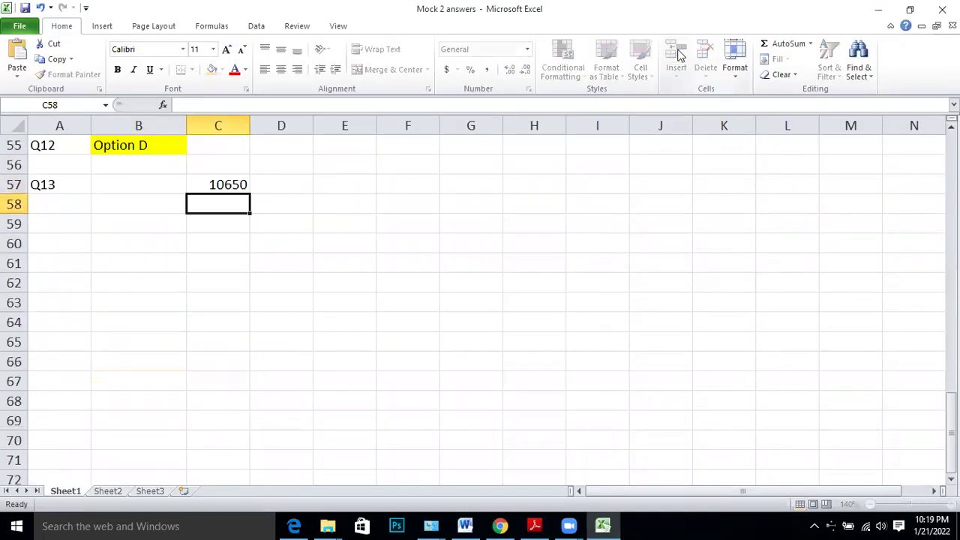
left_click_drag(138, 184, 189, 223)
left_click(223, 206)
key("alt+Tab")
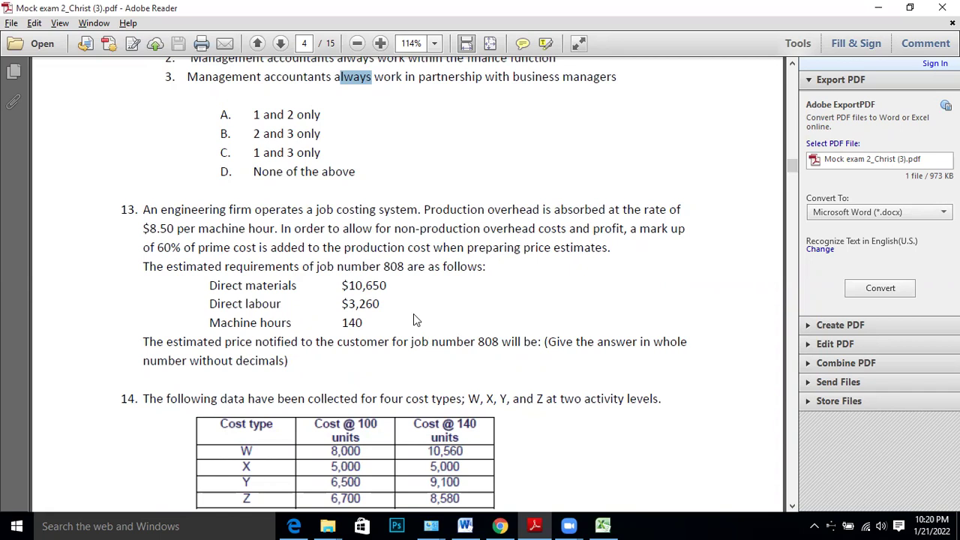
key("alt+Tab")
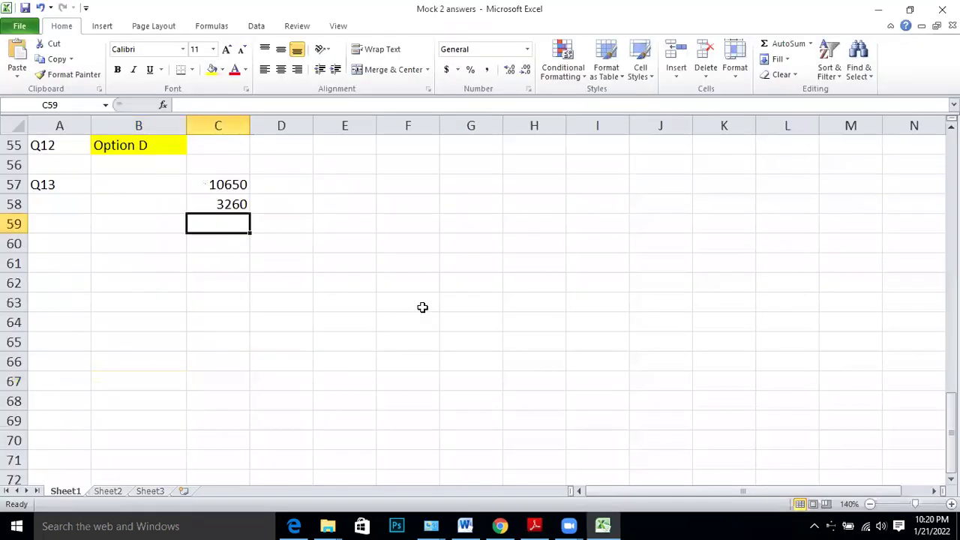
Check question 13's machine hours and absorption rate in the PDF, then enter the overhead formula =140*8.5 in C59.
key("alt+Tab")
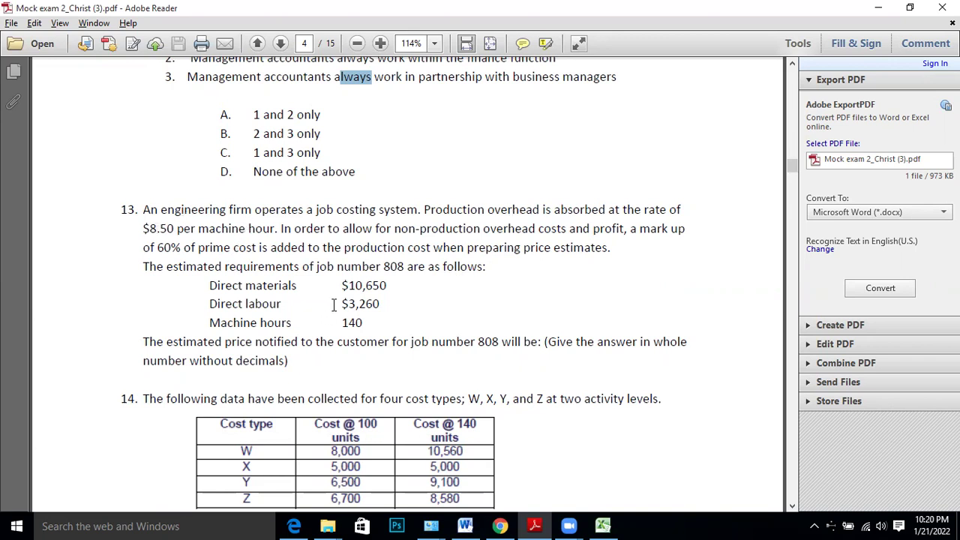
key("alt+Tab")
type("=")
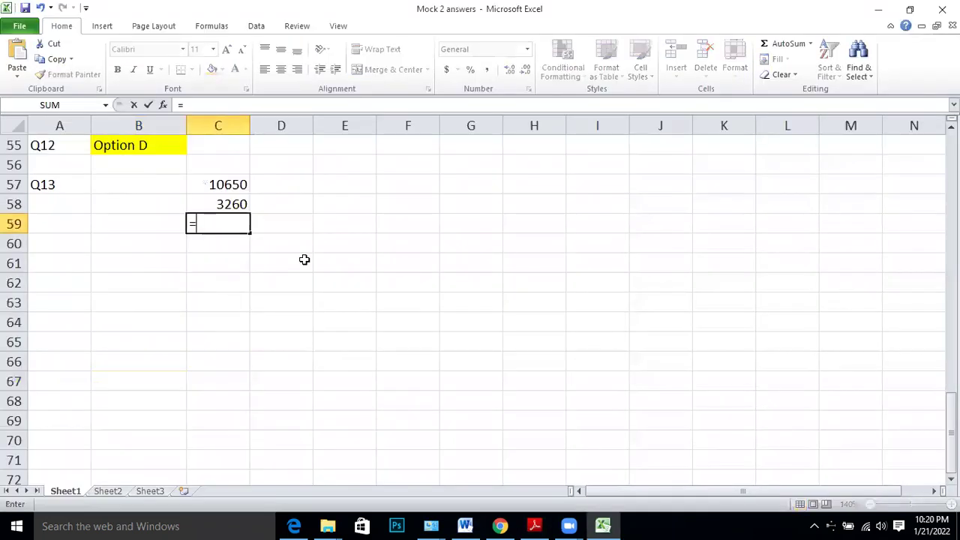
type("140*8.5")
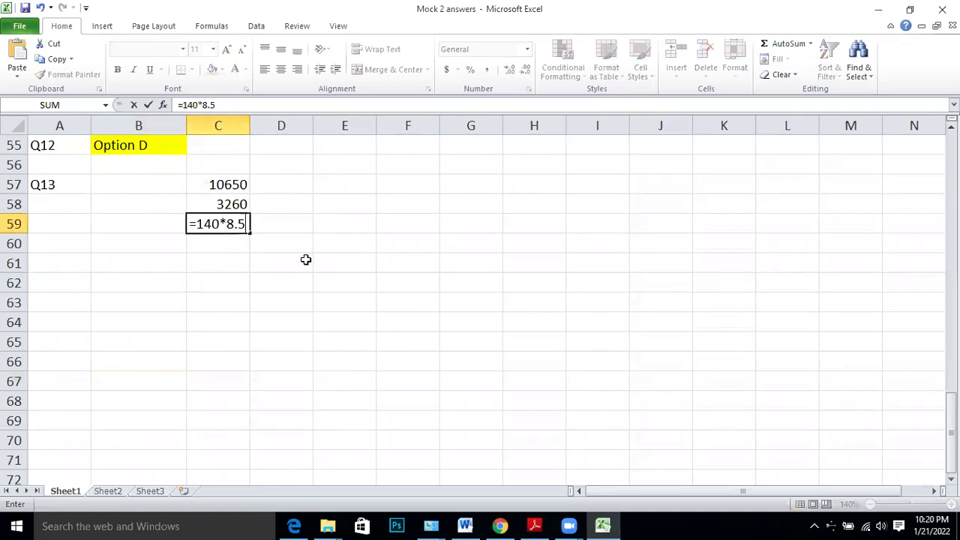
key("Return")
Check question 13's mark-up rule in the PDF, review the cost cells in the workbook and label B60 as "m-up".
key("alt+Tab")
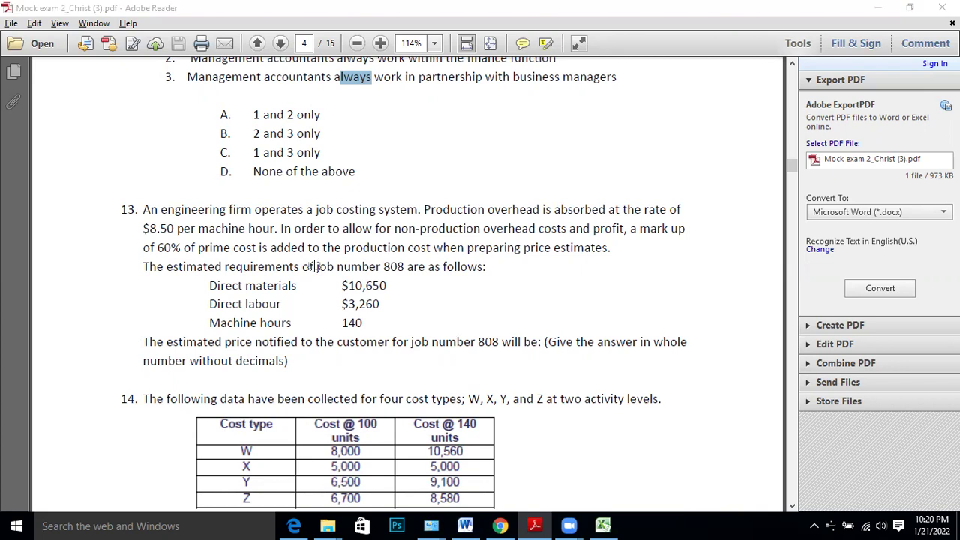
key("alt+Tab")
left_click(248, 223)
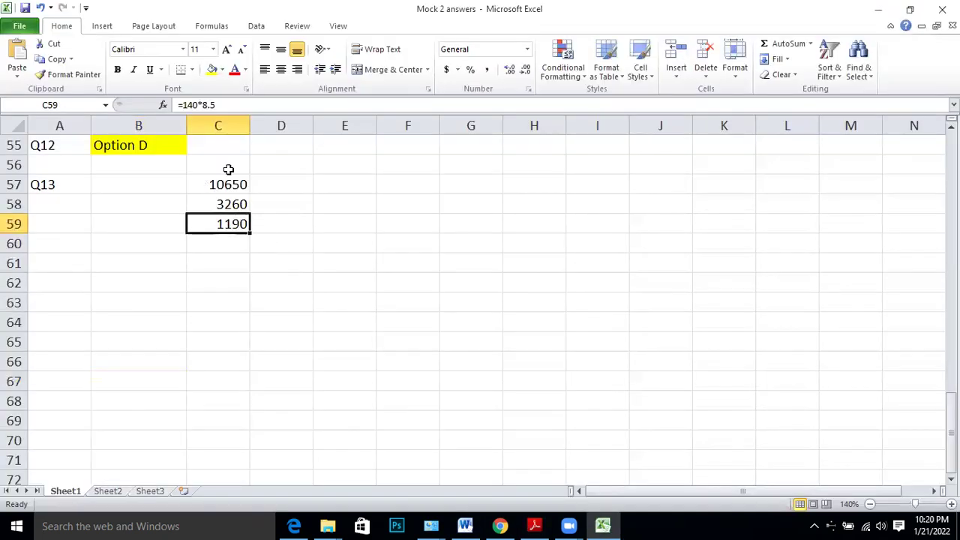
left_click_drag(218, 185, 217, 204)
left_click(214, 247)
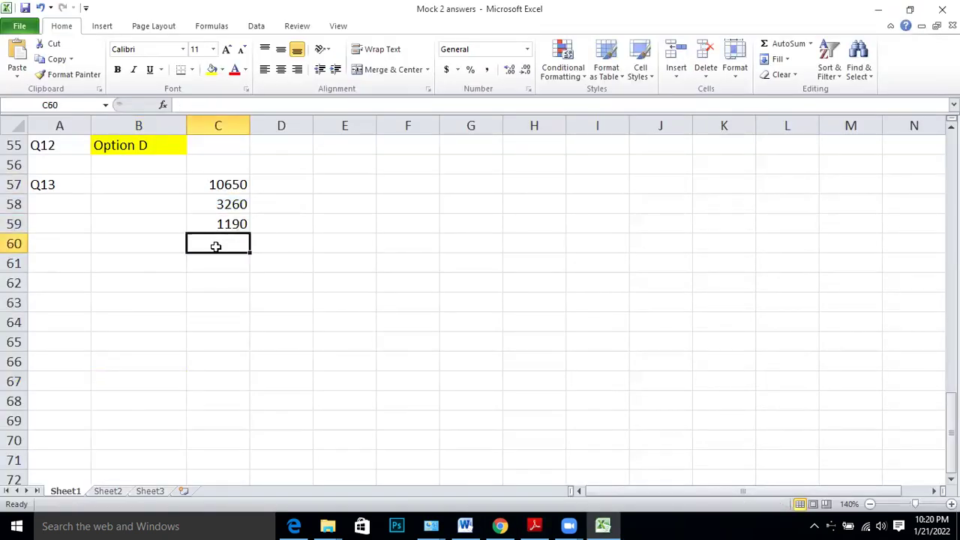
left_click(160, 236)
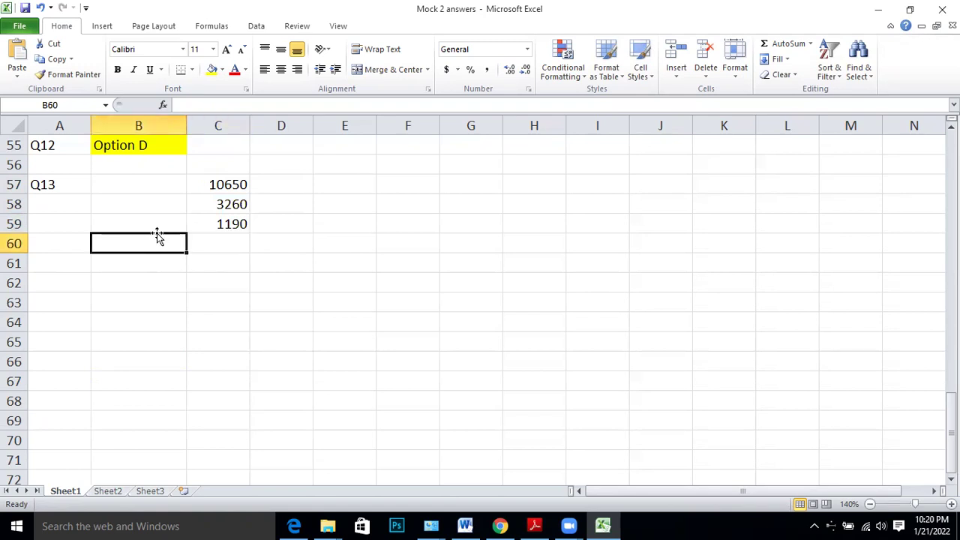
type("m-up")
key("Tab")
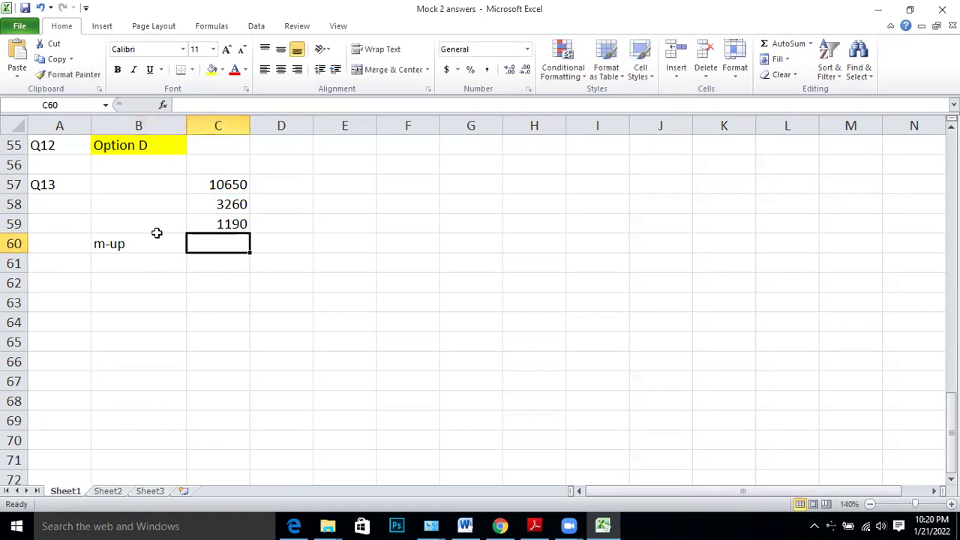
Enter the mark-up formula =(C57+C58)*60% in C60.
type("=(")
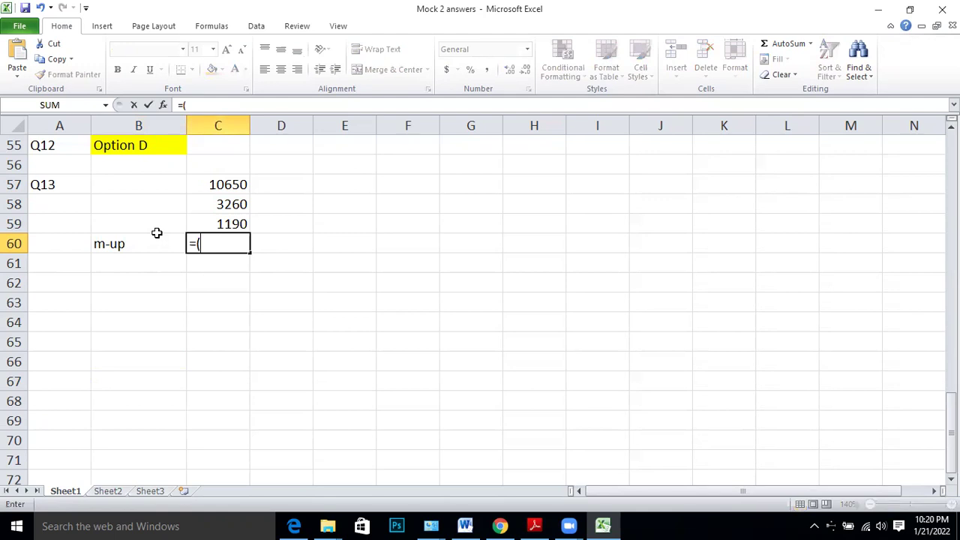
left_click(210, 180)
type("+")
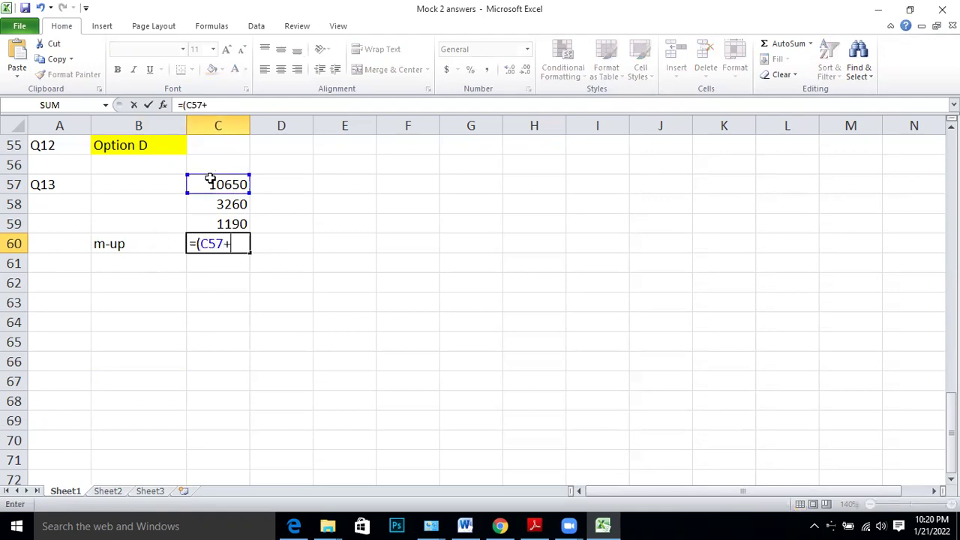
left_click(215, 211)
type(")_*")
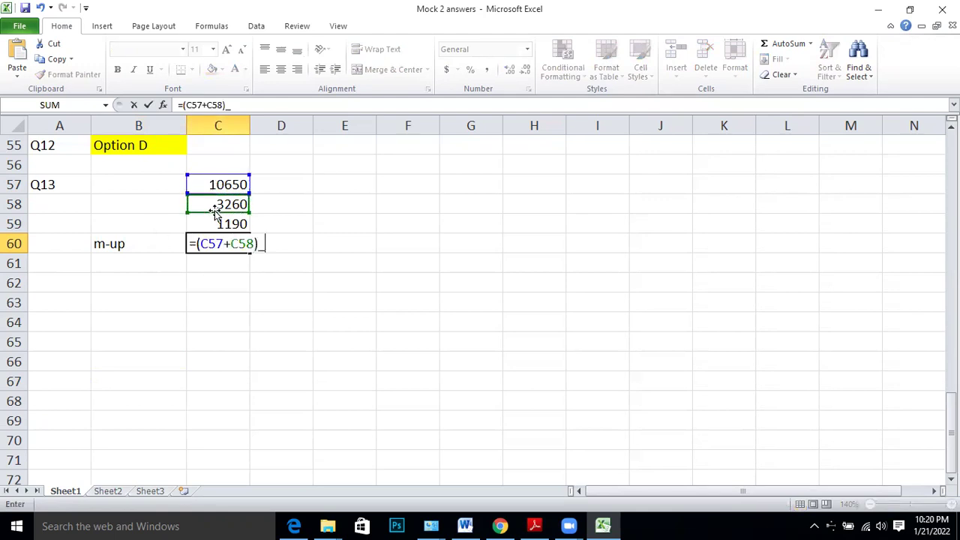
key("BackSpace")
key("BackSpace")
type("*60%")
key("Return")
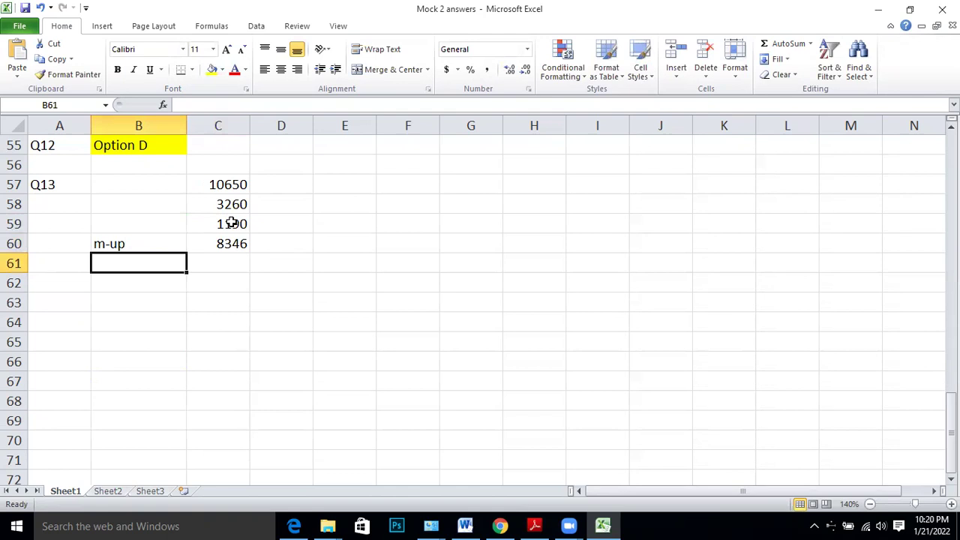
Label the production overhead row as "OH" in B59.
left_click(158, 219)
type("OH")
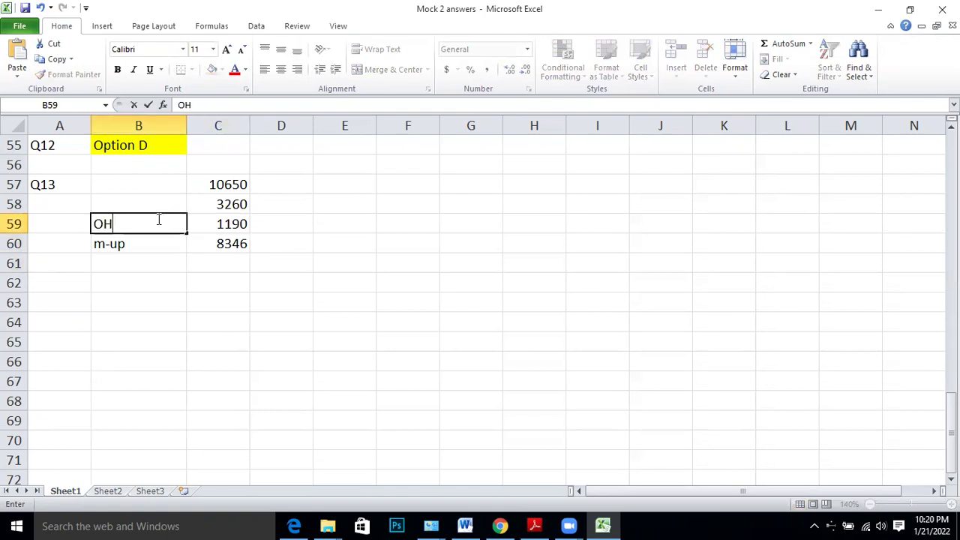
key("Return")
Recheck question 13 in the PDF, then total C57:C60 with a SUM formula in C61 of the workbook.
key("alt+Tab")
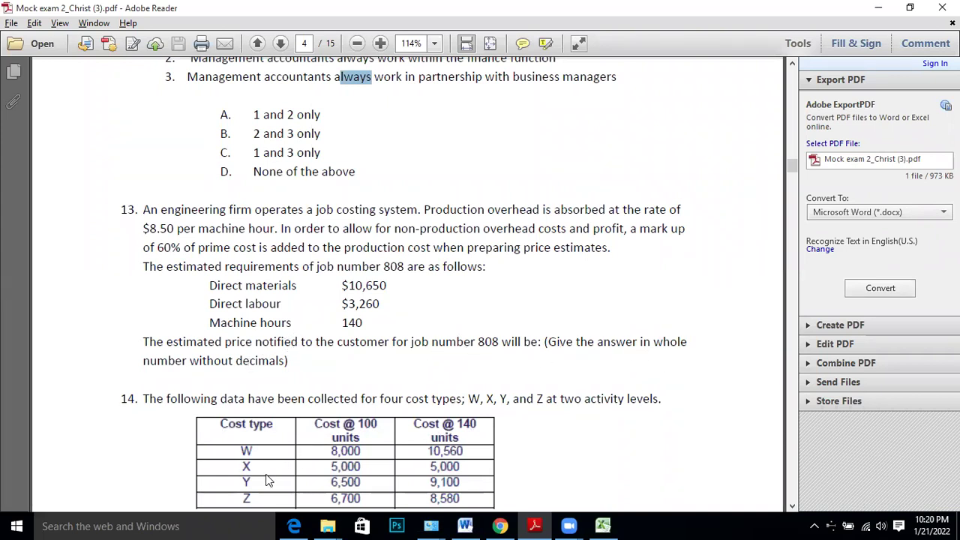
key("alt+Tab")
left_click(239, 269)
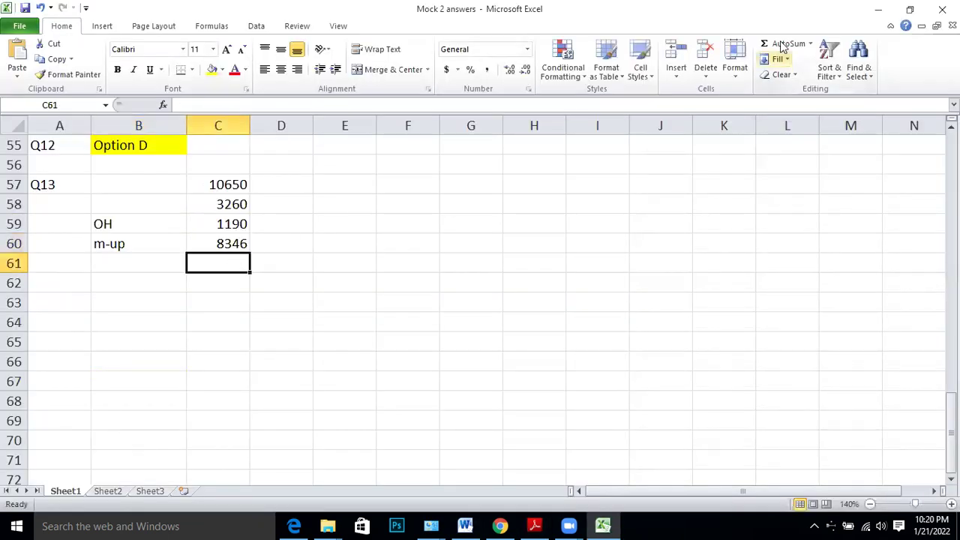
left_click(778, 43)
key("Return")
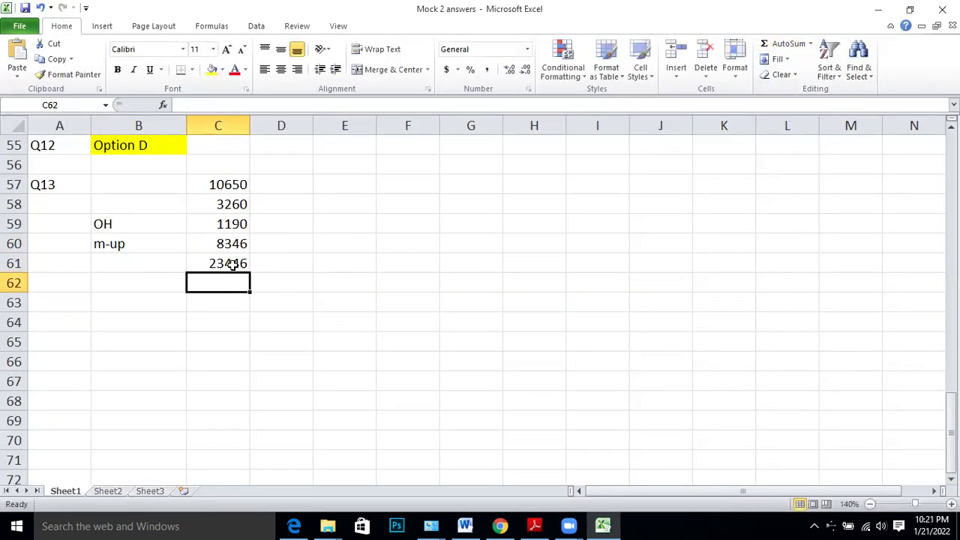
Format the estimated price total in C61 with a thousands separator and no decimals.
left_click(232, 262)
left_click(489, 72)
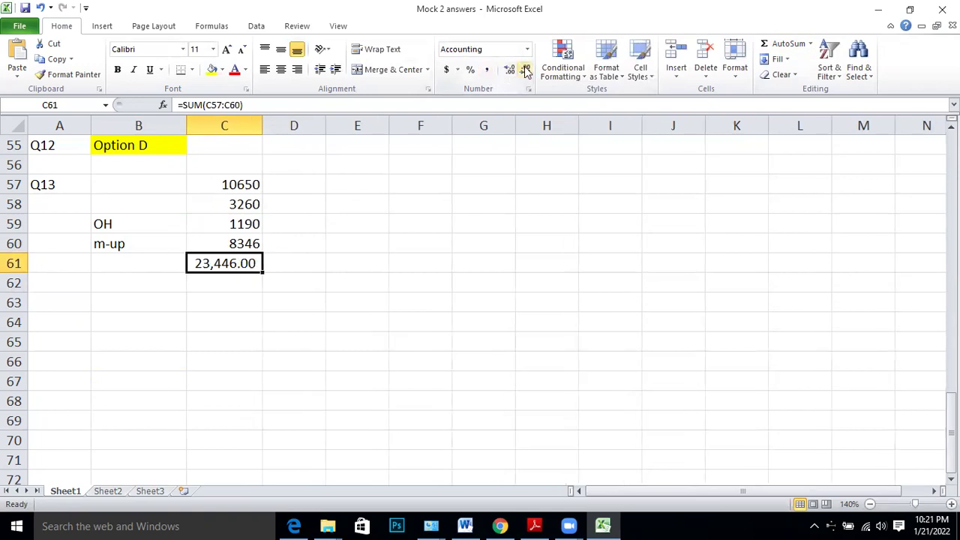
left_click(525, 69)
left_click(525, 69)
left_click(470, 289)
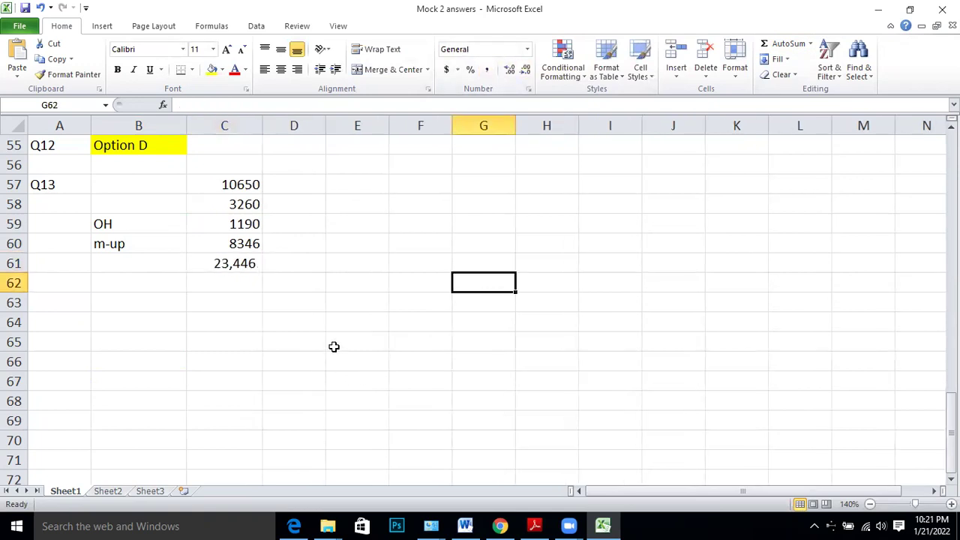
Review the recorded answers, then switch to the Mock 2_BA2 answer key in Chrome and compare the answers for questions 11 to 13.
scroll(283, 317, "up", 2)
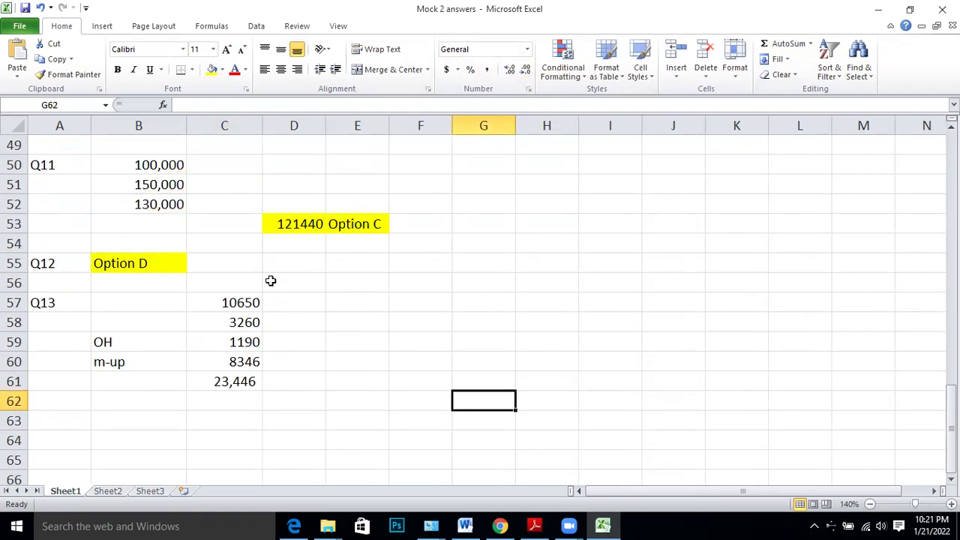
key("alt+Tab")
key("Tab")
key("Tab")
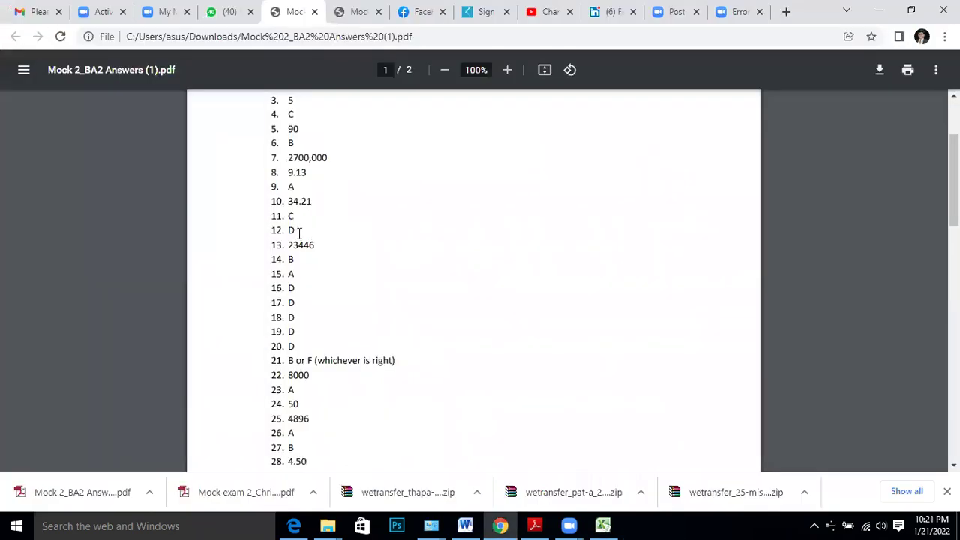
left_click_drag(318, 244, 284, 222)
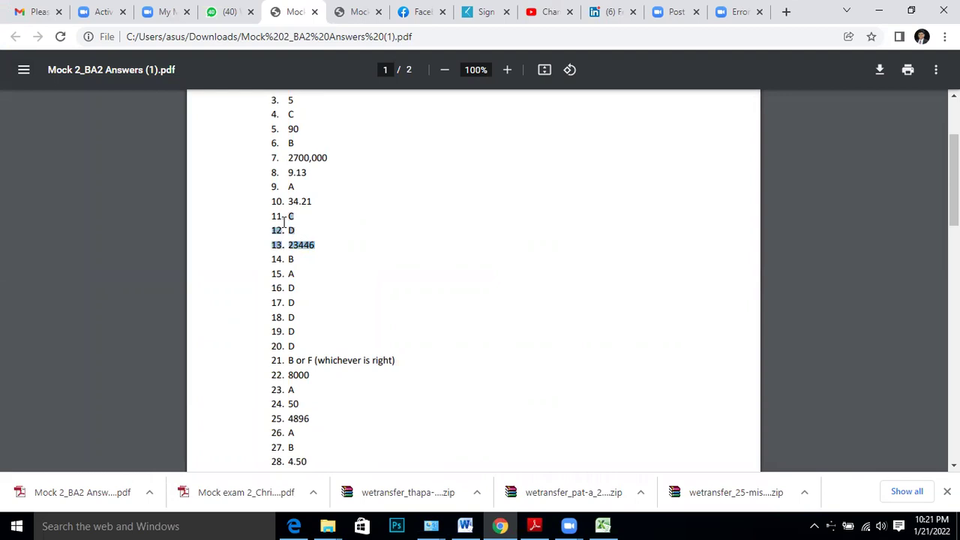
Switch to the mock exam PDF in Adobe Reader, read question 14 and mark the cost type X row in its table.
key("alt+Tab")
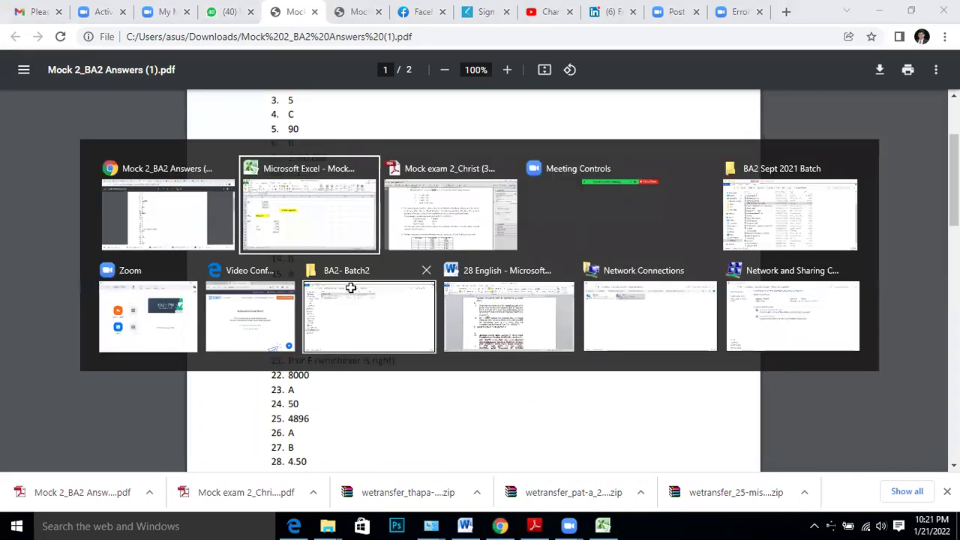
key("alt+Tab")
key("alt+Tab")
scroll(248, 377, "down", 8)
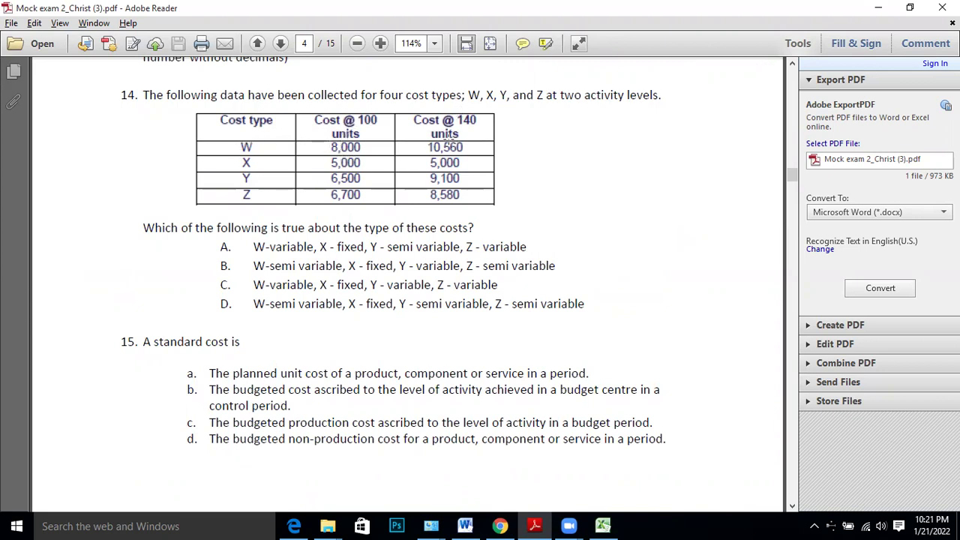
left_click_drag(232, 155, 488, 169)
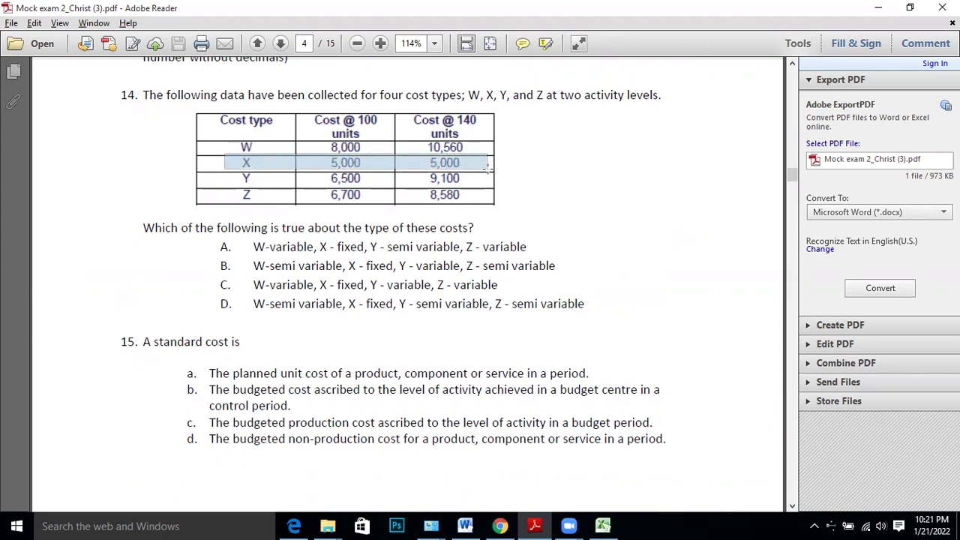
left_click_drag(488, 169, 489, 168)
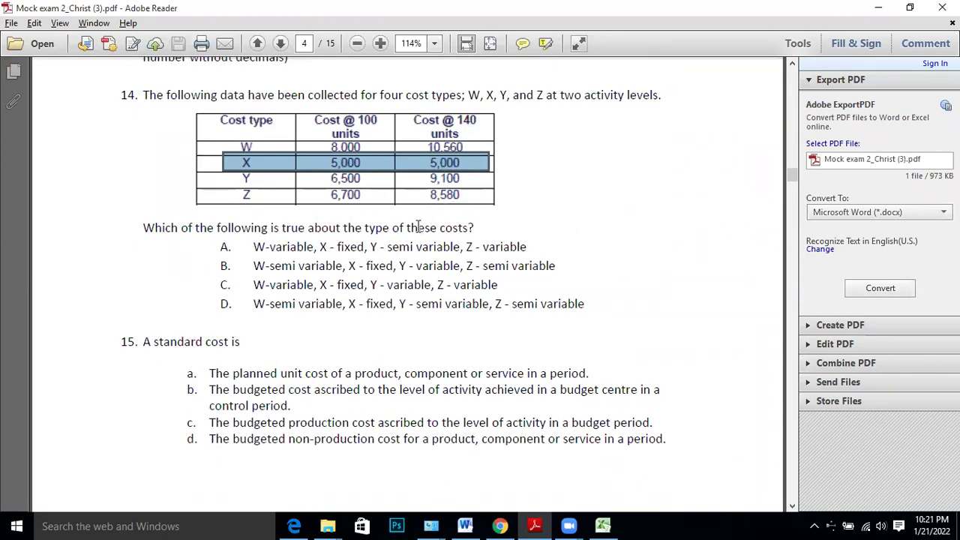
In the Excel answers workbook, label A63 "Q14" and note "X is fixed" in C63.
key("alt+Tab")
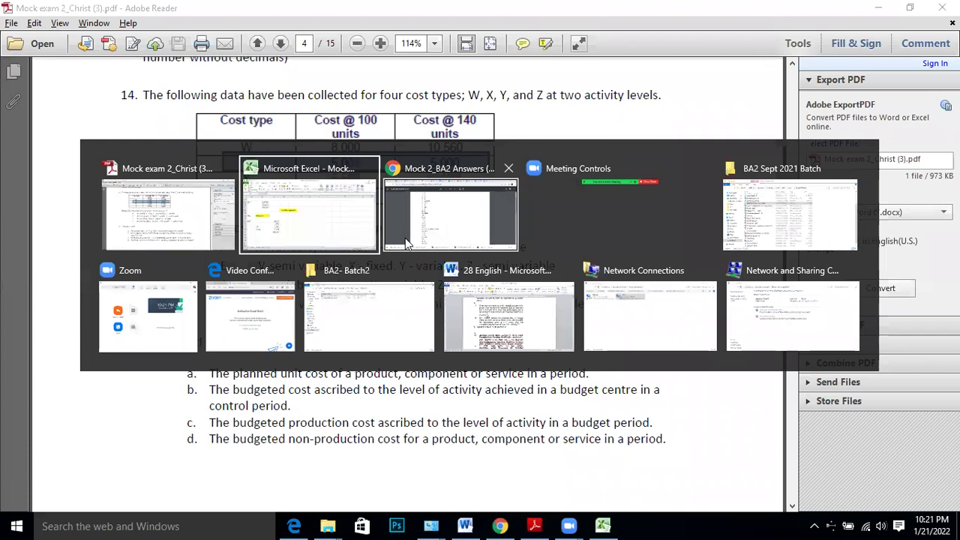
scroll(160, 397, "down", 4)
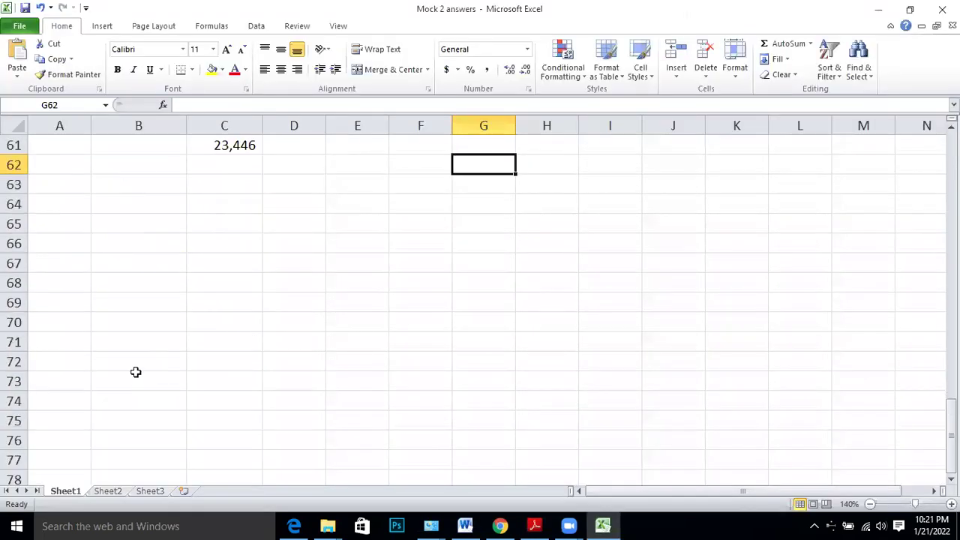
left_click(68, 179)
type("Q14")
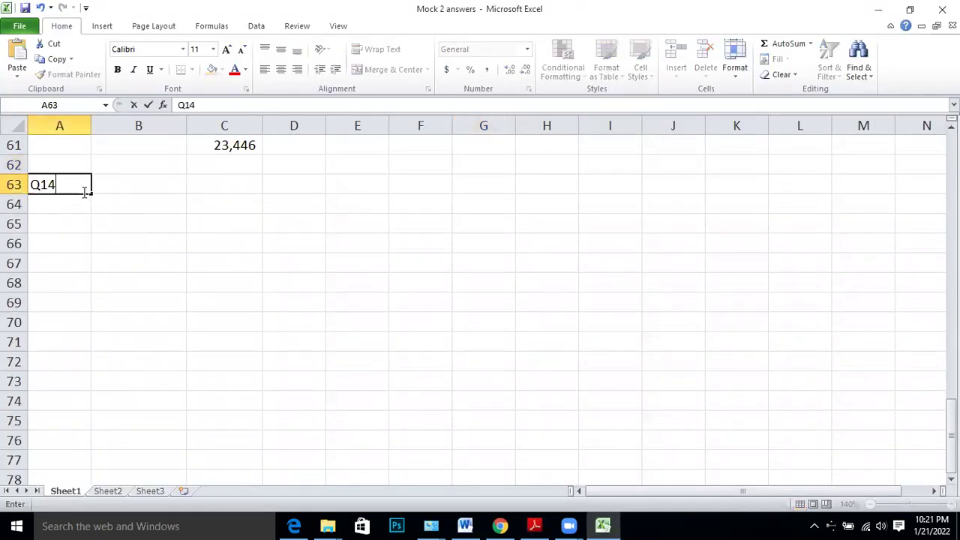
key("Tab")
key("Tab")
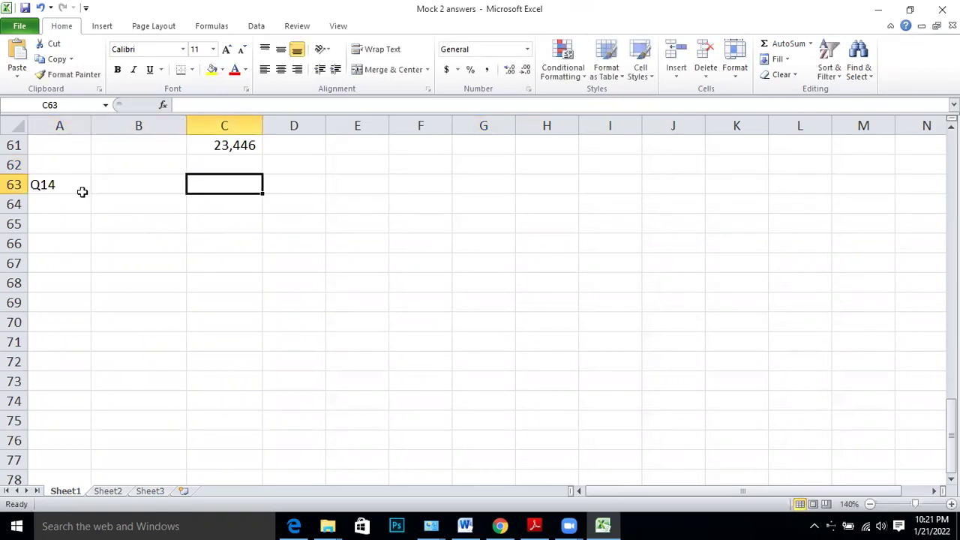
type("X is fixed")
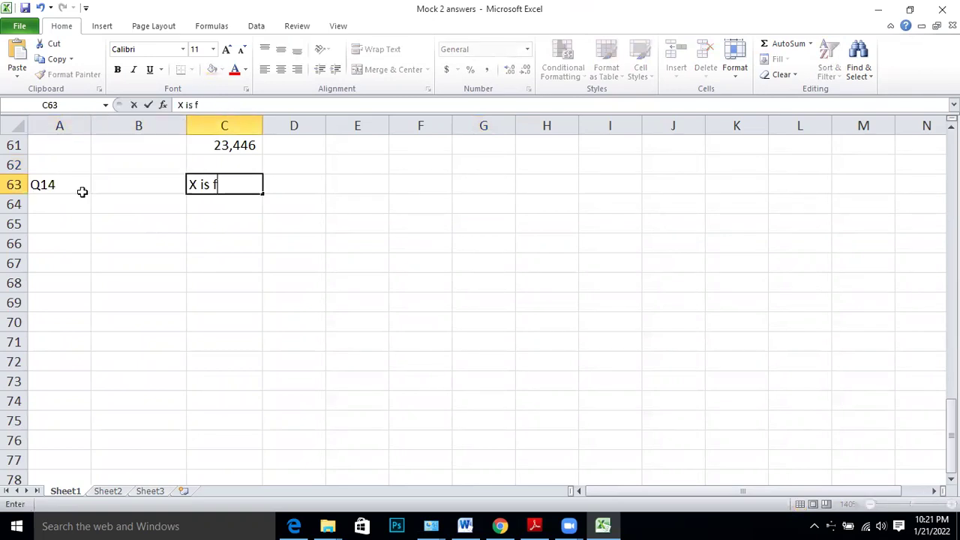
key("Return")
key("Return")
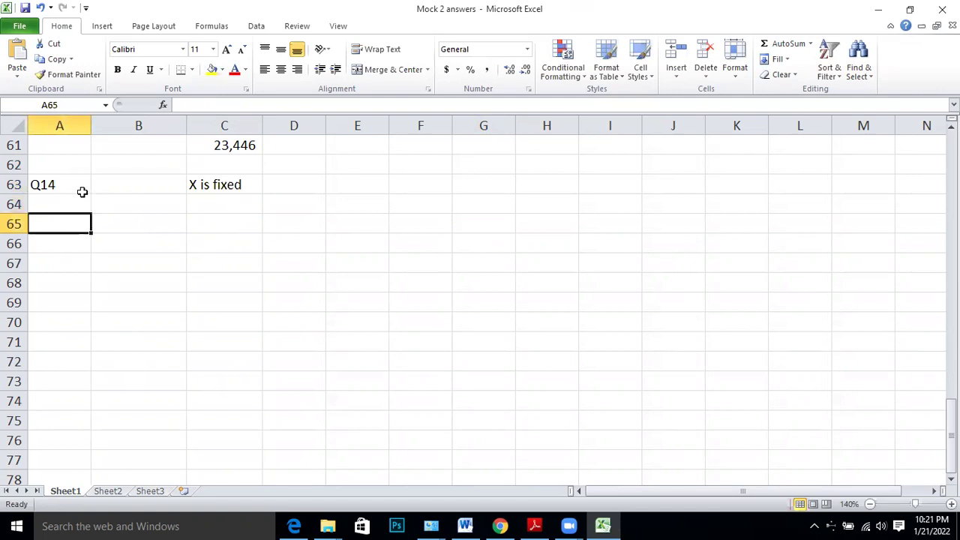
List the cost types W, Y and Z down column B from B65, then shift the list down one row to B66:B68.
left_click(176, 223)
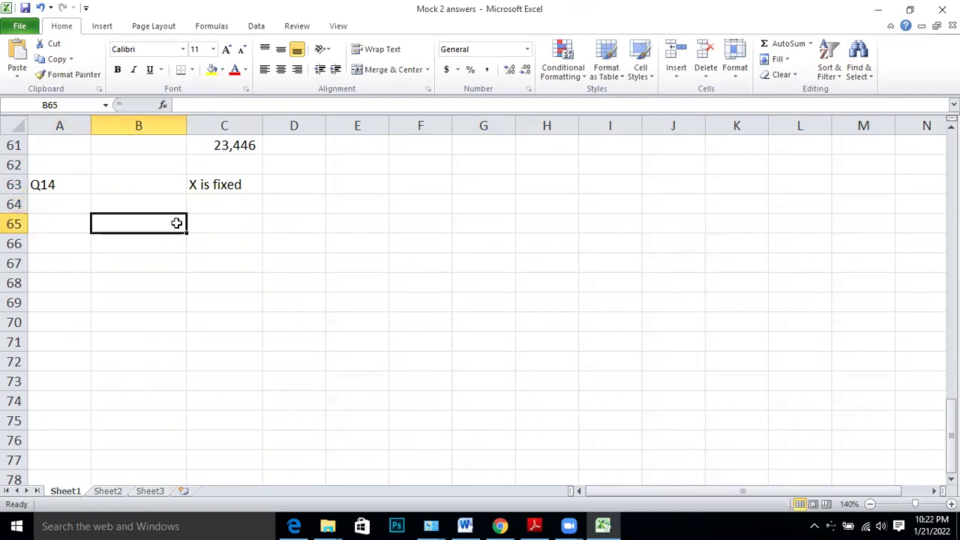
type("W")
key("Return")
type("Y")
key("Return")
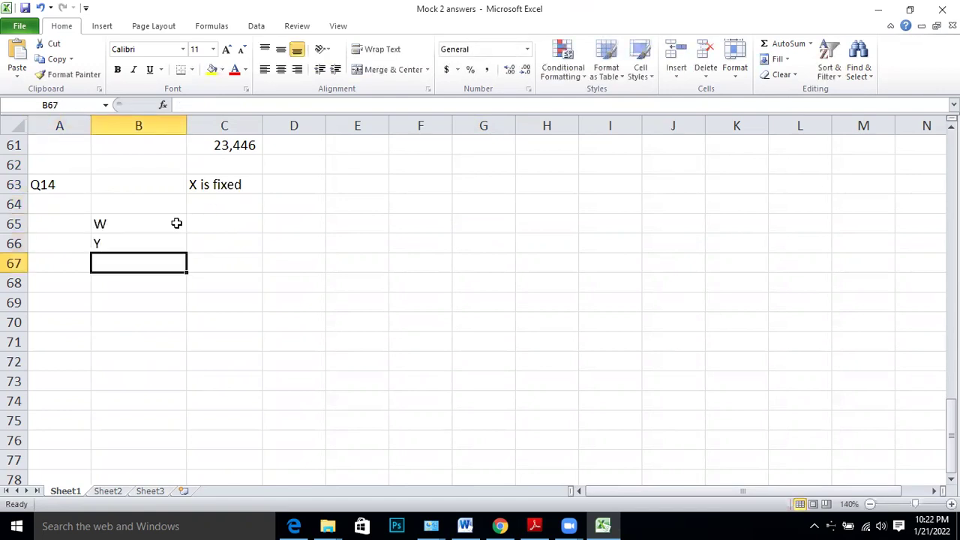
type("Z")
key("Return")
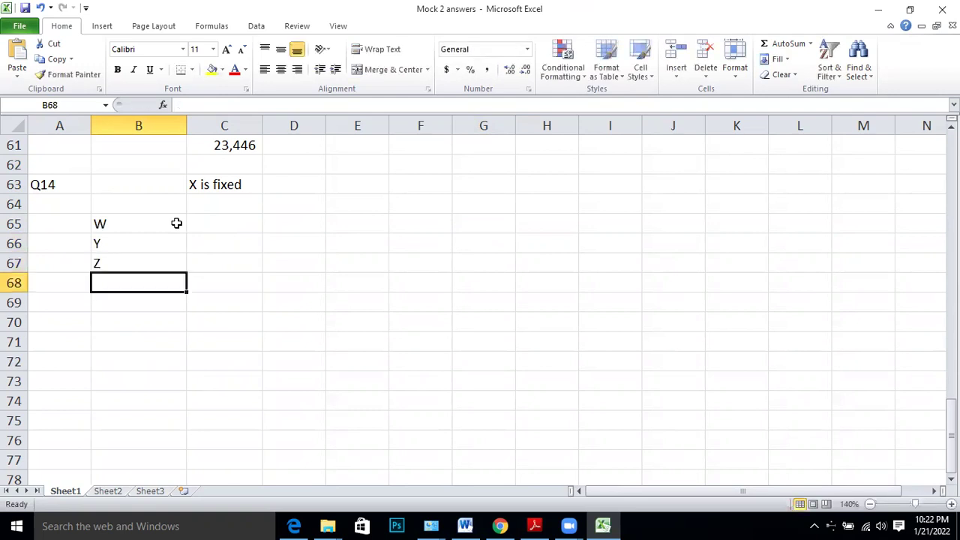
left_click(202, 209)
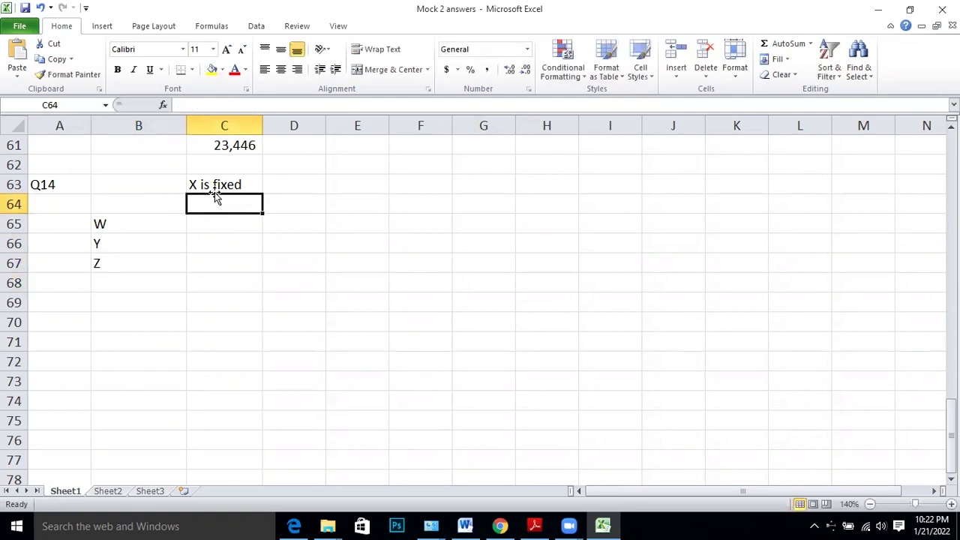
left_click_drag(132, 222, 114, 293)
Merge and center C64:D64 and enter the heading "cost/unit" in it.
left_click_drag(221, 197, 300, 201)
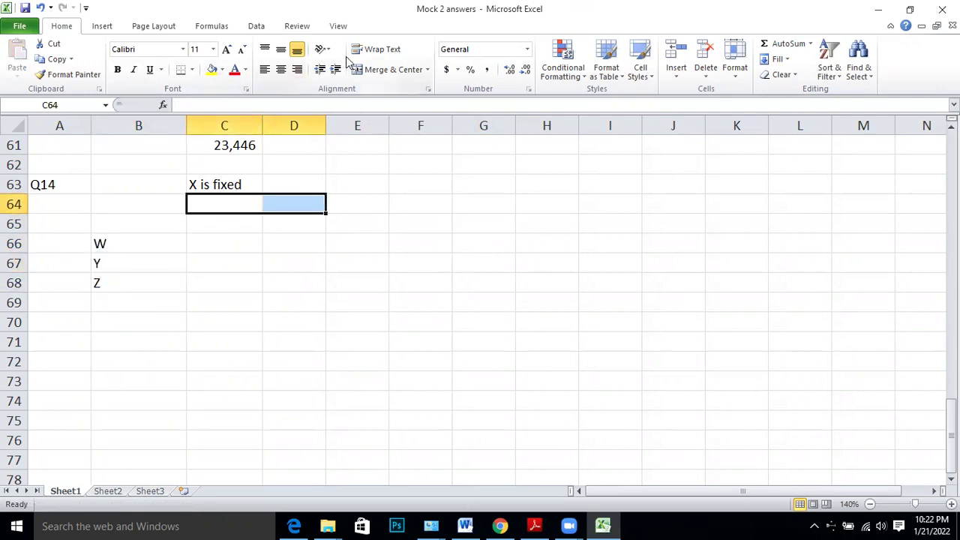
left_click(392, 69)
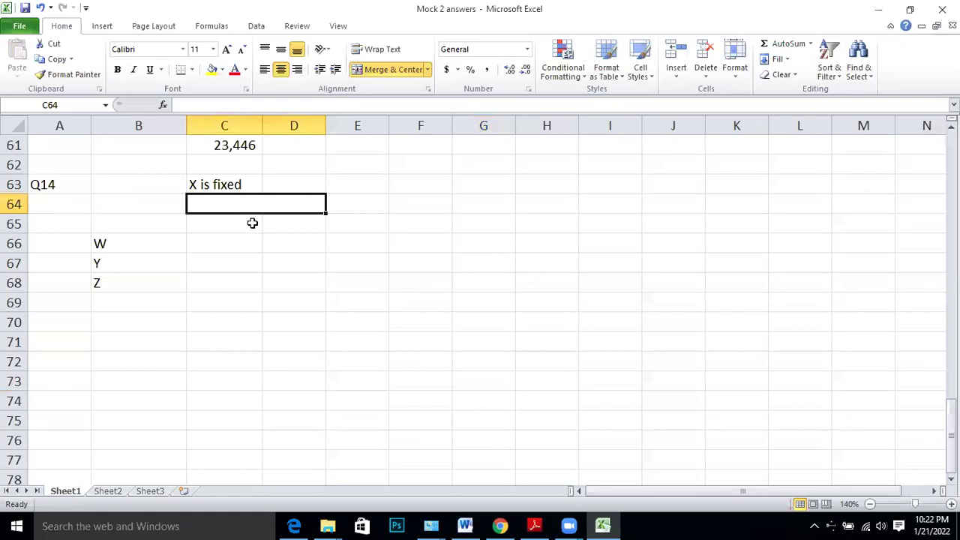
type("cost")
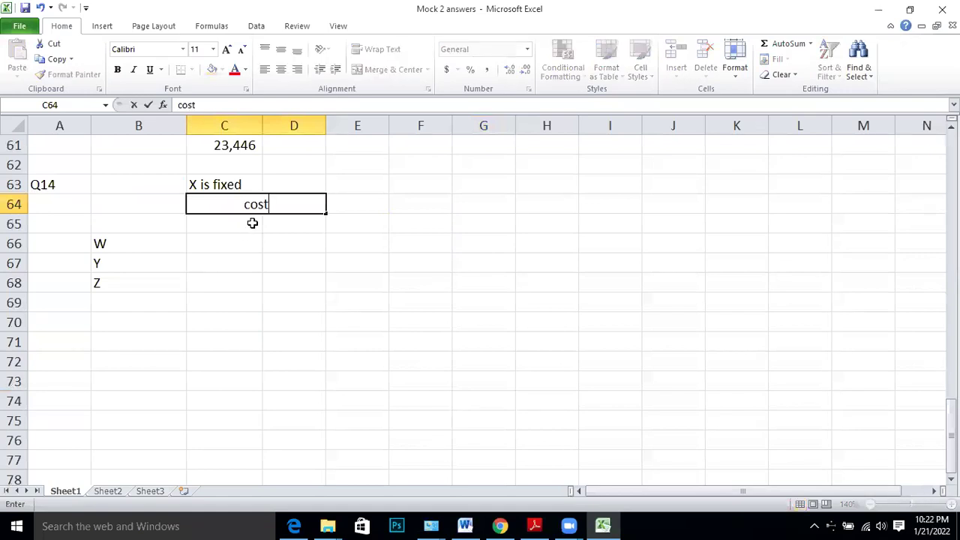
type("/unit")
key("Return")
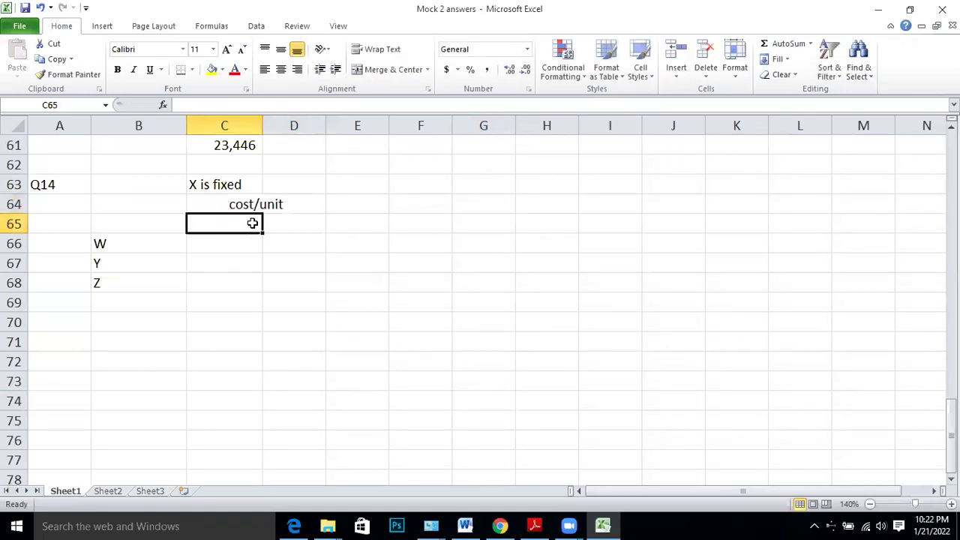
type("@")
key("BackSpace")
type("'")
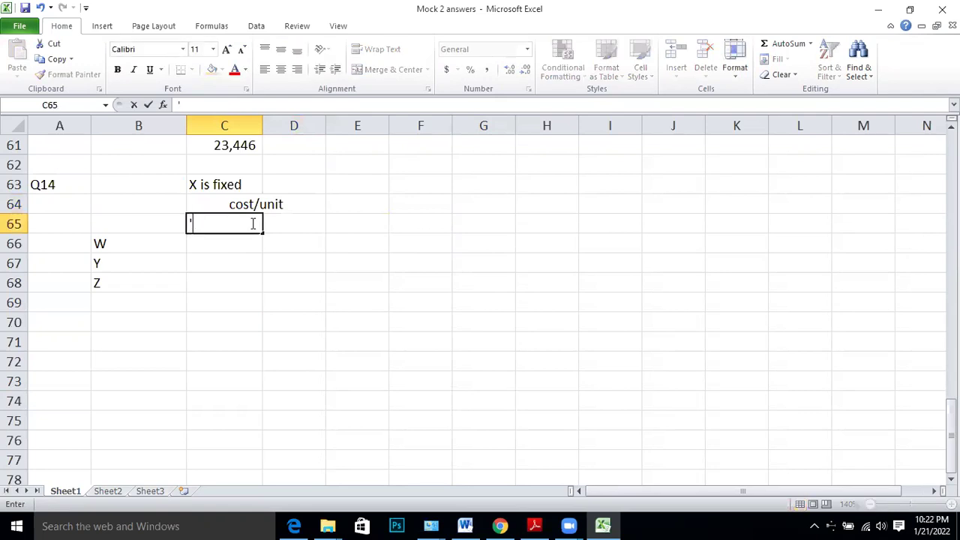
type("@100")
key("Tab")
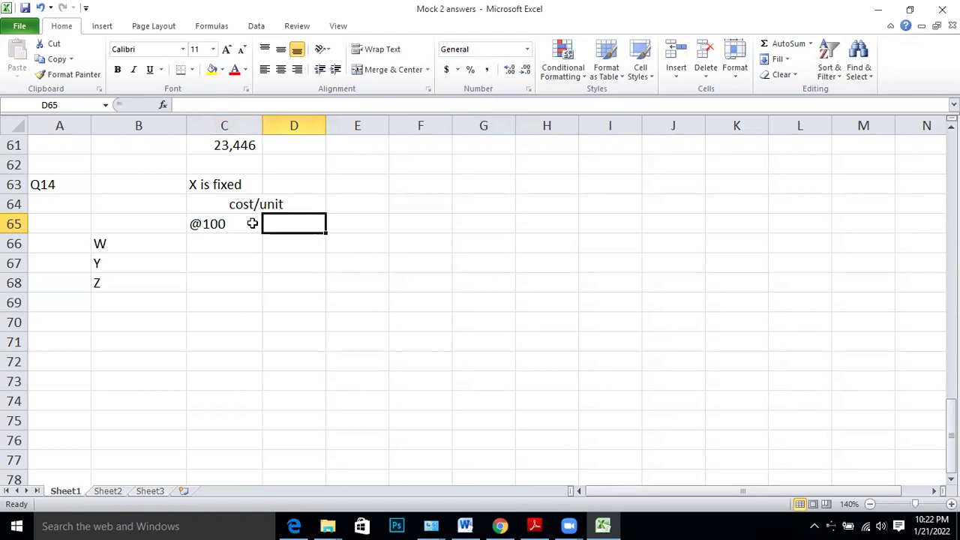
type("'@15")
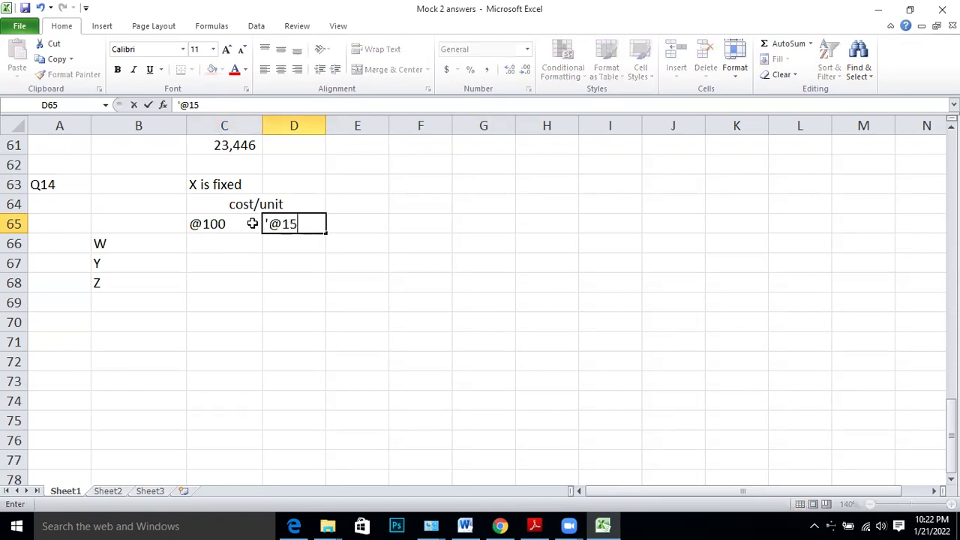
key("BackSpace")
type("40")
key("Return")
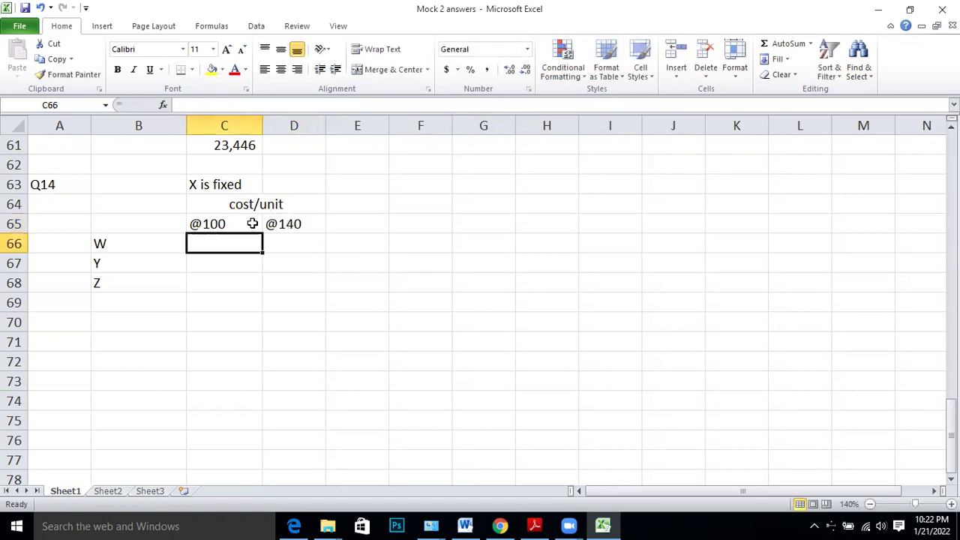
Check cost W in the question 14 table of the PDF, then enter =8000/100 in C66 of the workbook.
key("alt+Tab")
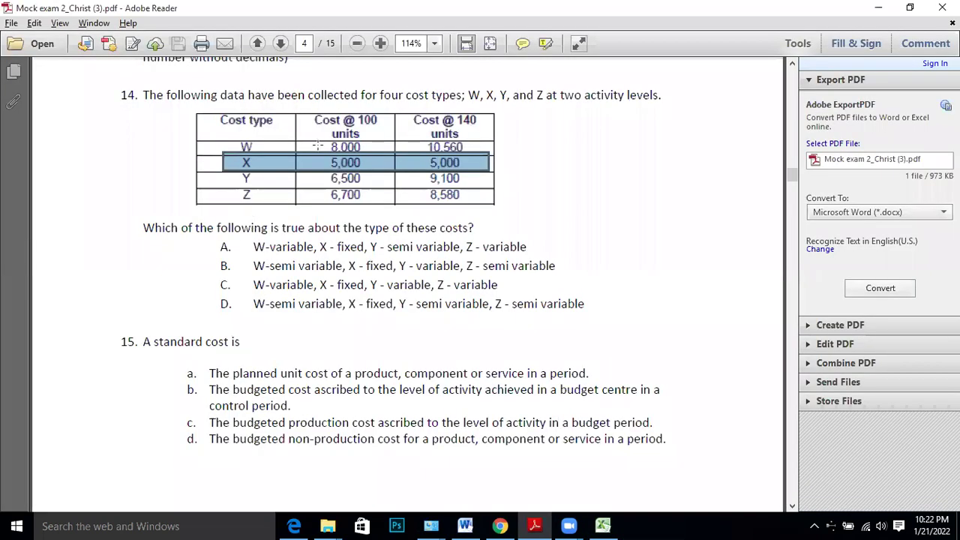
left_click(357, 164)
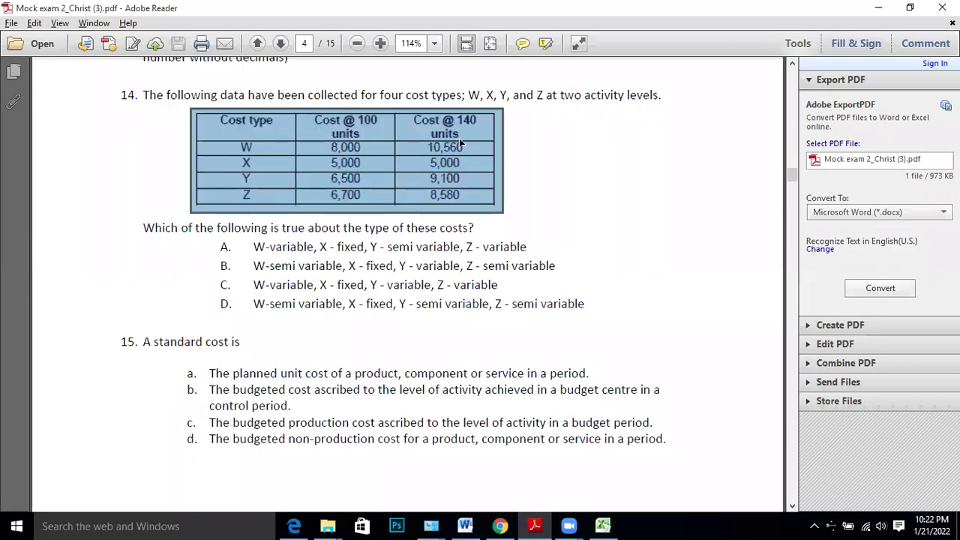
key("alt+Tab")
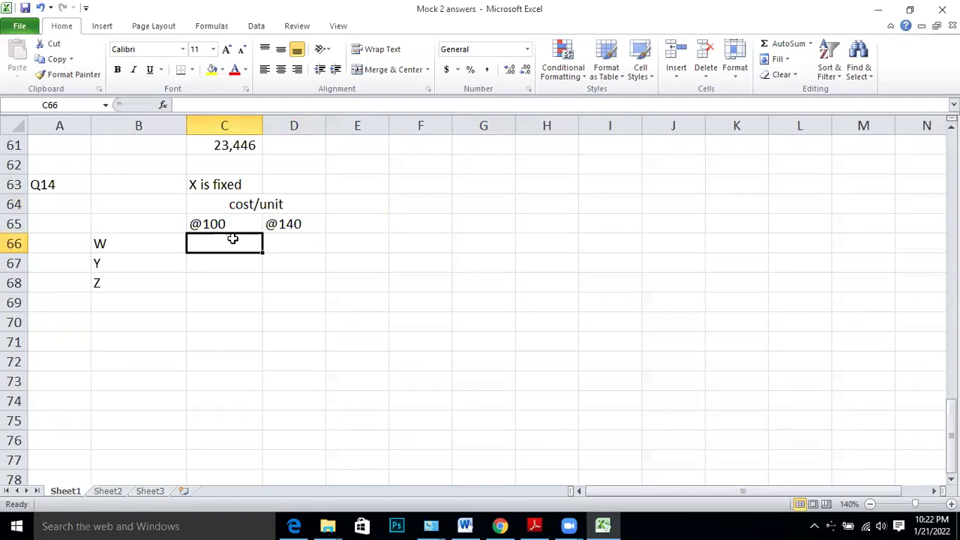
type("=8000/100")
key("Return")
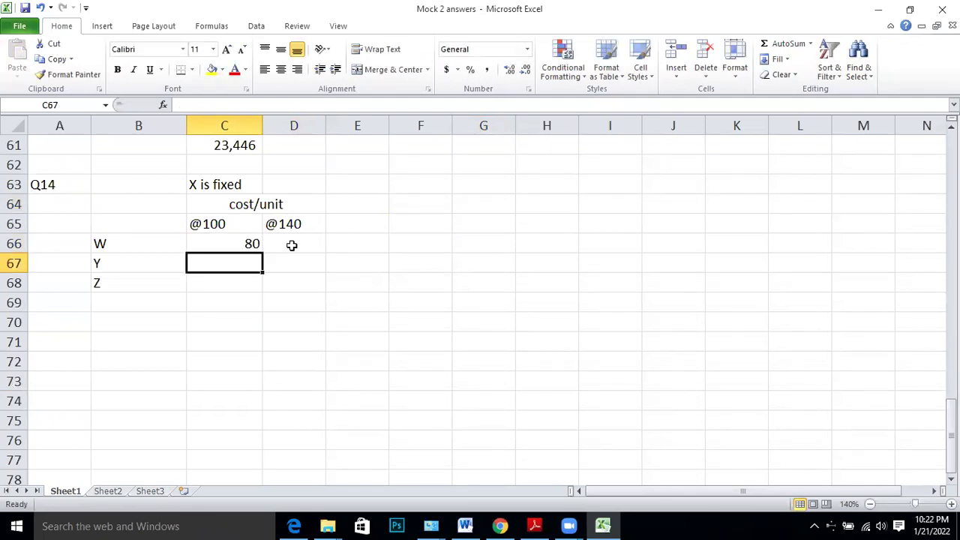
Calculate cost W per unit at 140 units in D66 with =10560/140.
left_click(291, 246)
type("=")
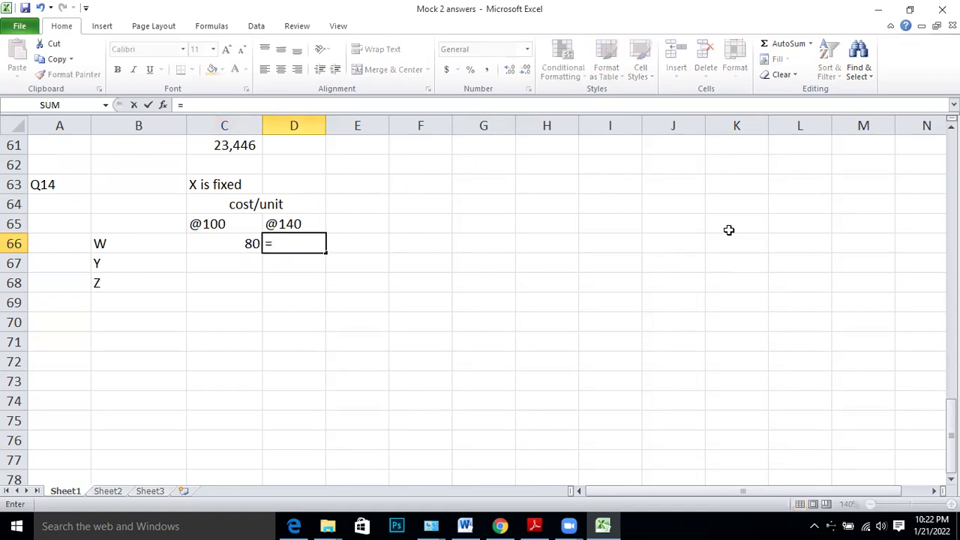
type("10560/")
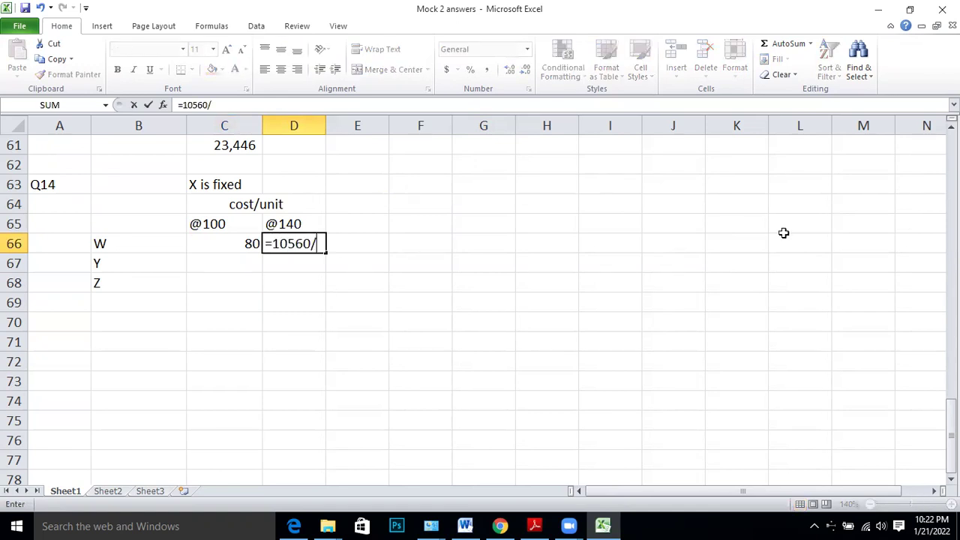
type("140")
key("Return")
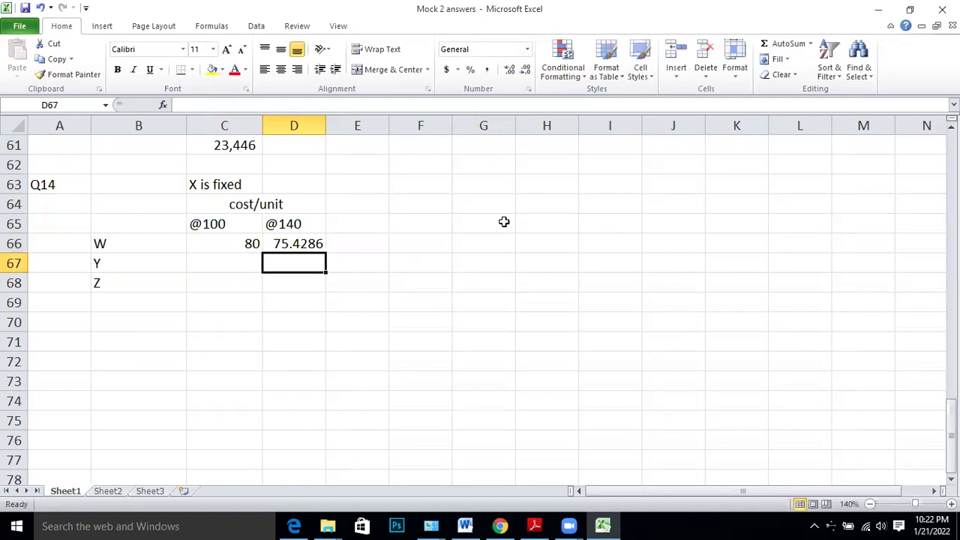
Compare the two unit costs of W and classify it as "semi-variable" in E66.
left_click_drag(228, 237, 270, 241)
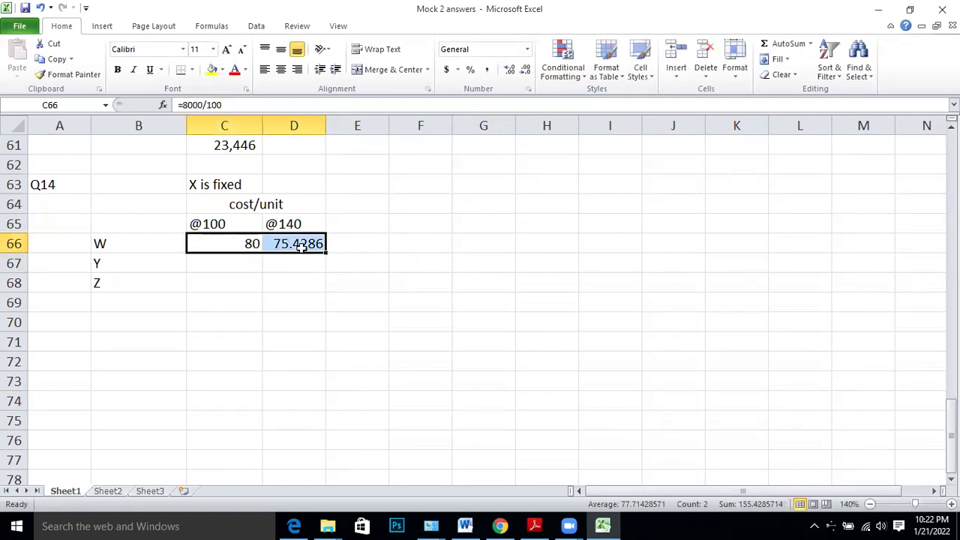
left_click(365, 250)
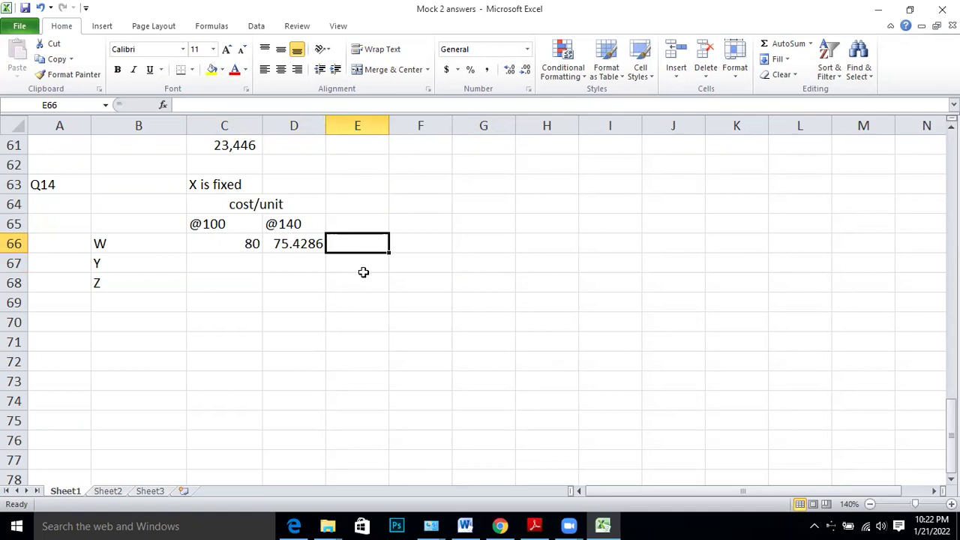
type("semi-variab")
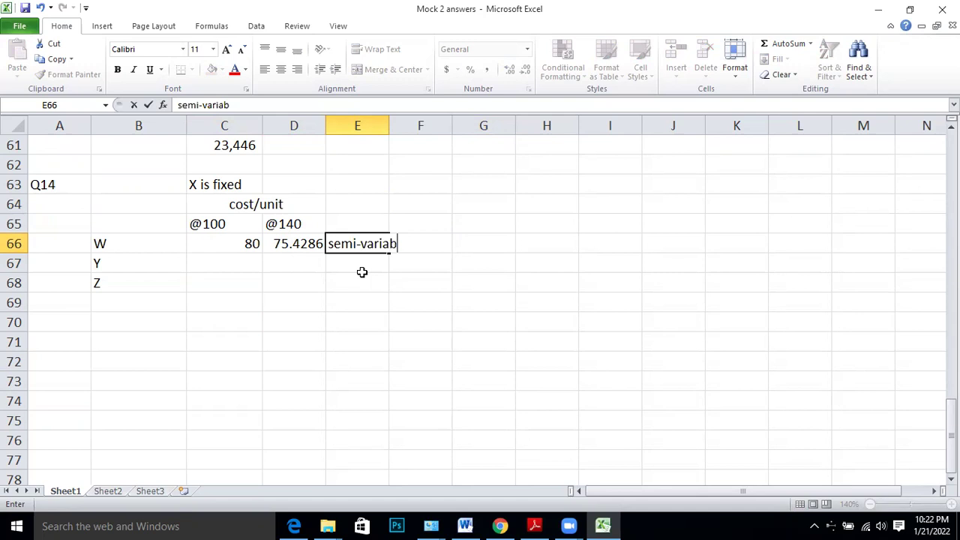
type("lle")
key("Return")
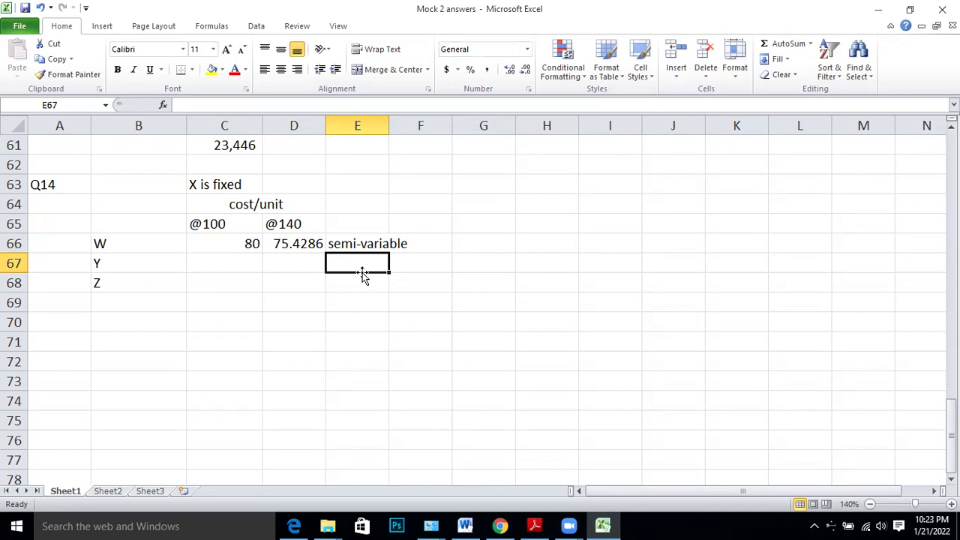
Check cost Y in the question 14 table of the PDF, then enter =6500/100 in C67 of the workbook.
left_click(201, 260)
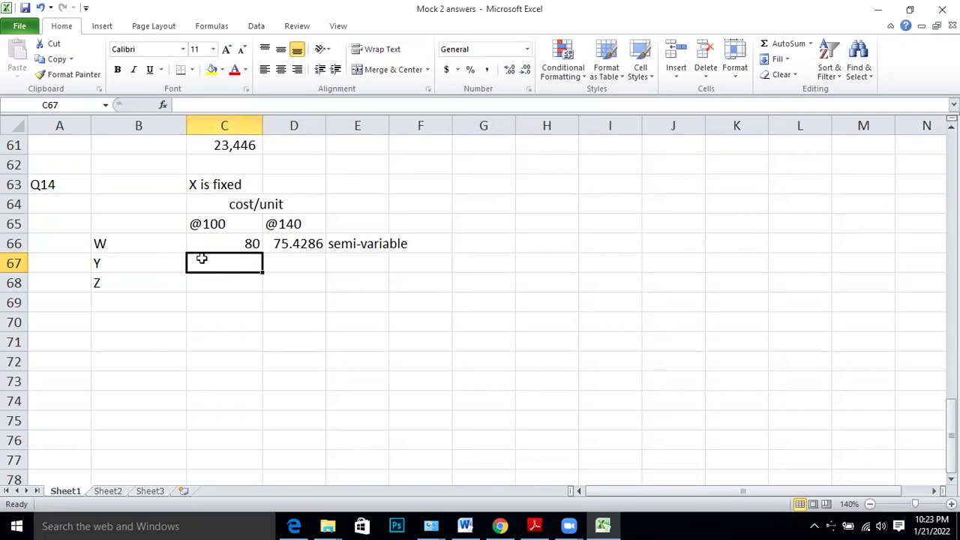
key("alt+Tab")
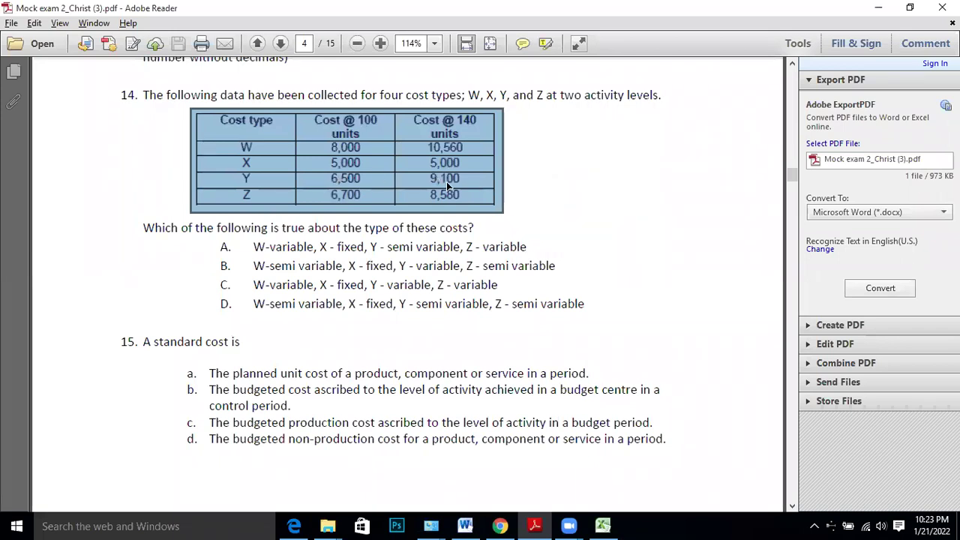
key("alt+Tab")
type("=6500/10")
key("Tab")
Calculate cost Y per unit at 140 units in D67 with =9100/140.
type("=")
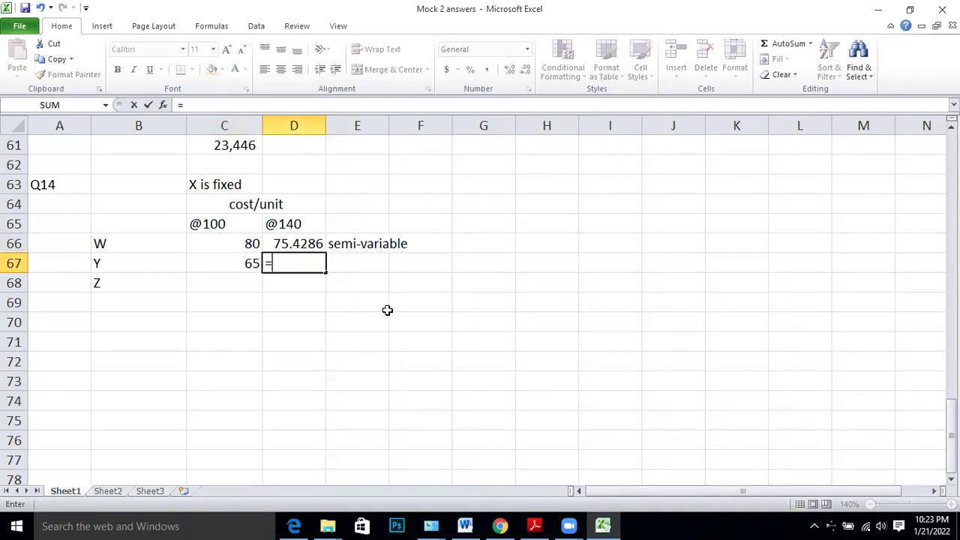
type("9100/100")
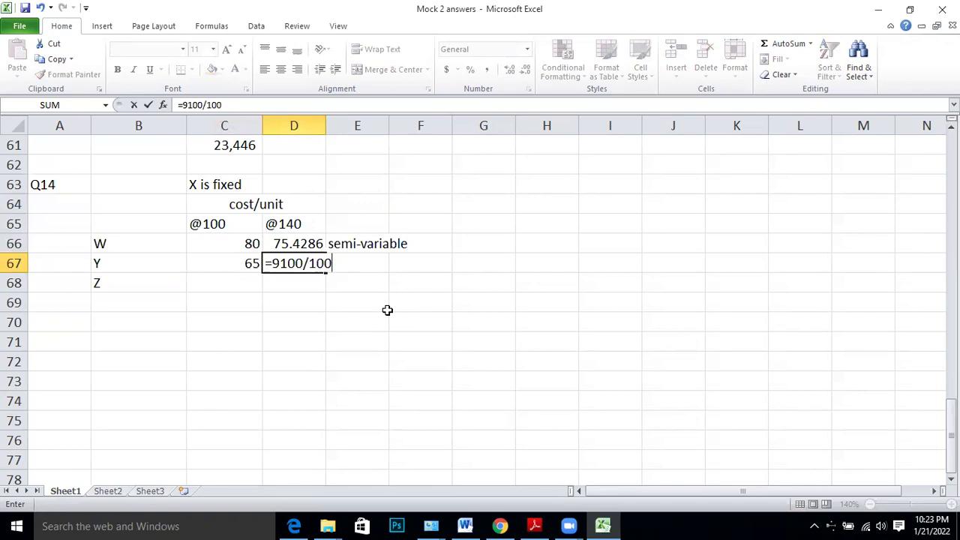
key("BackSpace")
key("BackSpace")
type("40")
key("Return")
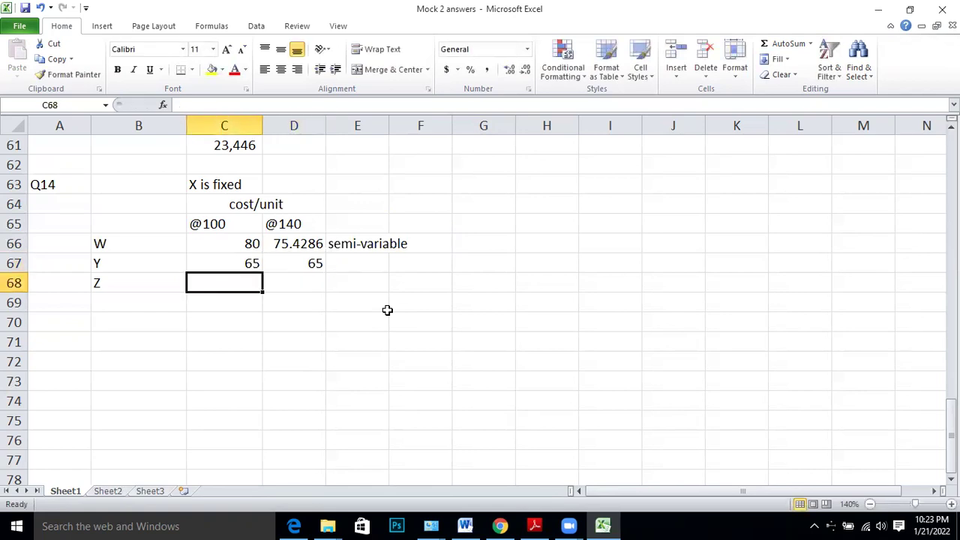
Compare the two unit costs of Y and classify it as "variable costs" in E67.
left_click_drag(243, 266, 306, 260)
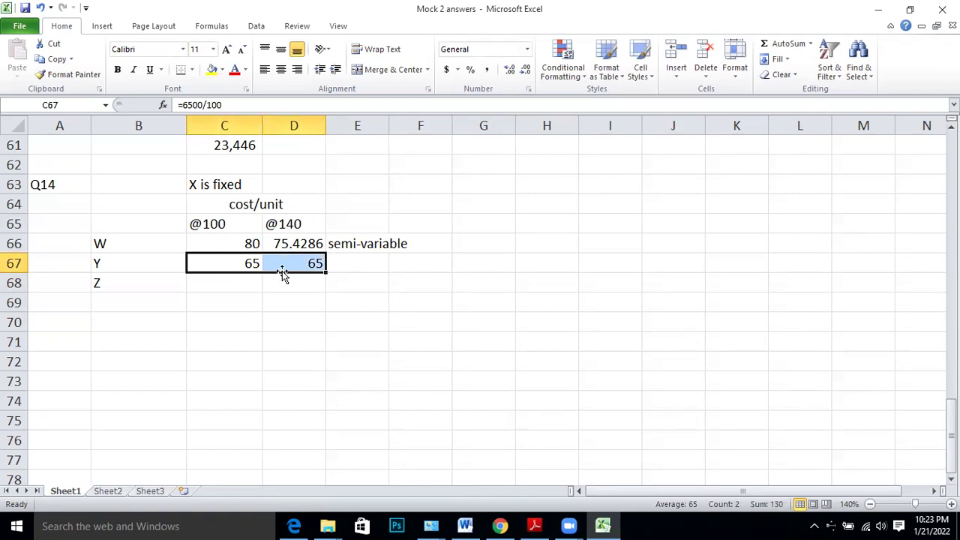
left_click(362, 259)
type("var")
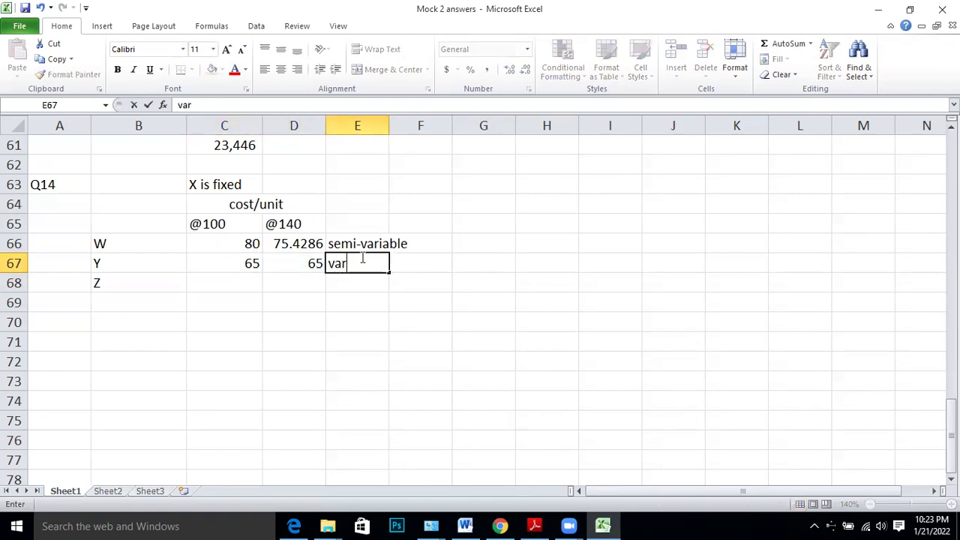
type("iable costst")
key("Return")
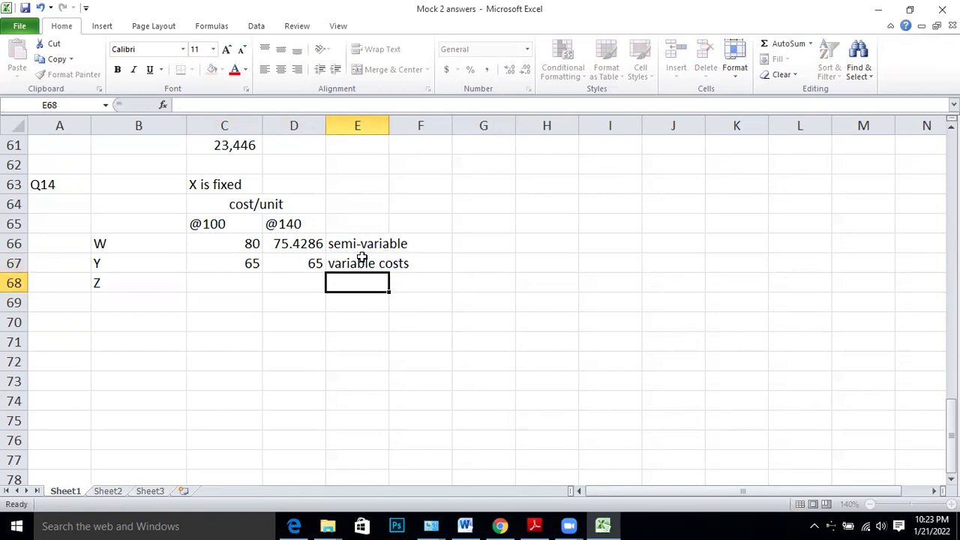
Check cost Z in the PDF table, then calculate its unit costs with =6700/100 in C68 and =8580/140 in D68.
left_click(254, 281)
key("alt+Tab")
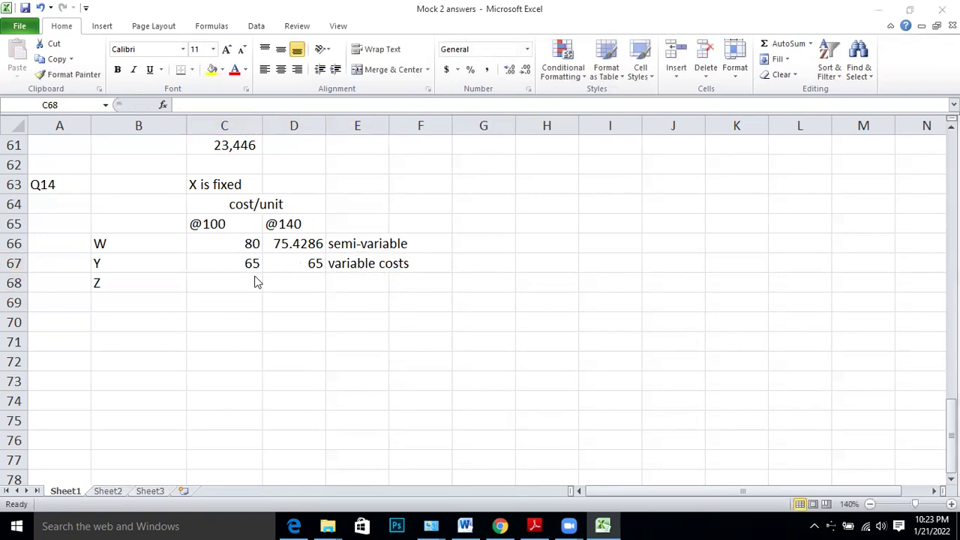
key("alt+Tab")
type("=6700/100")
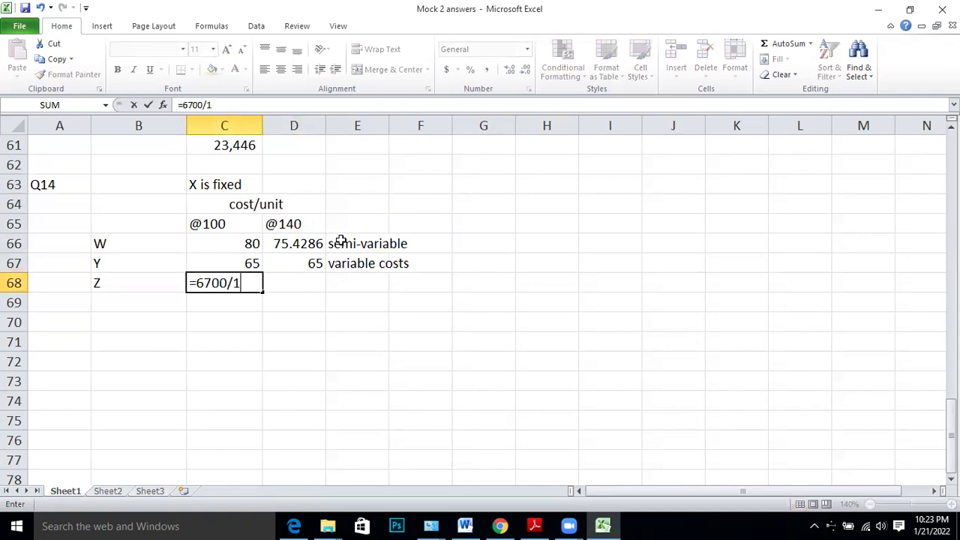
key("Tab")
type("=8580/140")
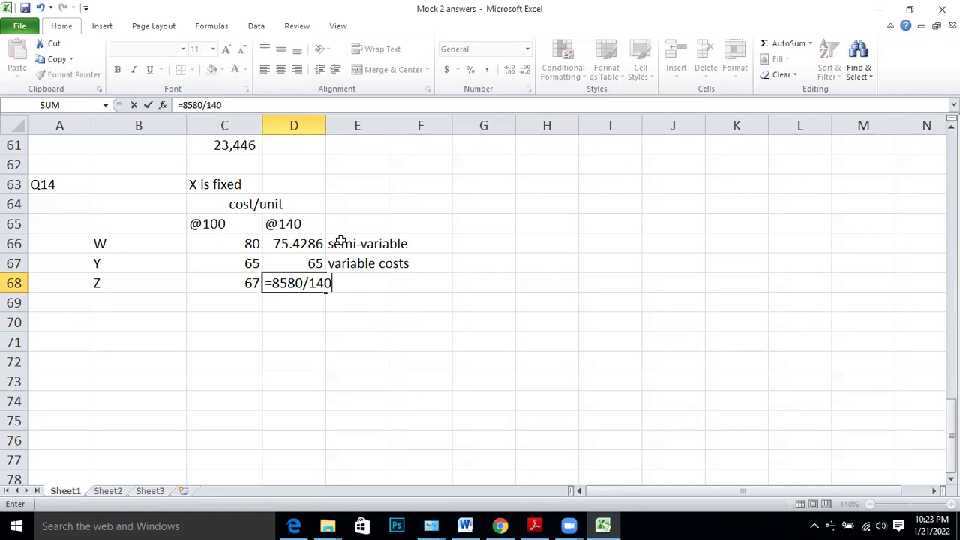
key("Return")
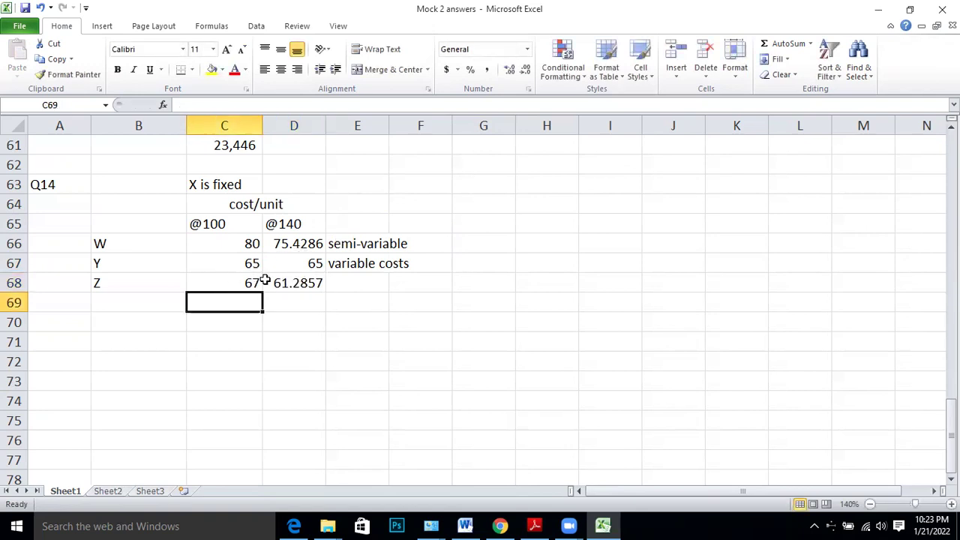
Classify cost Z as "semi-variable" in E68.
left_click(351, 286)
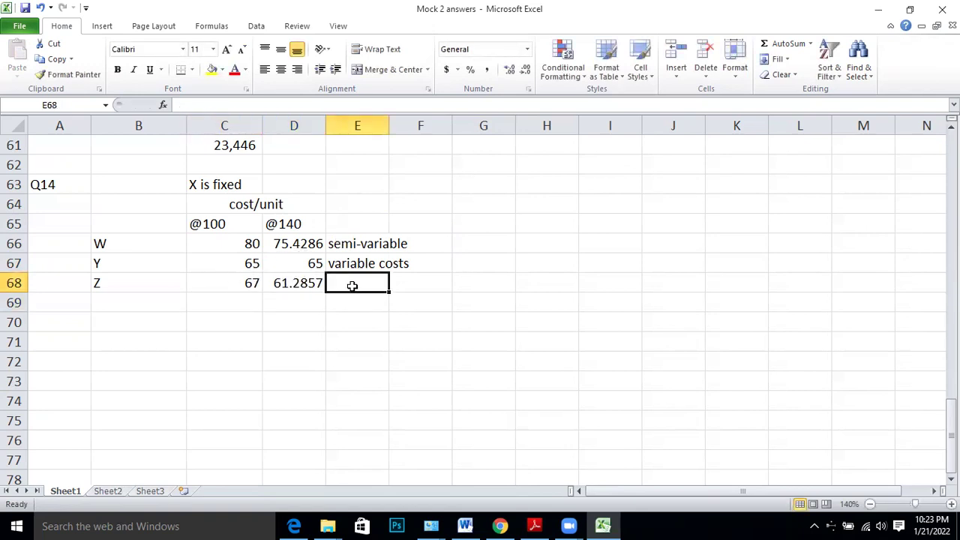
type("semi-variable")
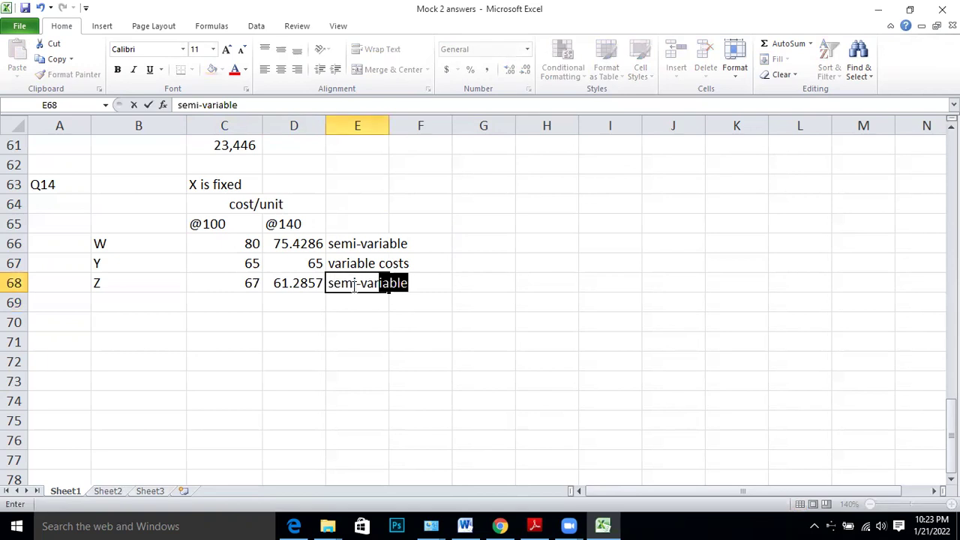
left_click(214, 380)
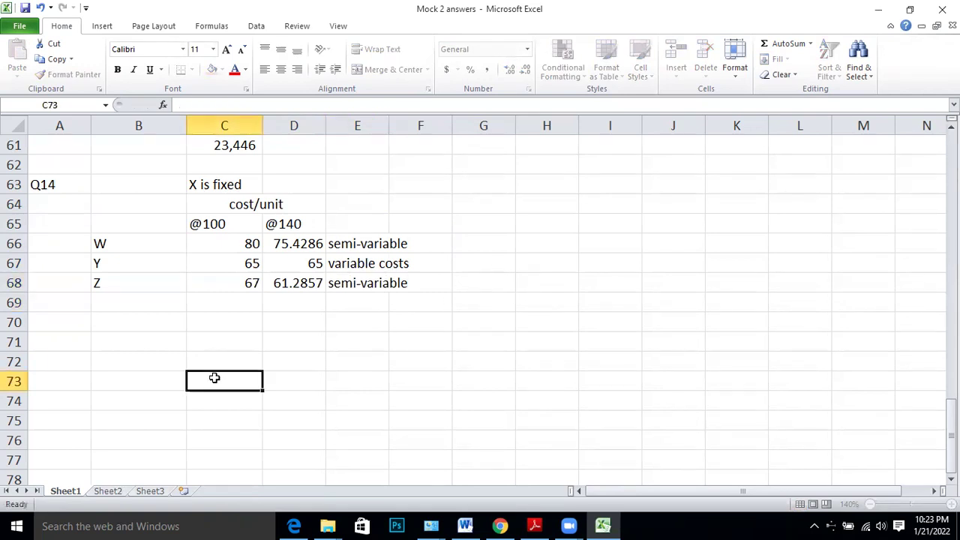
List the four cost types W, X, Y and Z down cells C70 to C73.
left_click(209, 323)
type("W")
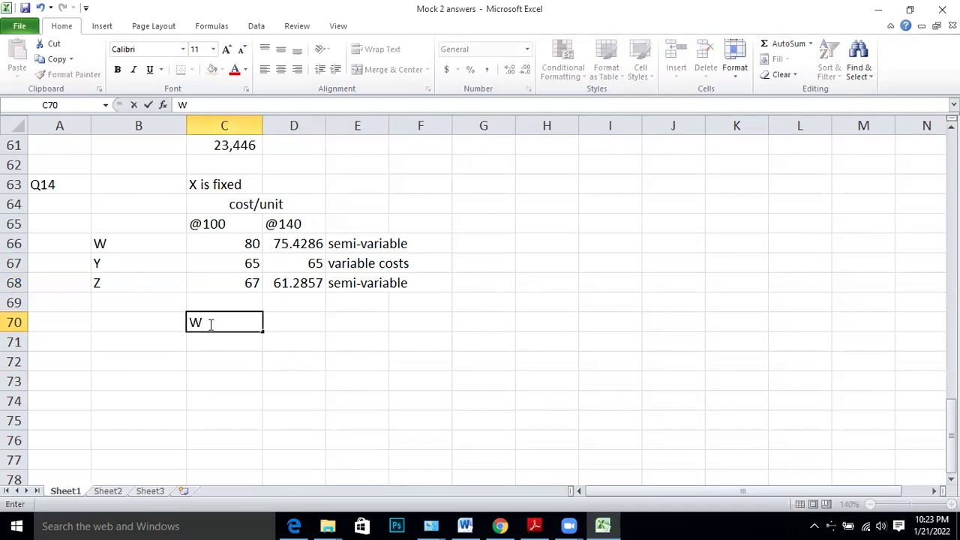
key("Return")
type("X")
key("Return")
type("Y")
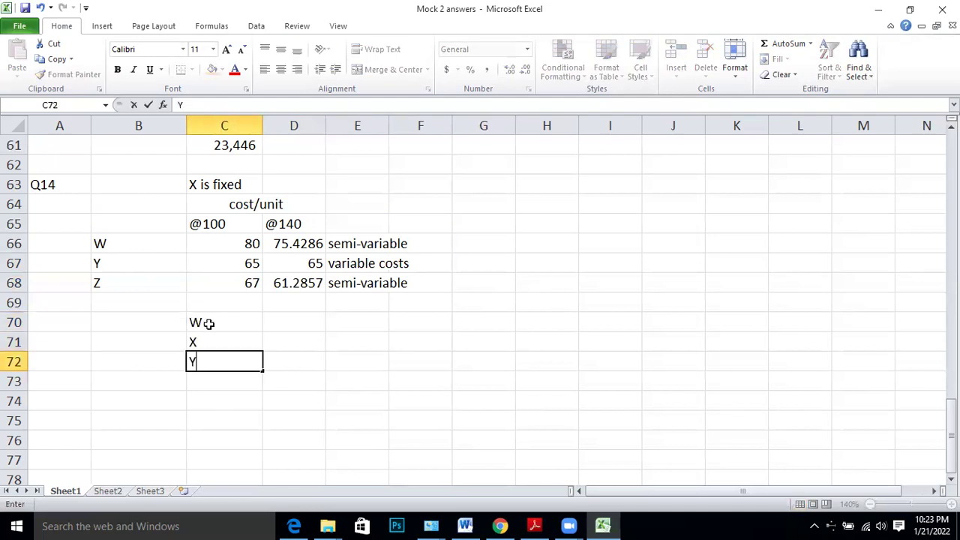
key("Return")
type("Z")
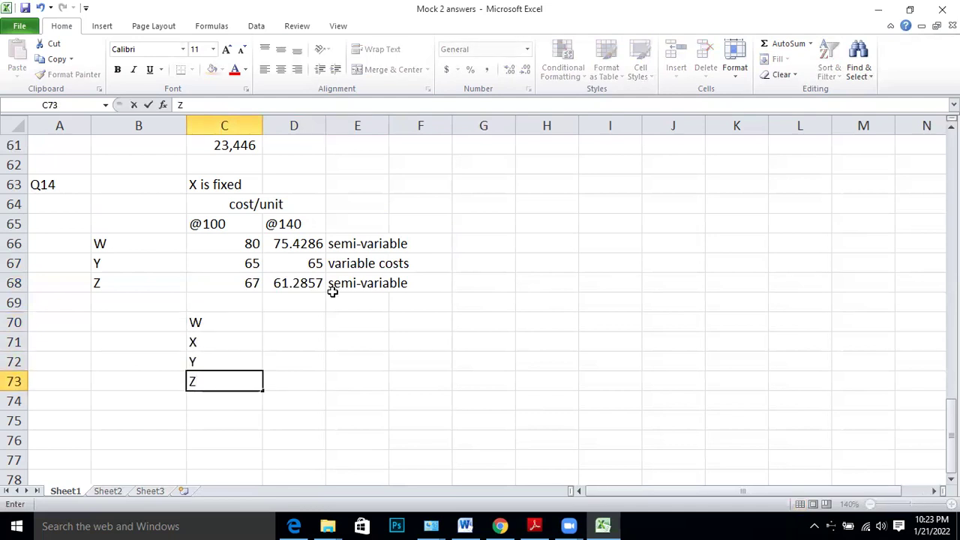
Enter the classifications Semi, Fixed, Variable and Semi beside W, X, Y and Z in D70 to D73.
left_click(294, 325)
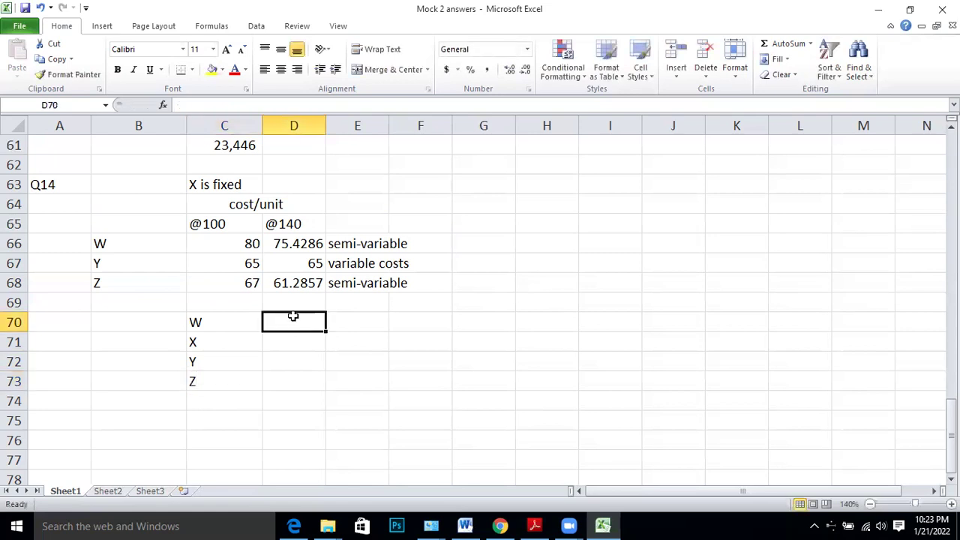
type("Semi")
key("Return")
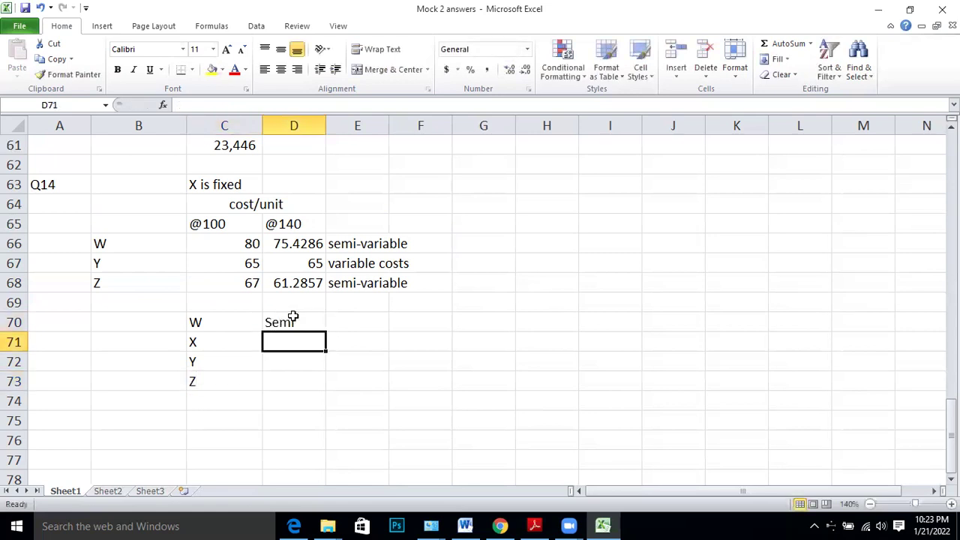
type("Fixed")
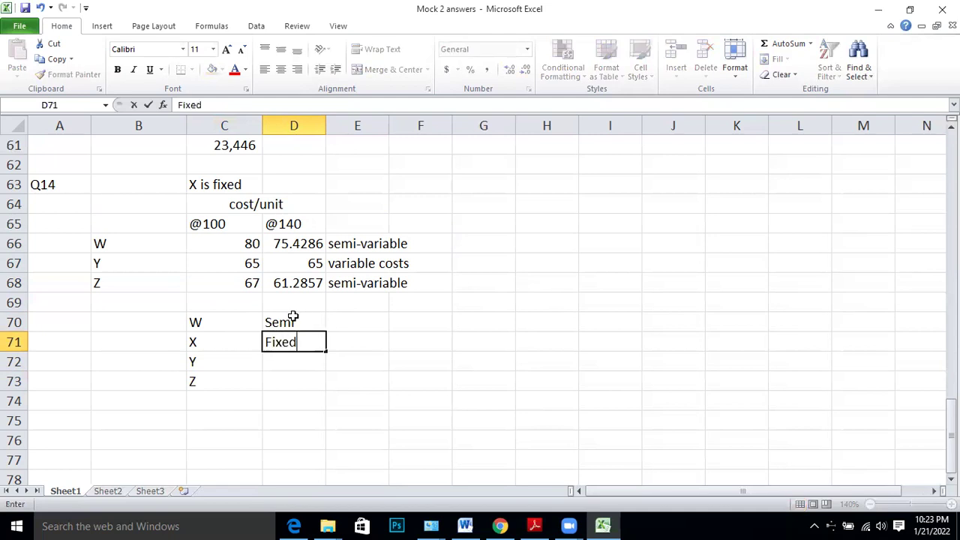
key("Return")
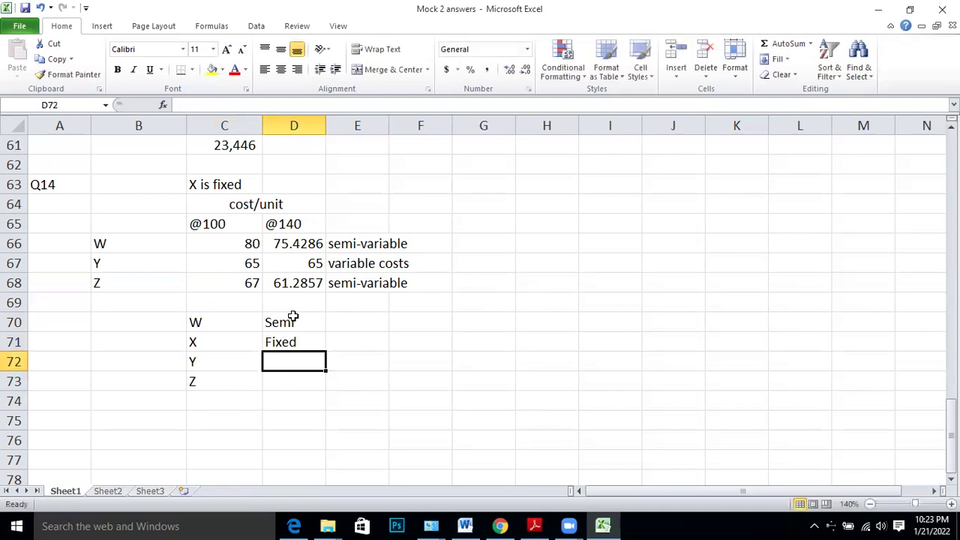
type("Variable")
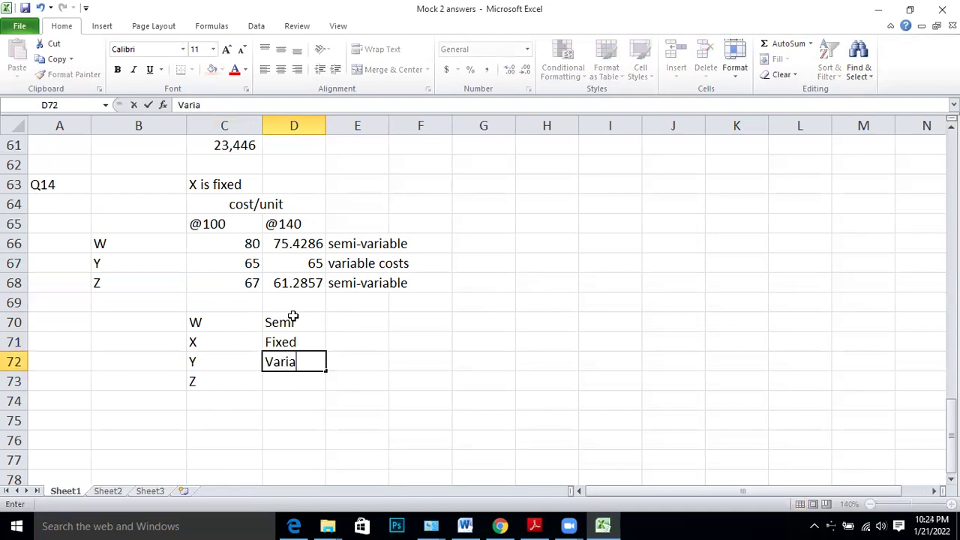
key("Return")
type("Semi")
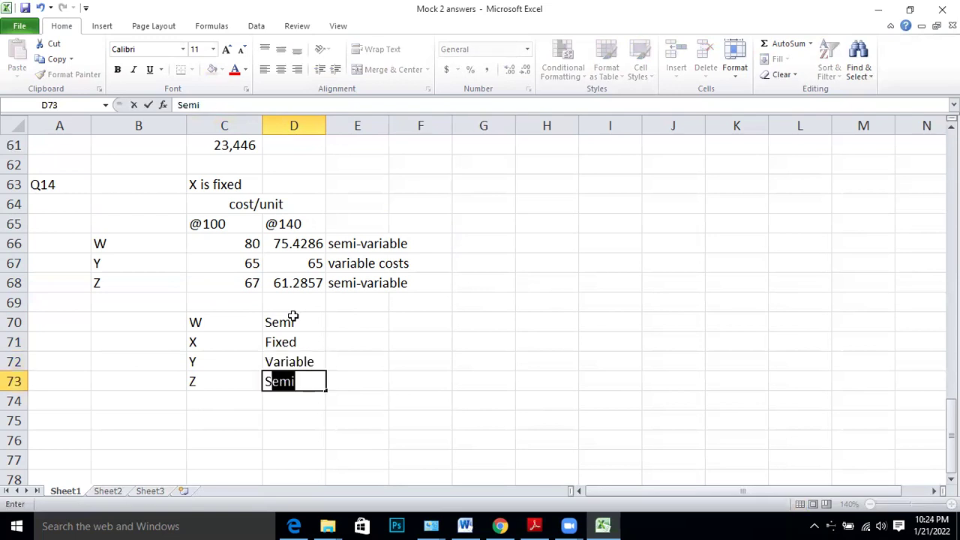
key("Return")
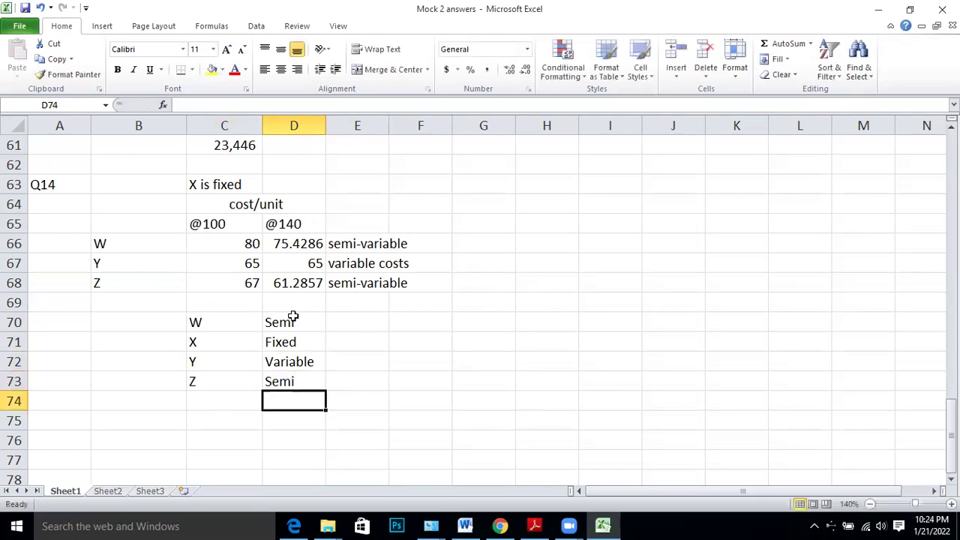
Select the matching answer B under question 14 in the PDF, then record "option B" in F72 of the workbook.
key("alt")
key("alt+Tab")
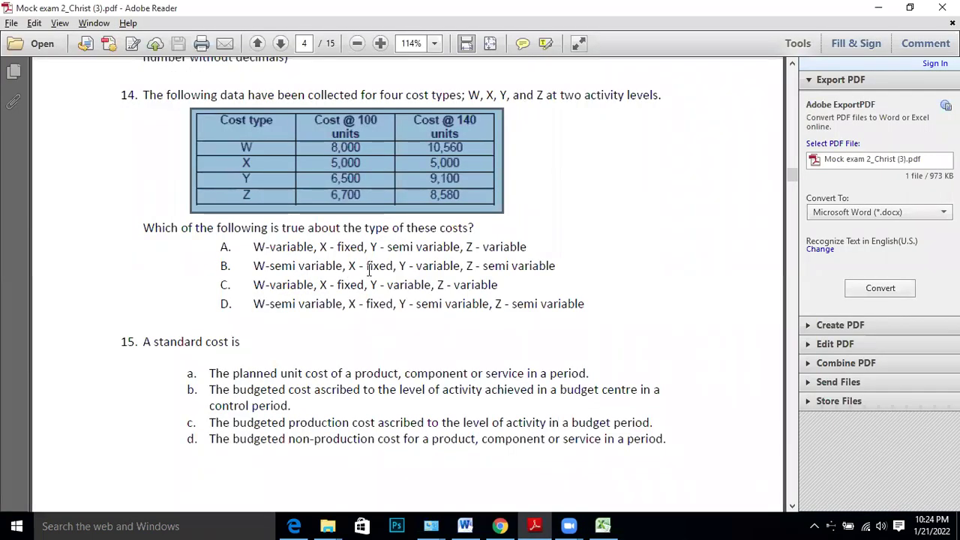
left_click_drag(569, 269, 244, 264)
left_click(603, 525)
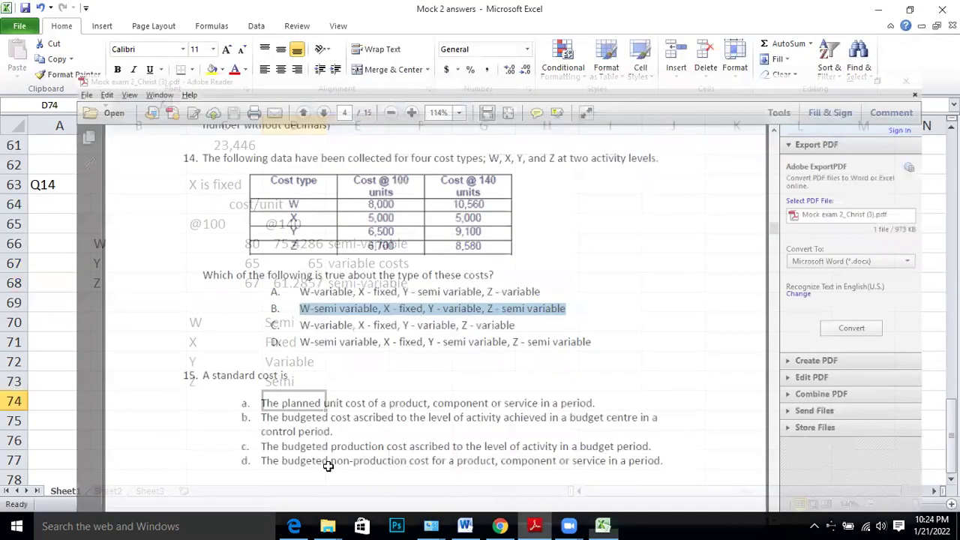
left_click(420, 366)
type("op")
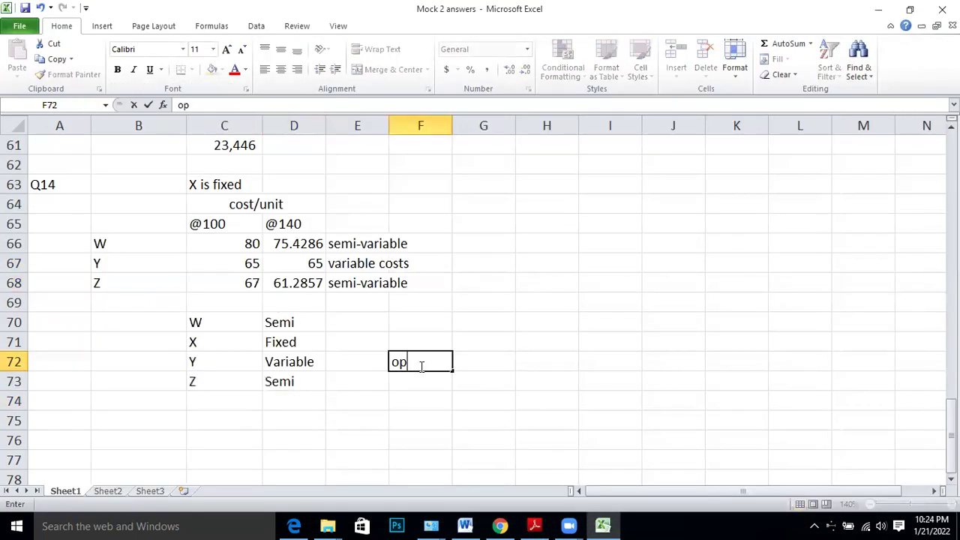
type("tion B")
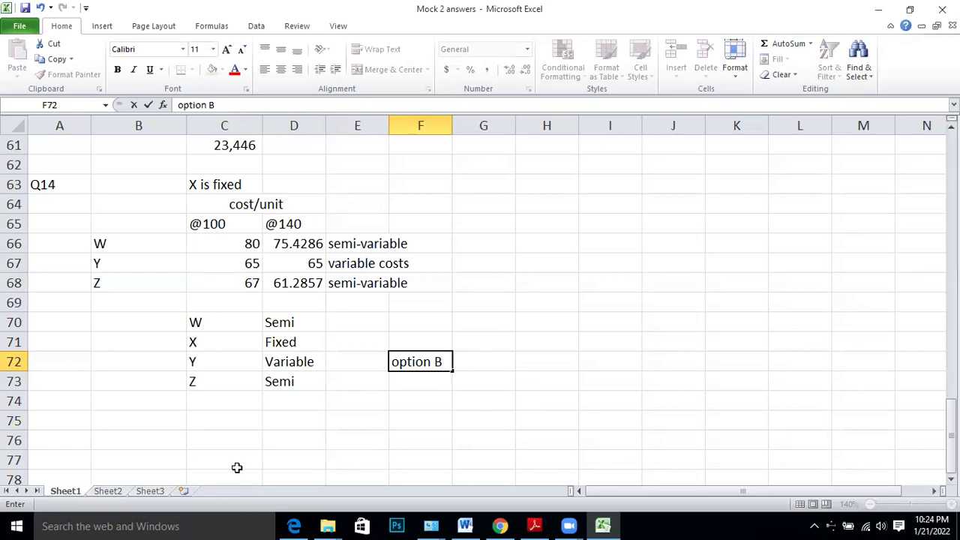
Highlight the question 14 answer in F72 with a yellow fill.
left_click(429, 415)
left_click(438, 361)
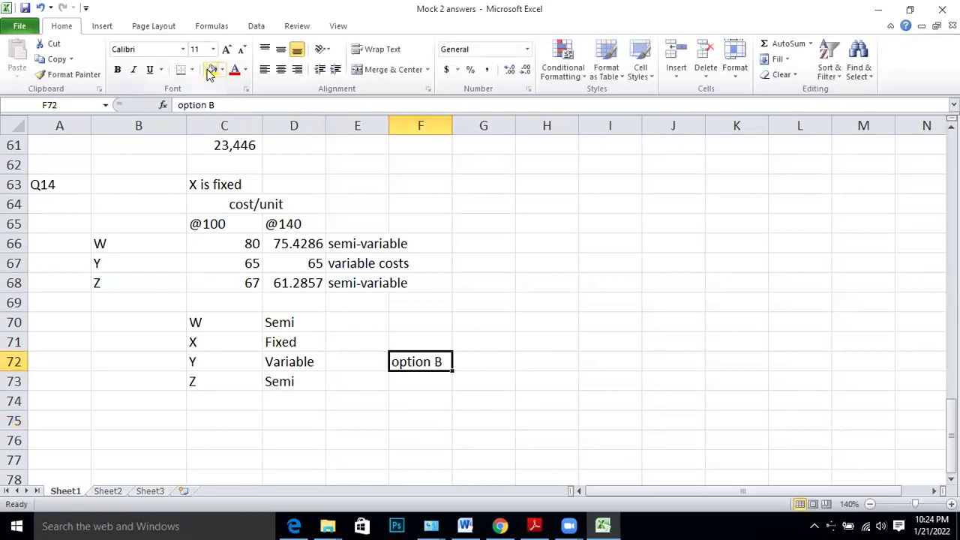
left_click(213, 69)
Start the next question's section with the label "Q15" in A76.
left_click(68, 433)
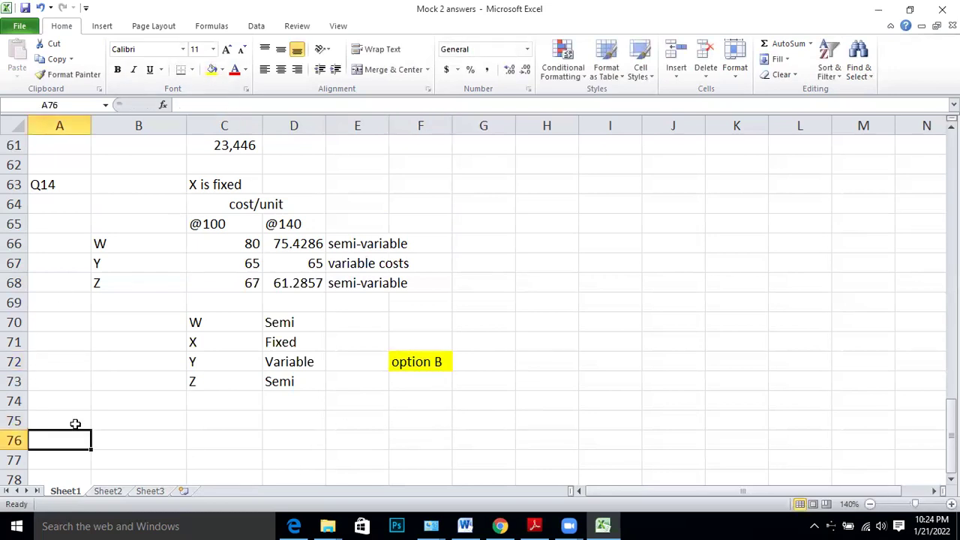
type("Q15")
key("Tab")
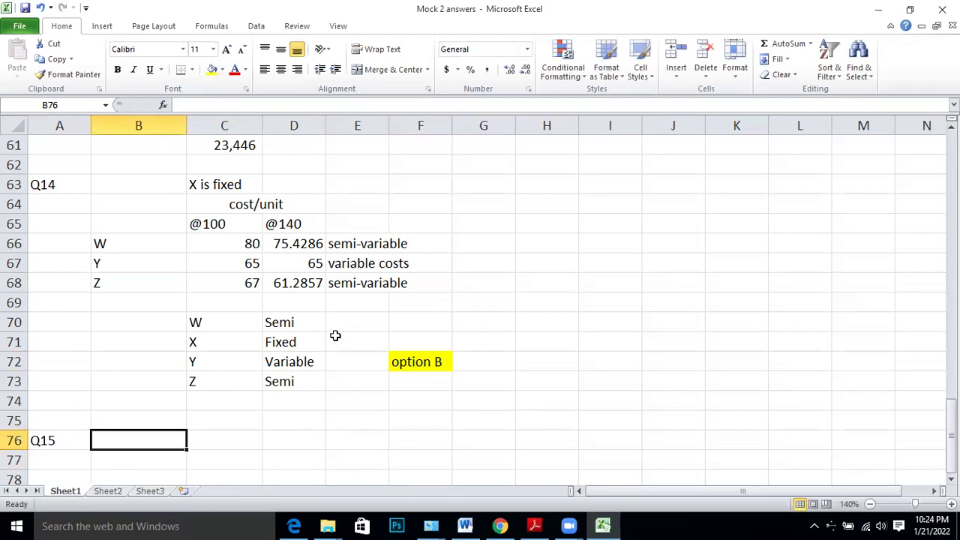
scroll(335, 335, "down", 5)
Switch to Chrome to check the question 14 answer in the answer key PDF, then return to the Excel workbook.
left_click(500, 526)
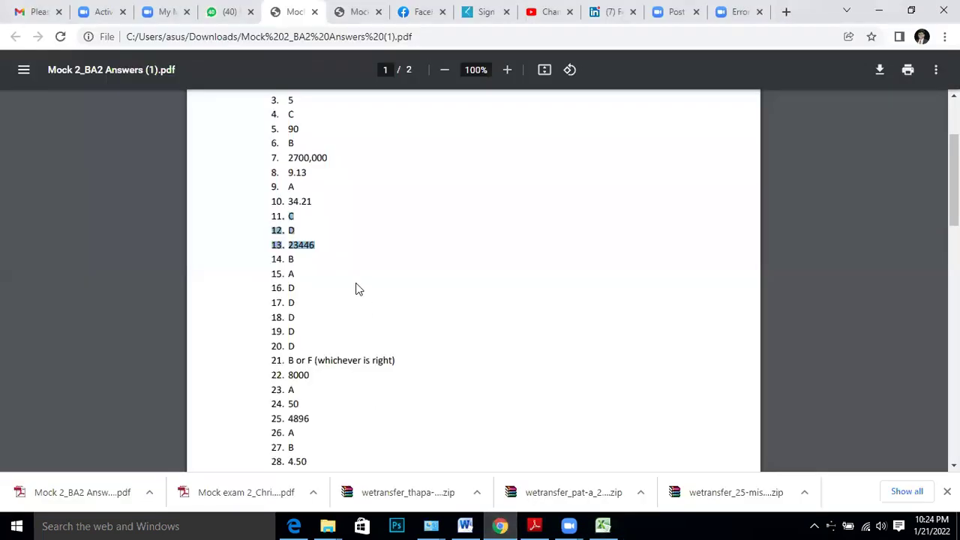
left_click(291, 261)
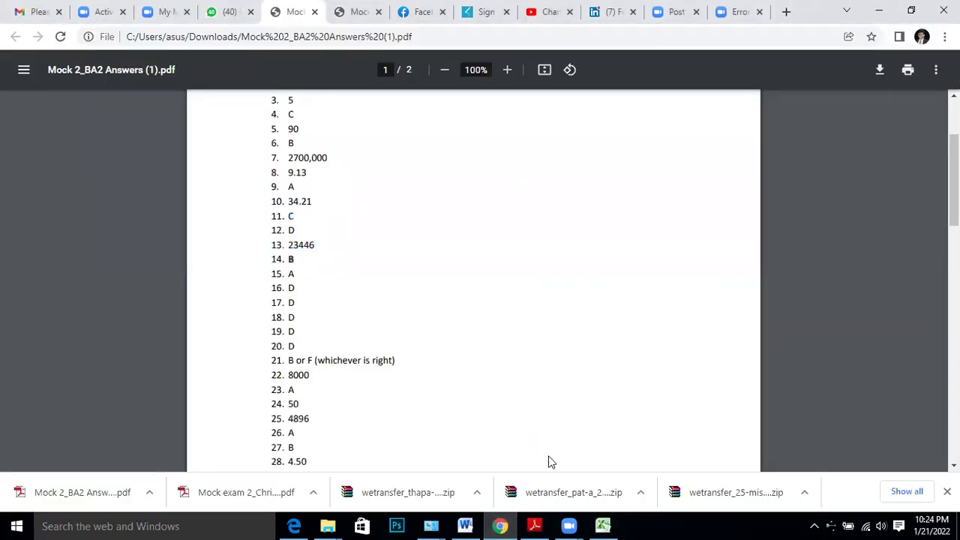
left_click(603, 526)
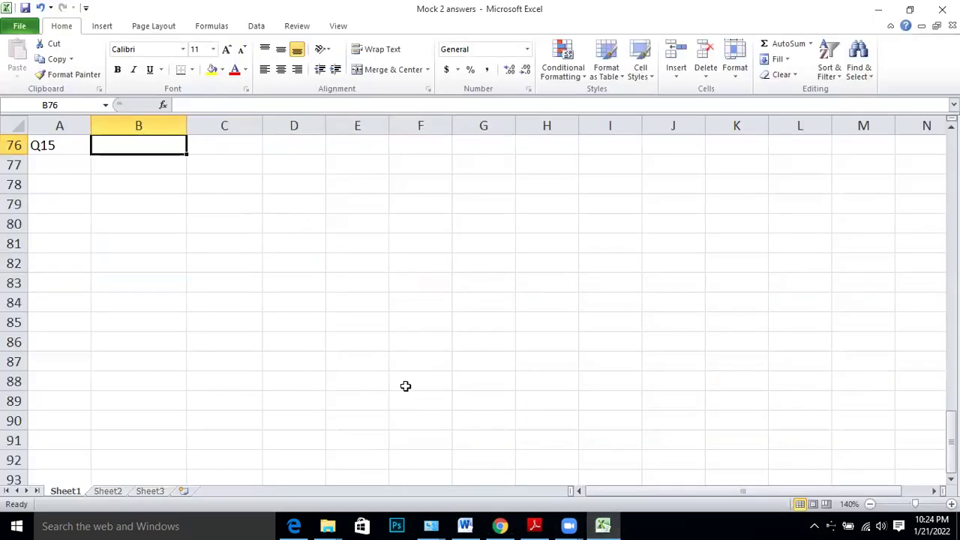
Switch to the mock exam PDF in Adobe Reader and select the text of answer a under question 15.
left_click(499, 526)
left_click(534, 525)
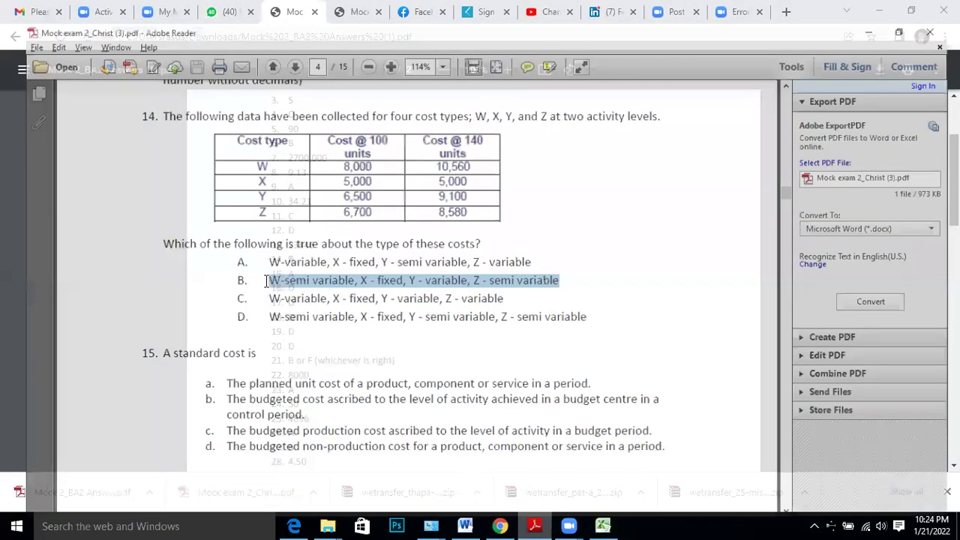
scroll(264, 278, "down", 2)
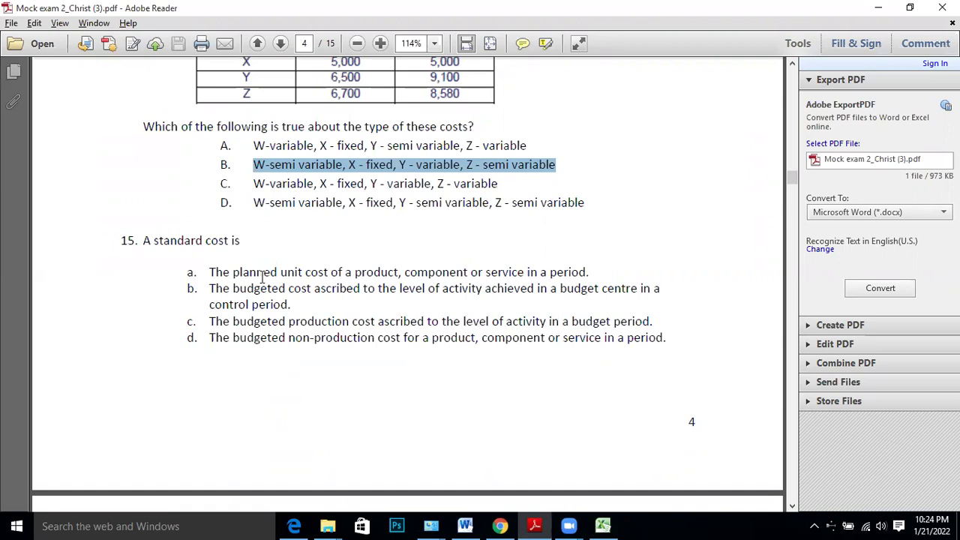
left_click_drag(592, 270, 206, 270)
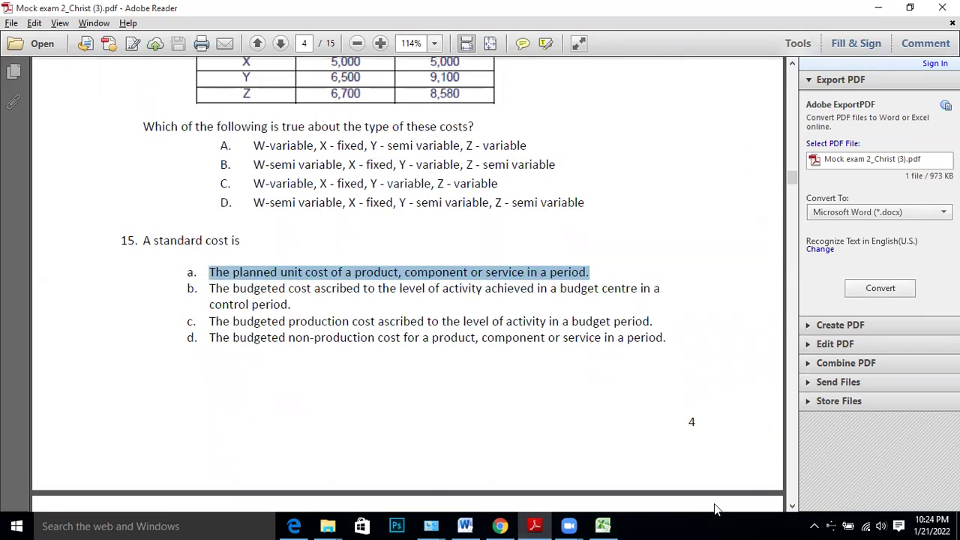
Return to the Excel workbook, record "Option A" in B76 and highlight it with a yellow fill.
left_click(602, 525)
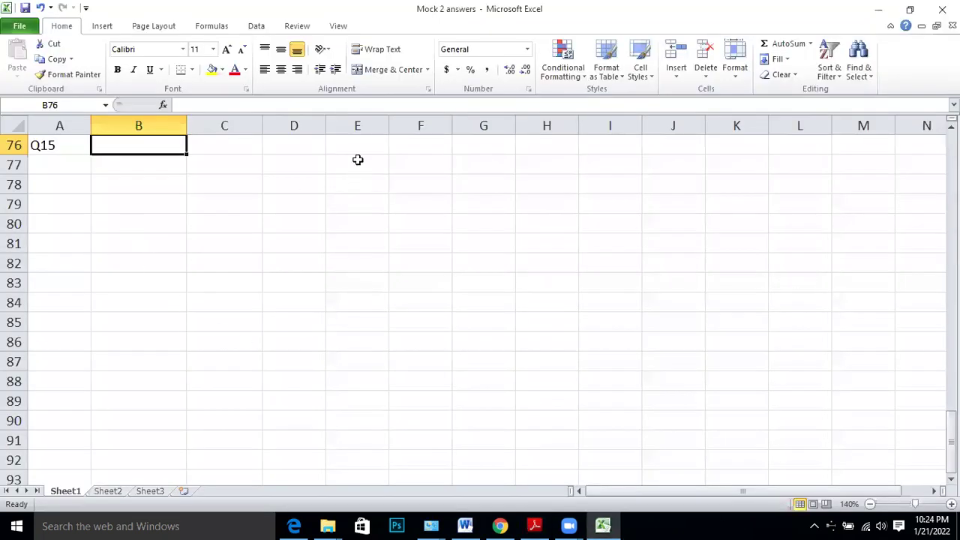
type("Option A")
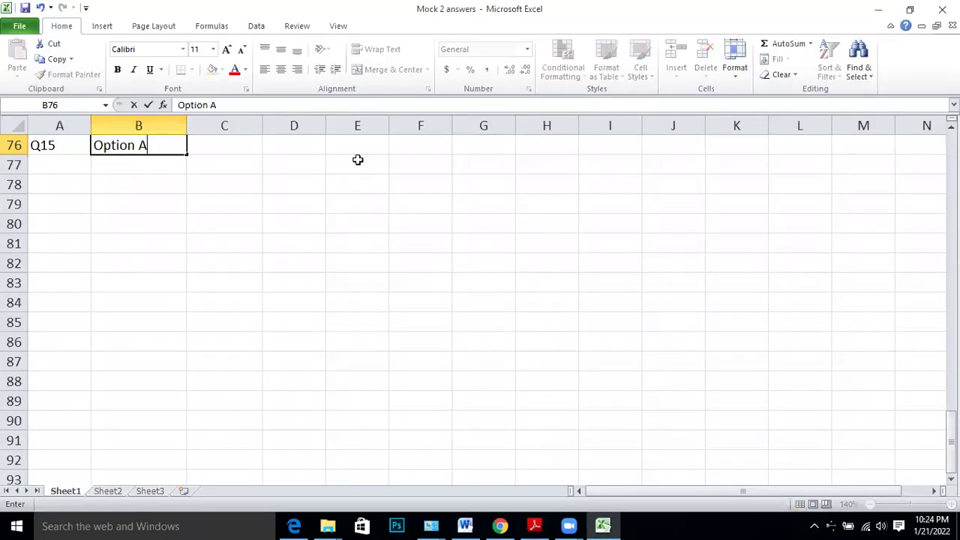
key("Return")
left_click(154, 143)
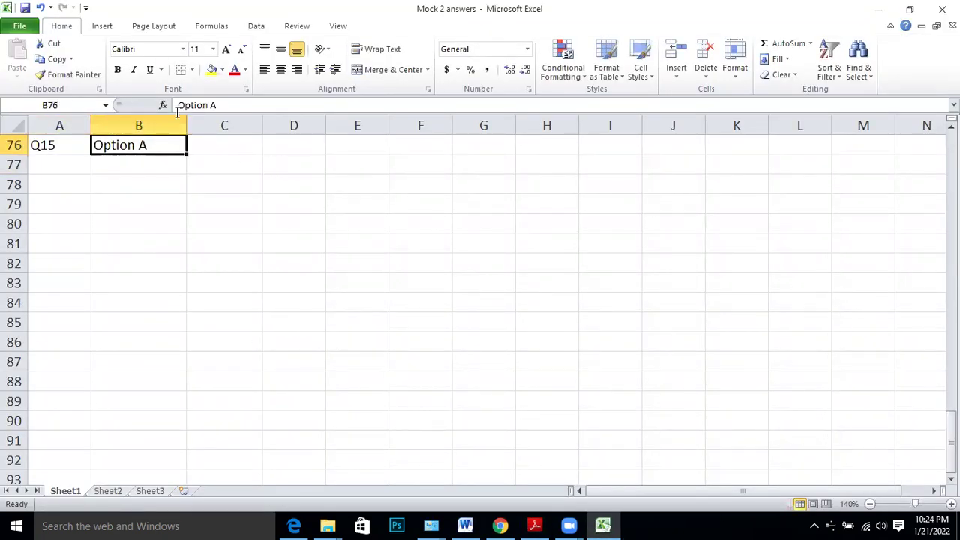
left_click(212, 69)
Start the next question's section with the label "Q16" in A78.
left_click(66, 183)
type("Q16")
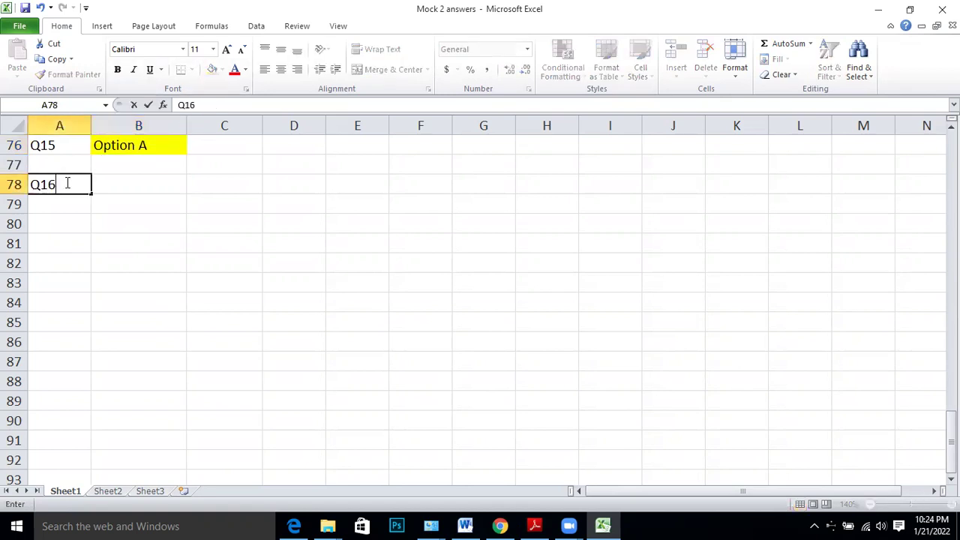
key("Tab")
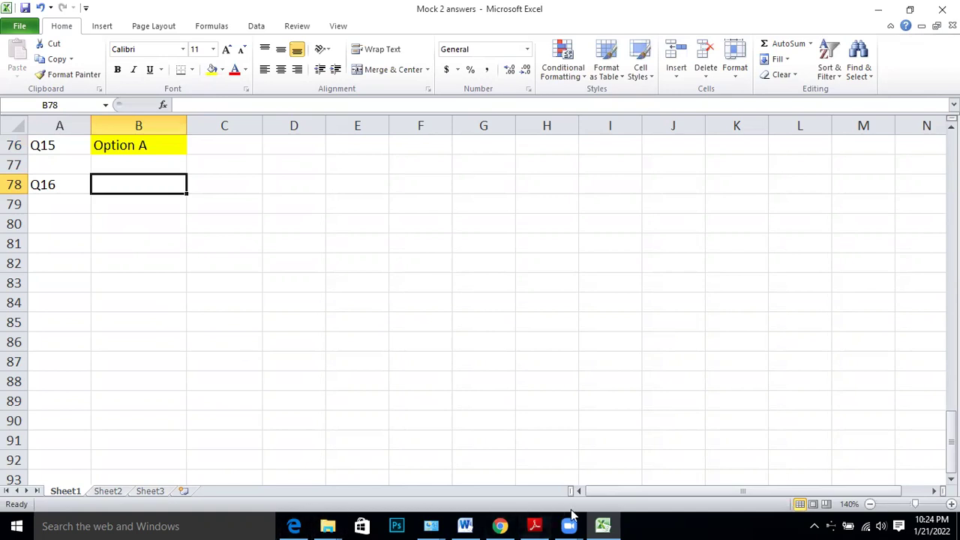
Read question 16 in the exam PDF, then enter "DMPV = (SP-AP)*AQ" in B78 of the workbook.
key("alt+Tab")
scroll(397, 394, "down", 10)
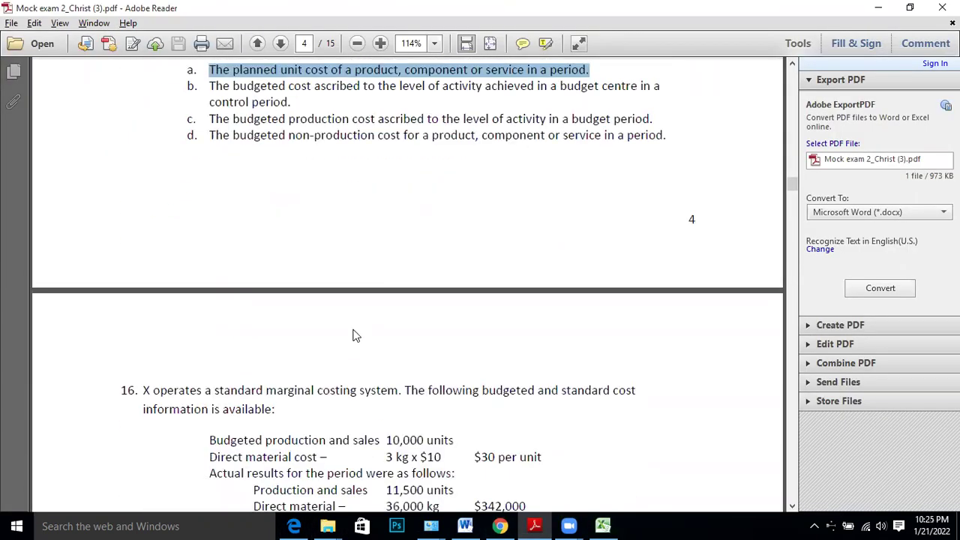
scroll(348, 317, "down", 2)
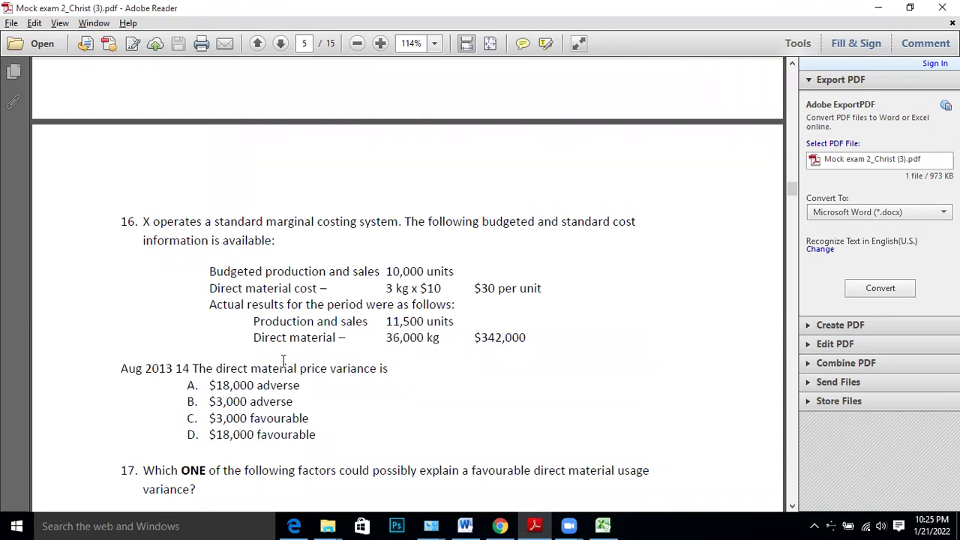
key("alt+Tab")
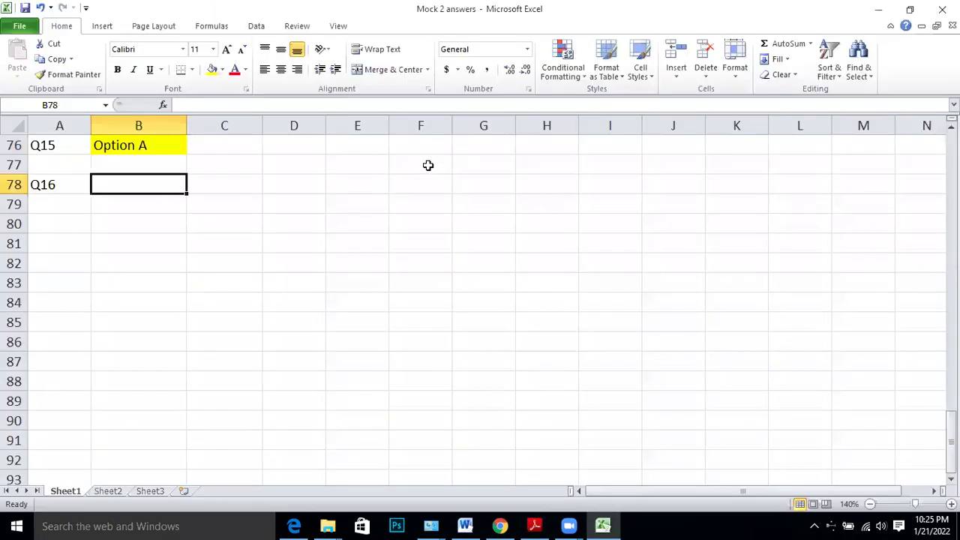
type("DMPV")
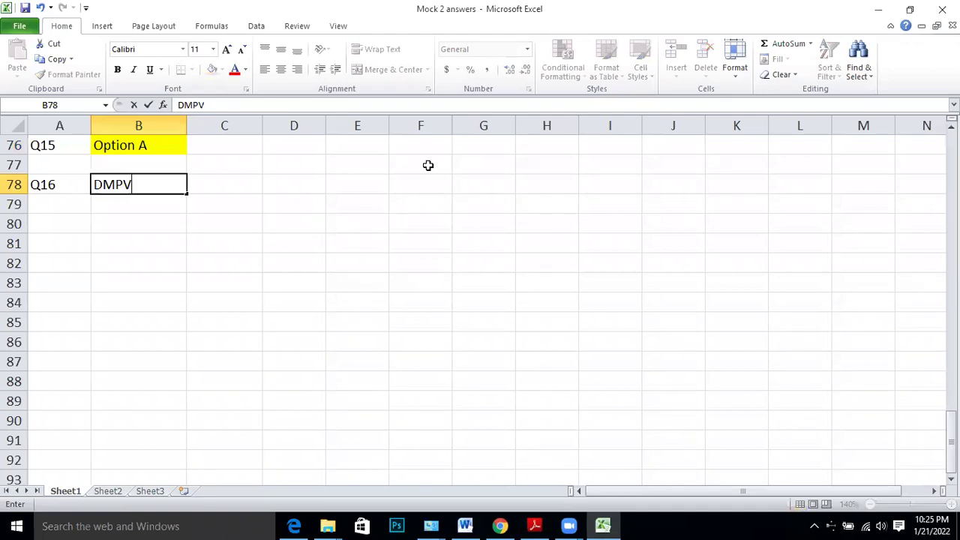
type(" = (SP-AP)")
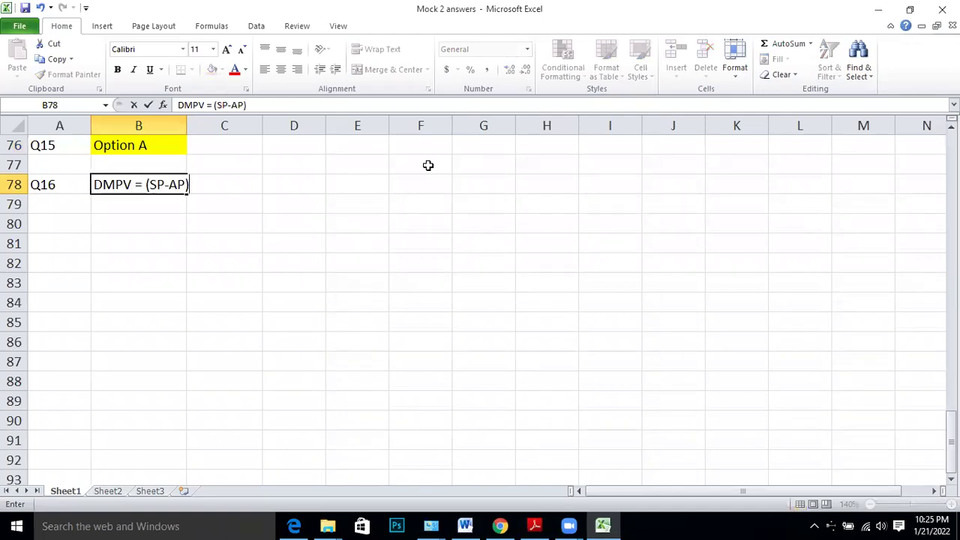
type("*AQ")
key("Return")
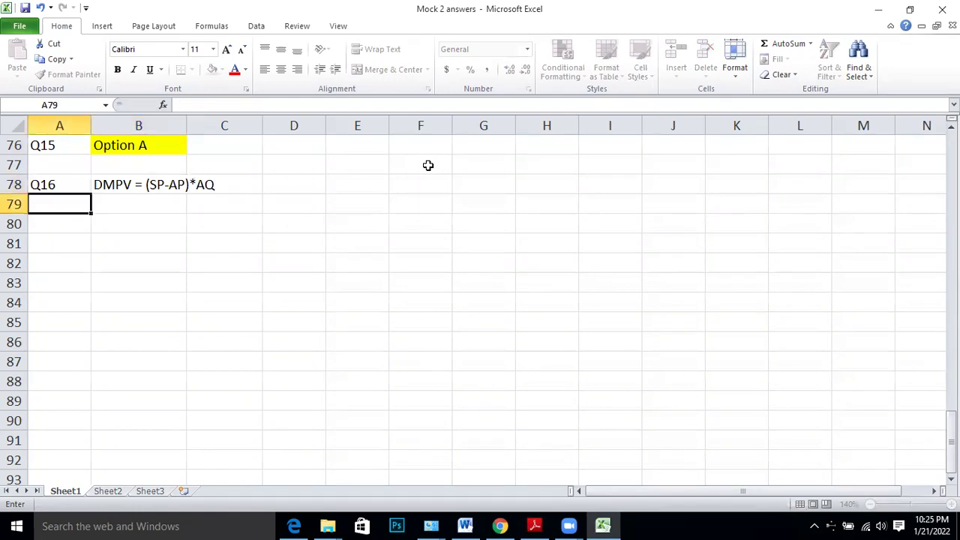
Enter the working =(10-342000/36000)*36000 as plain text in C79, using the figures from question 16 in the PDF.
key("Right")
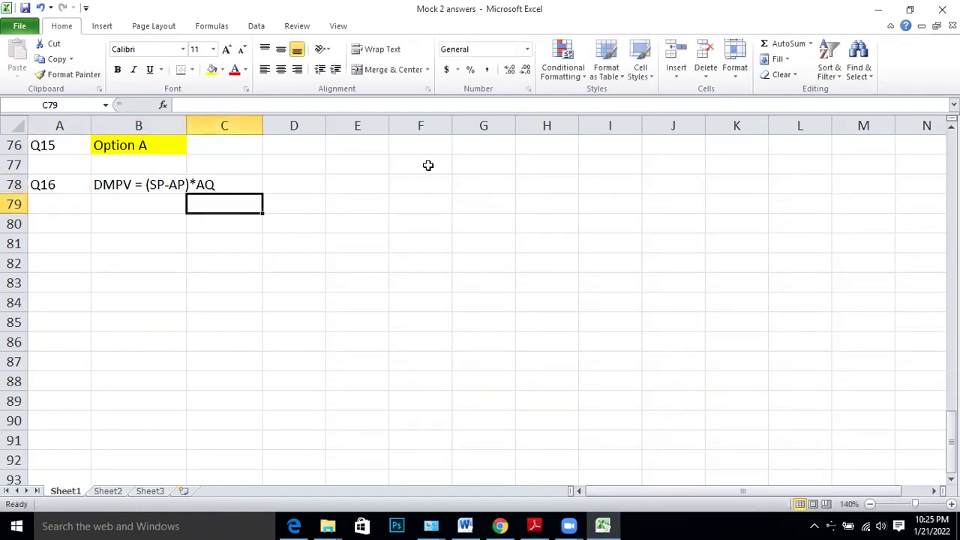
type("'")
key("alt+Tab")
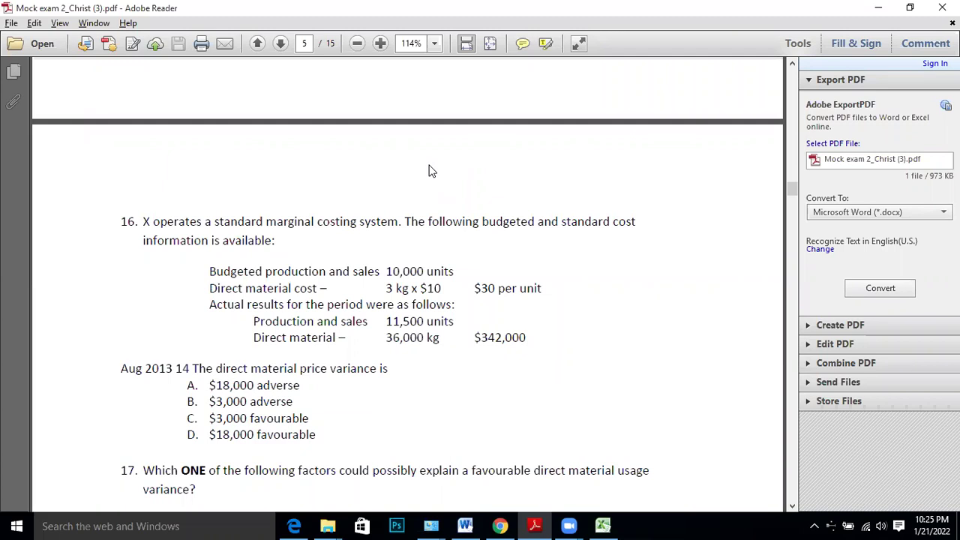
key("alt+Tab")
type("10-342000")
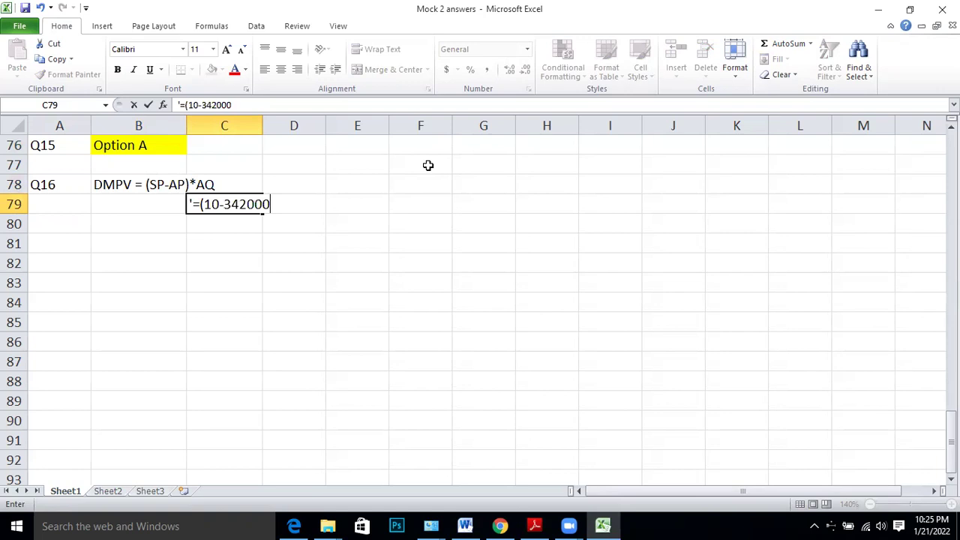
type("/36000")
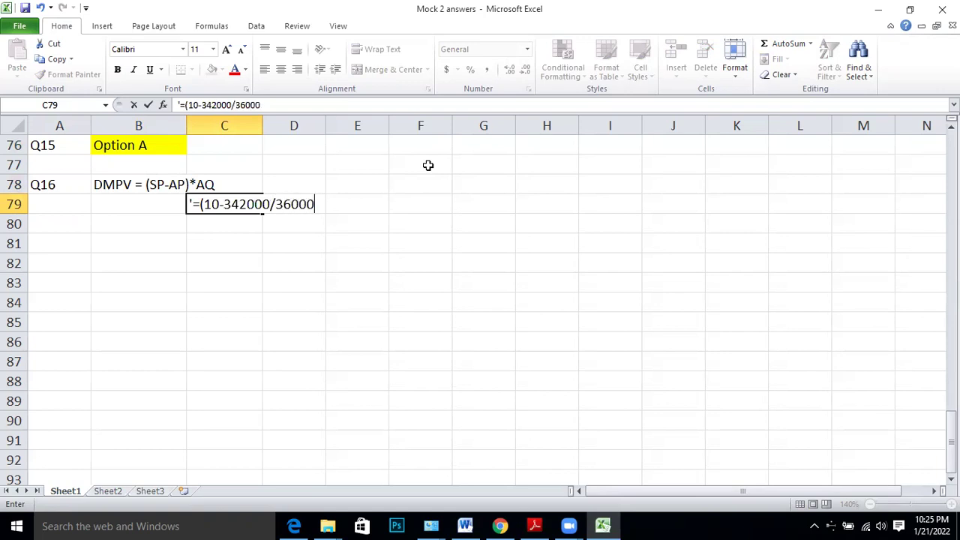
type(")*36000")
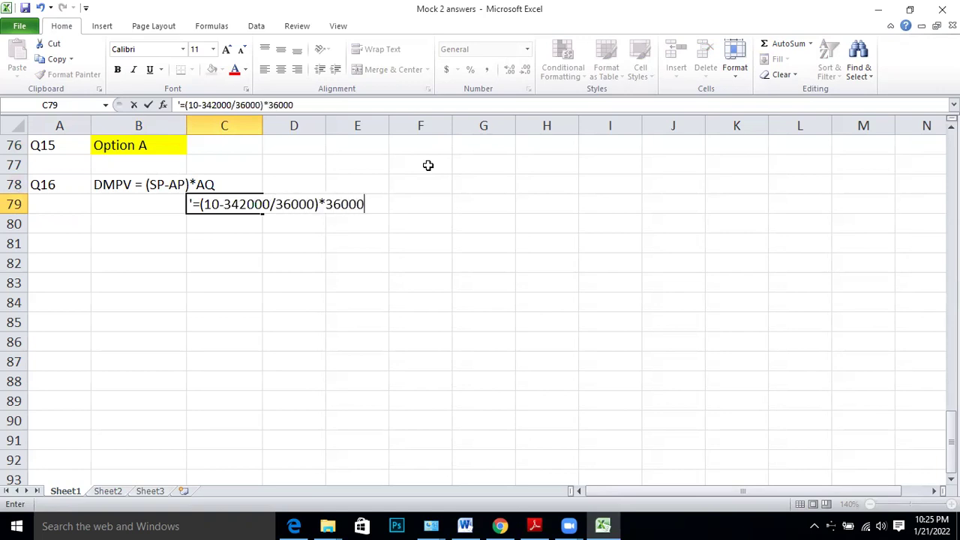
key("Return")
key("Right")
key("Right")
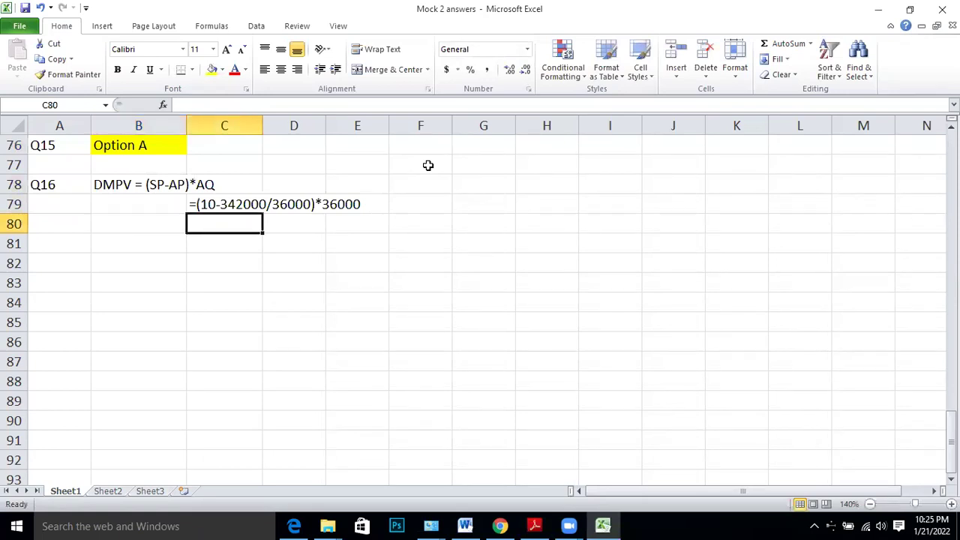
Reuse the working from C79 as the live formula =(10-342000/36000)*36000 in C80, and enter "F" in D80.
left_click(229, 204)
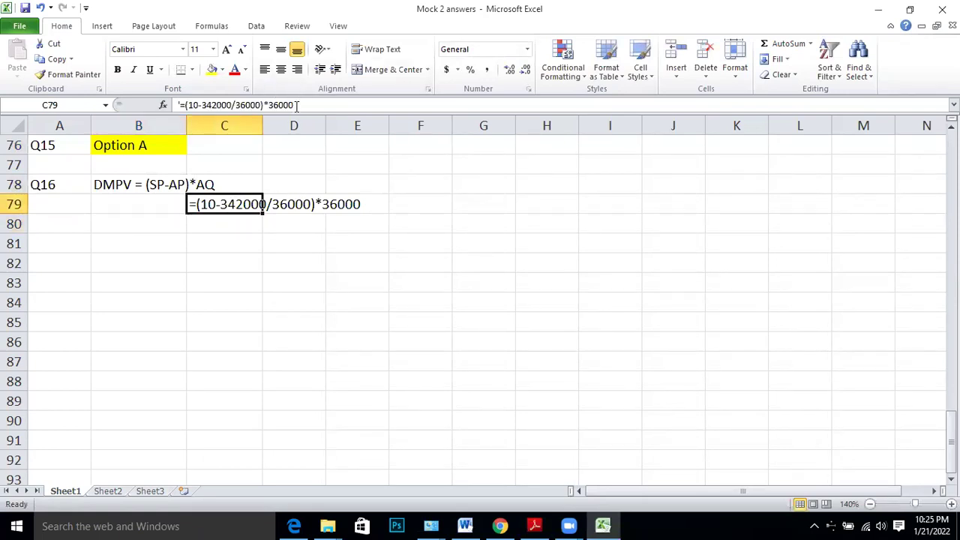
left_click_drag(300, 105, 182, 107)
left_click(182, 109)
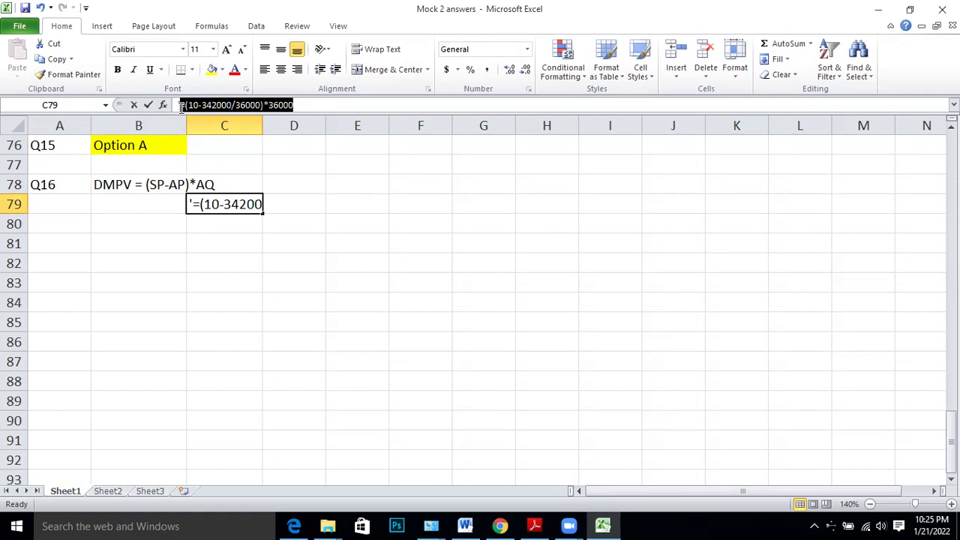
key("BackSpace")
key("Return")
type("=(10-342000/36000)*36000")
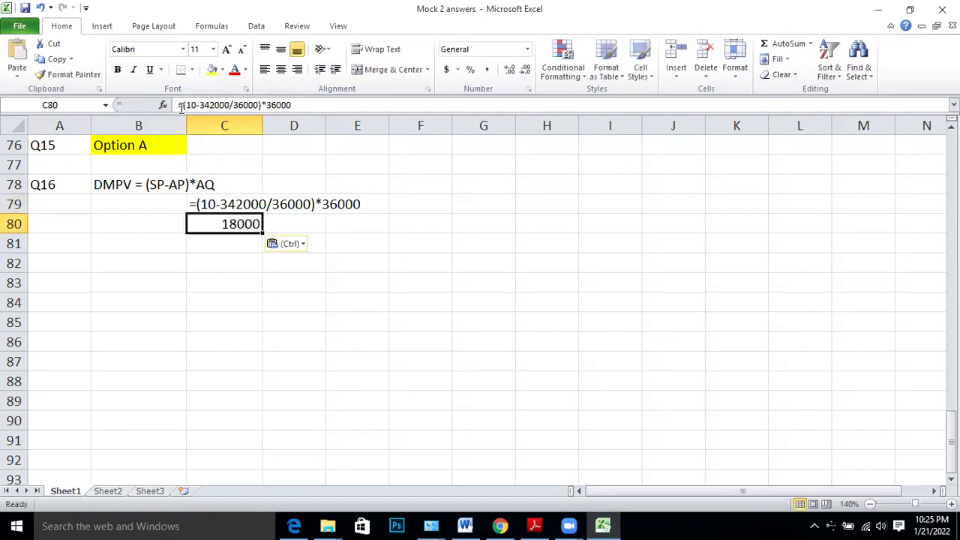
left_click(277, 221)
type("F")
key("Return")
Check the question 16 options in the PDF, then record "Op D" in C81 with a yellow fill.
key("alt+Tab")
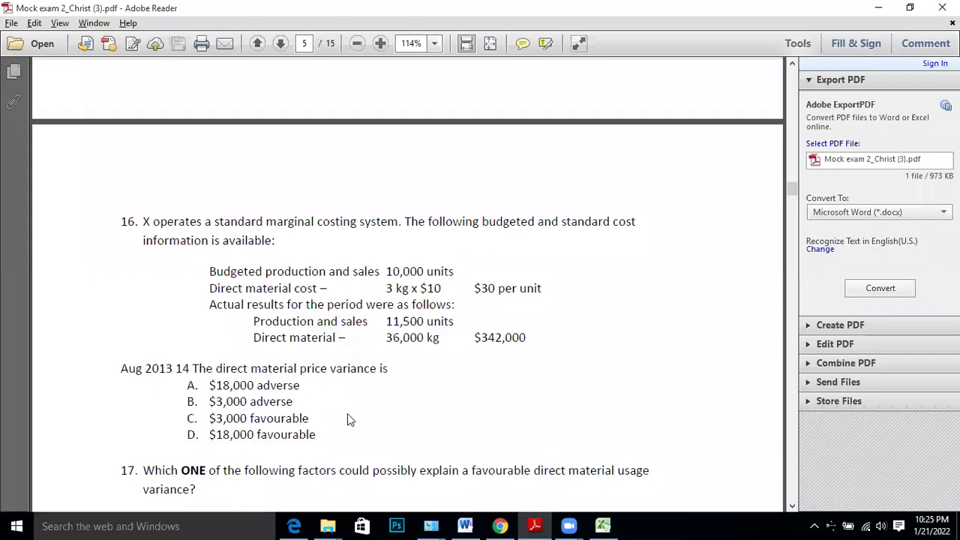
key("alt+Tab")
left_click(236, 244)
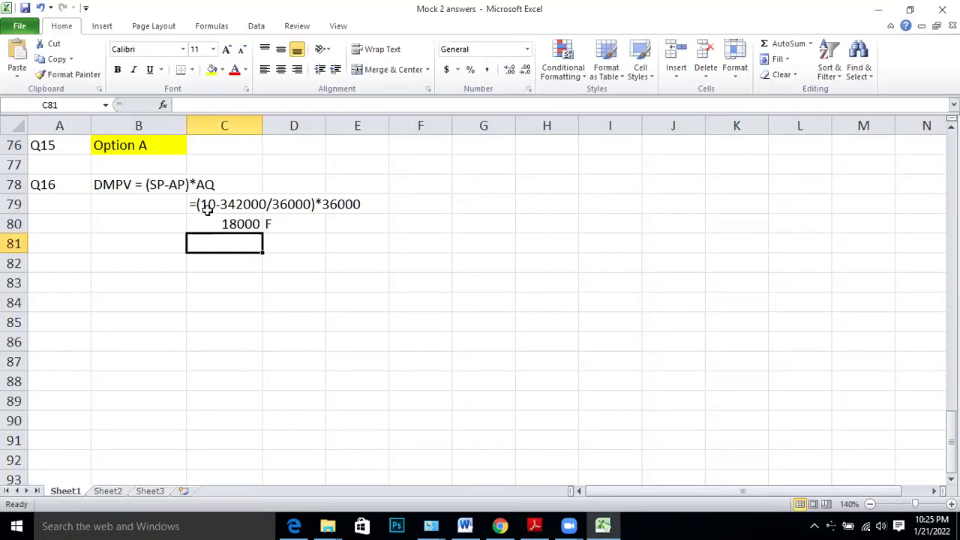
type("Op D")
key("Return")
left_click(230, 250)
left_click(212, 69)
Start the next question's section with the label "Q17" in A82.
left_click(71, 264)
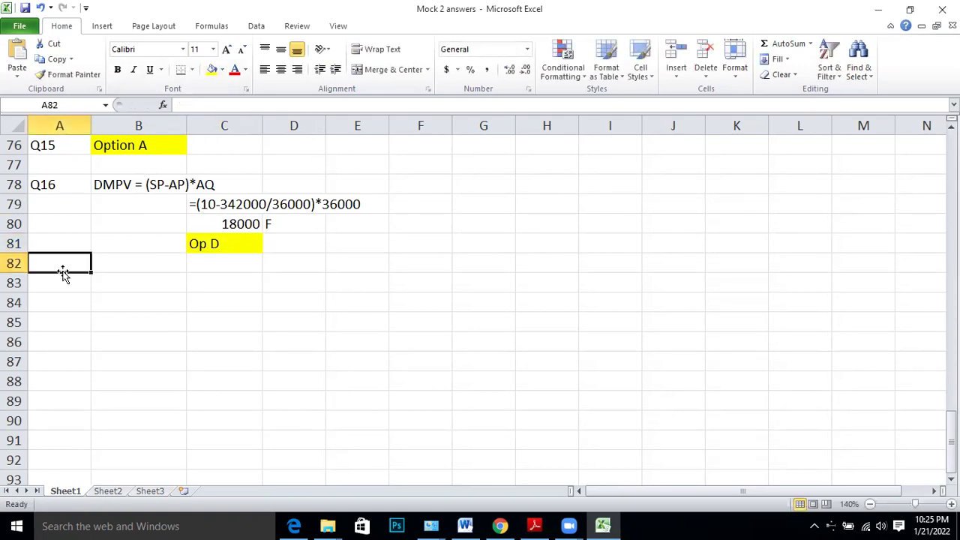
type("Q17")
key("Tab")
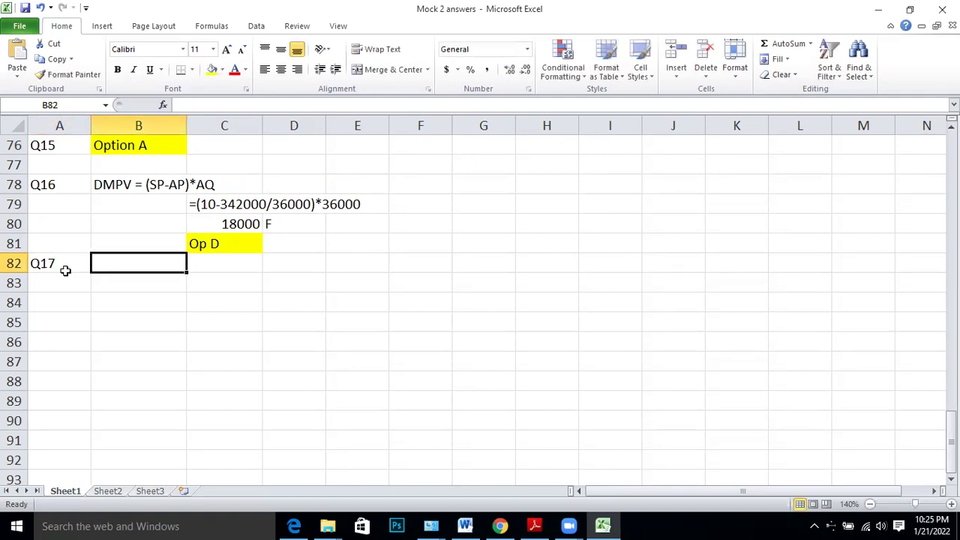
Switch to the exam PDF, read question 17 and select the words "could possibly" in it.
key("alt+Tab")
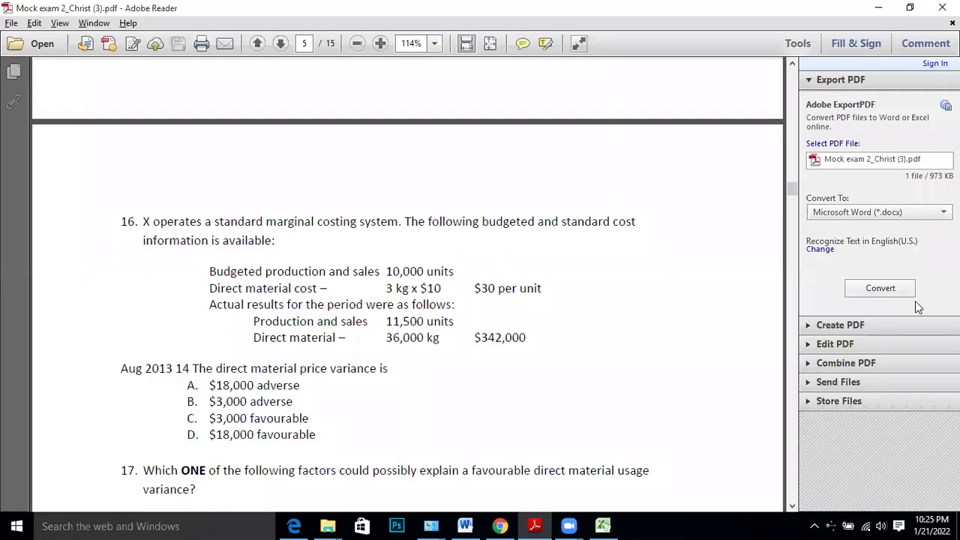
scroll(358, 360, "down", 5)
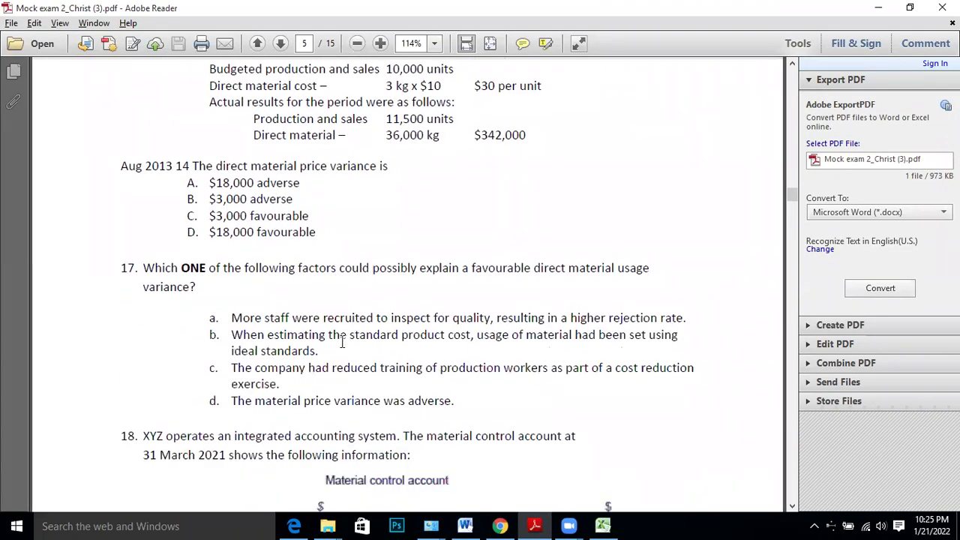
scroll(460, 296, "down", 1)
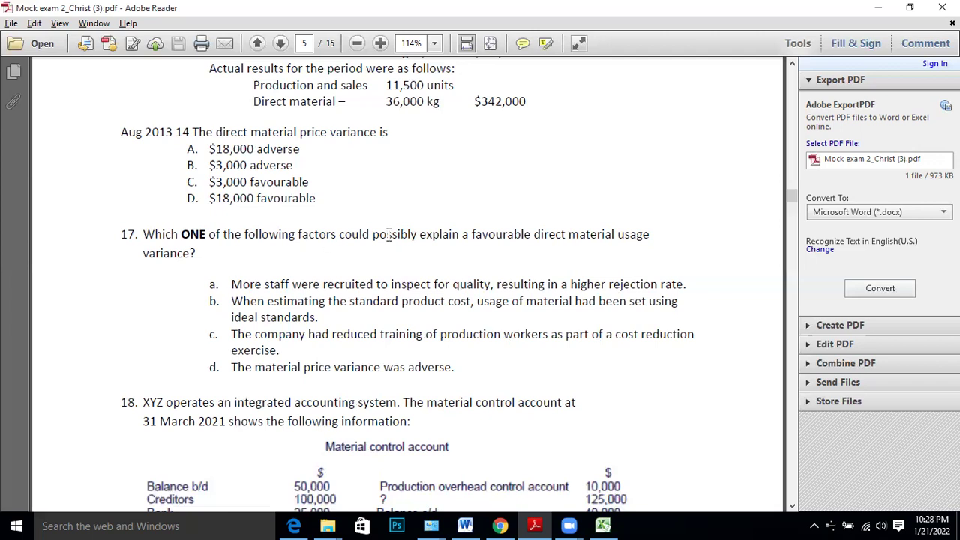
left_click_drag(417, 236, 339, 236)
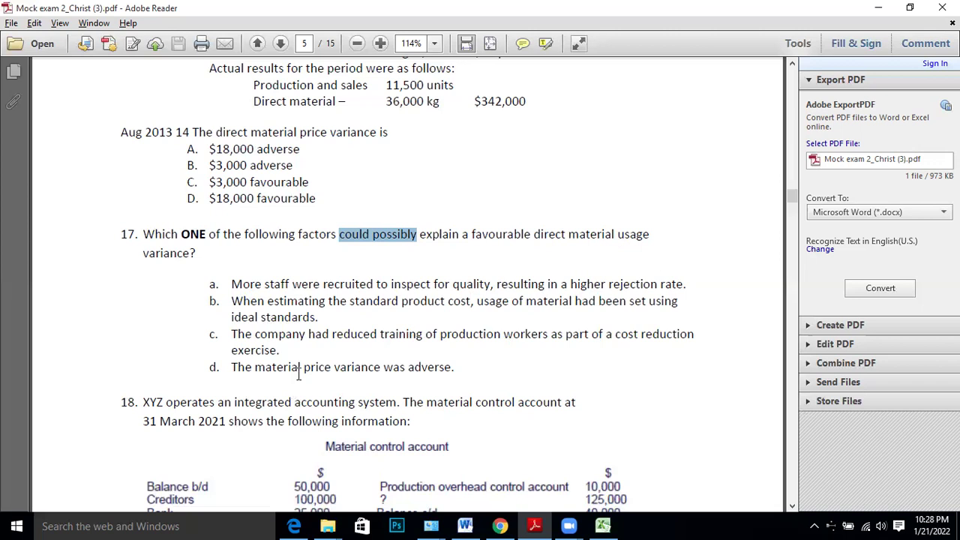
Return to the workbook, record "Op D" in B82 as the question 17 answer and fill it yellow.
left_click(603, 526)
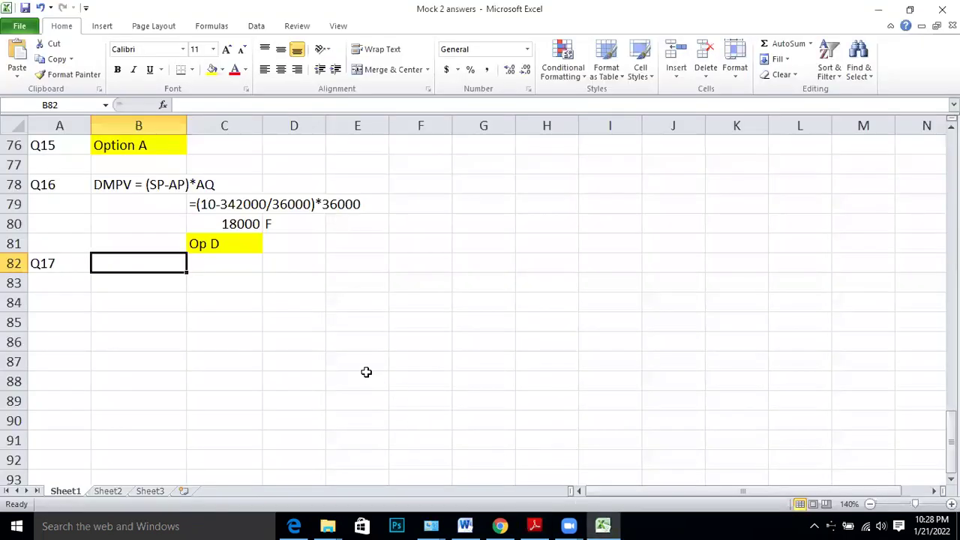
type("Op D")
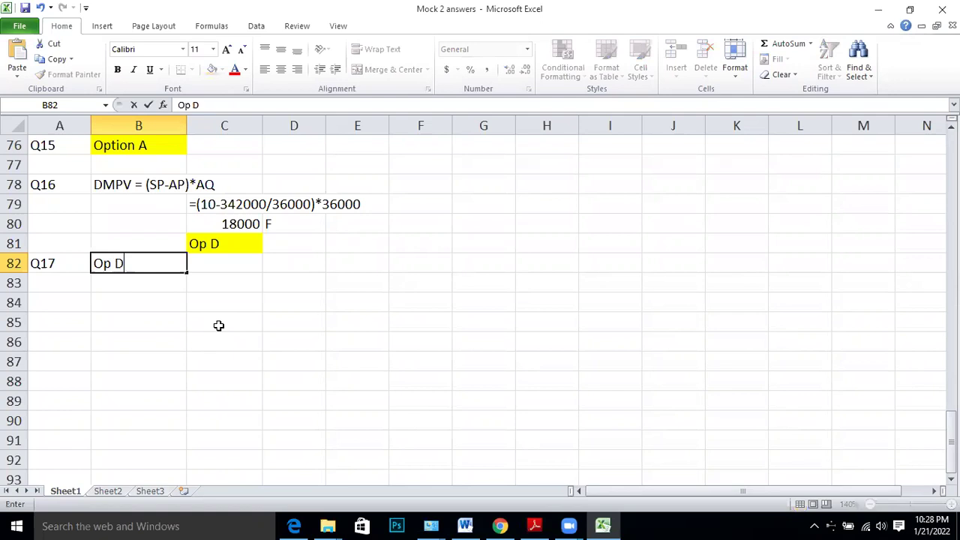
key("Return")
left_click(136, 262)
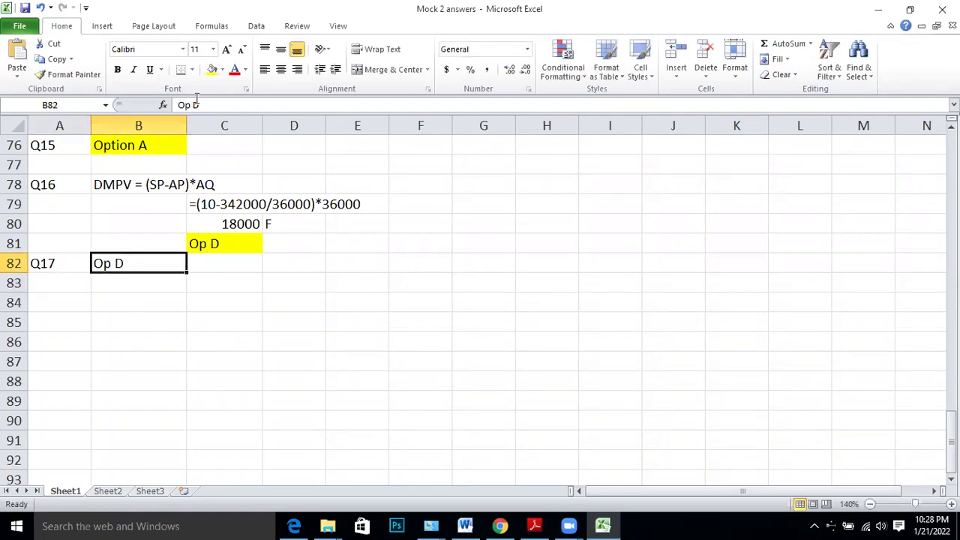
left_click(212, 69)
left_click(40, 300)
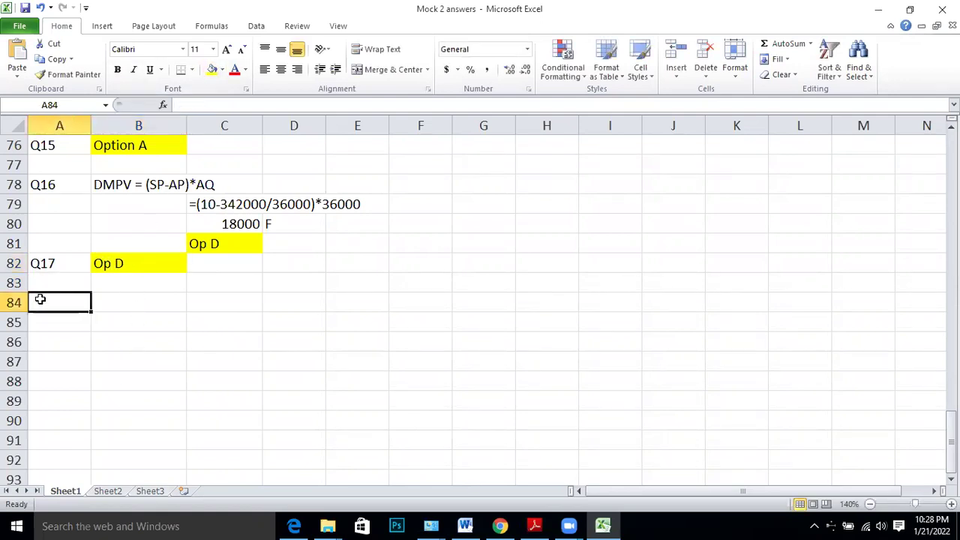
Label A84 "Q18", then switch to the exam PDF and read question 18's material control account and answer options, selecting option D.
type("Q18")
key("Tab")
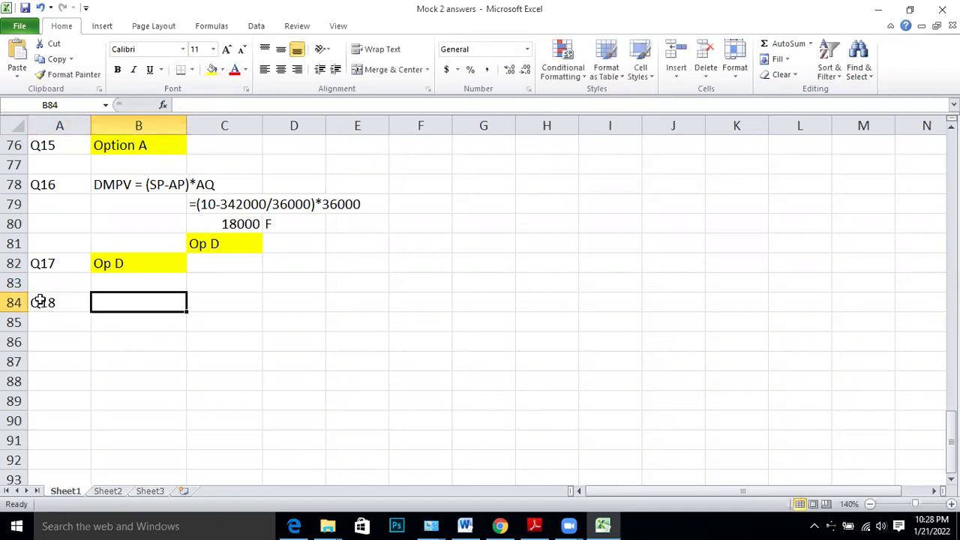
key("alt+Tab")
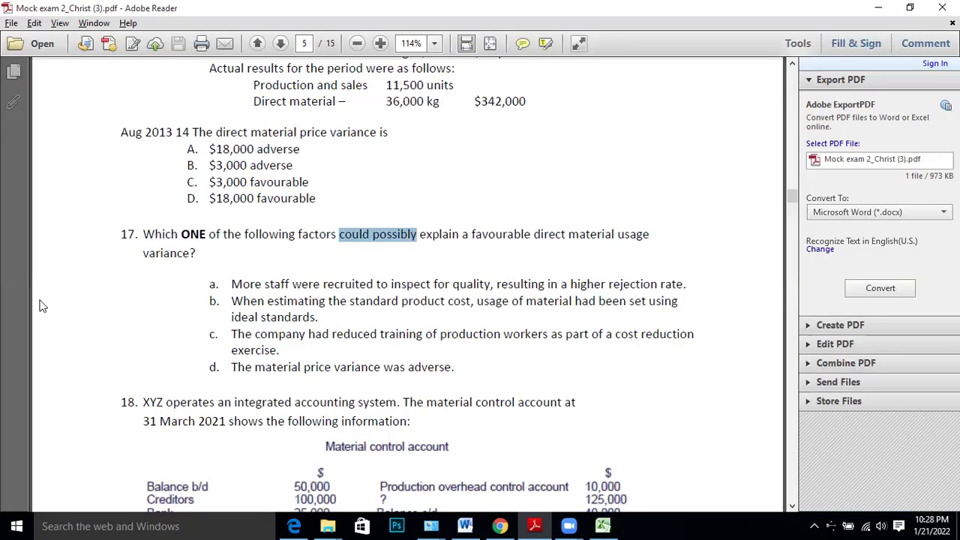
scroll(312, 388, "down", 3)
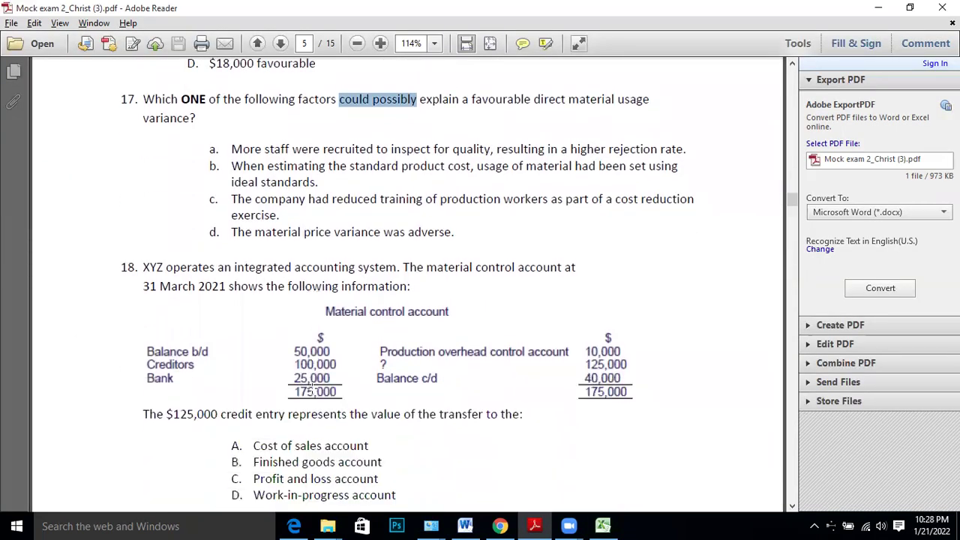
scroll(312, 388, "down", 2)
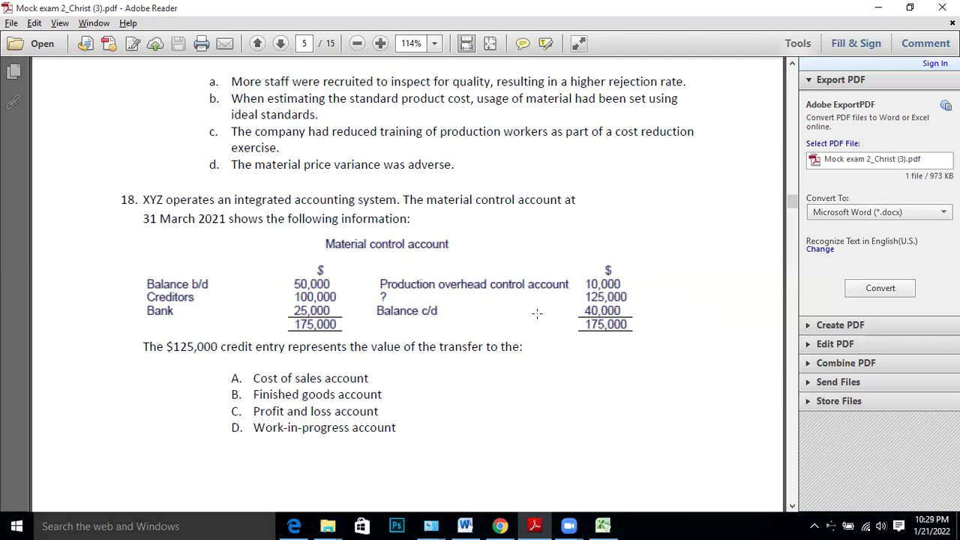
left_click(515, 299)
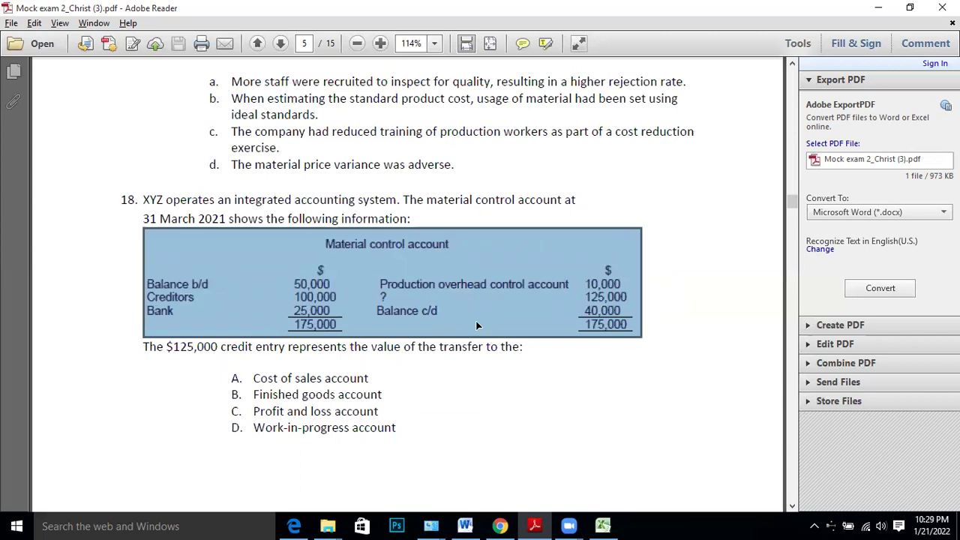
left_click(464, 361)
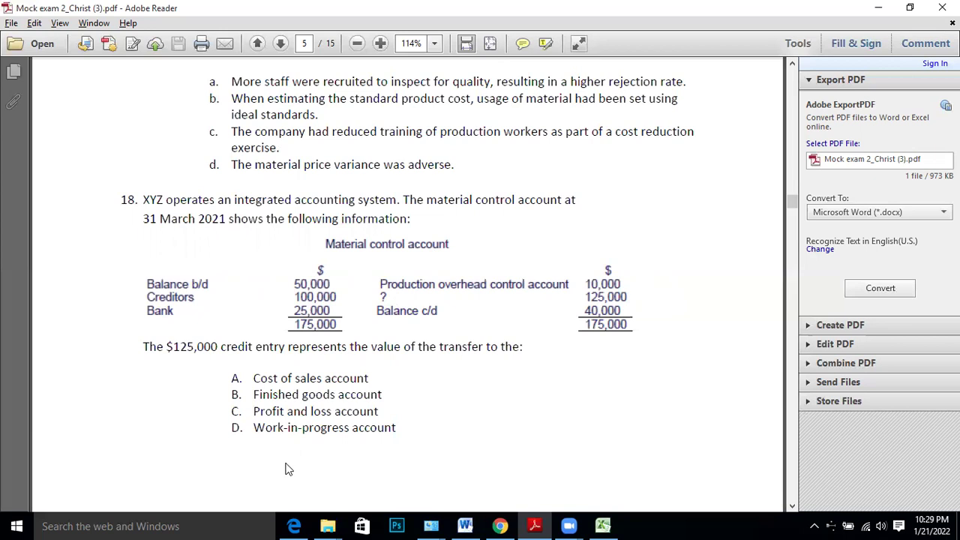
left_click_drag(229, 425, 443, 437)
left_click(437, 442)
Return to the workbook, record "Op D" in B84 as the question 18 answer and copy B82's yellow formatting onto it.
key("alt+Tab")
type("Op mD")
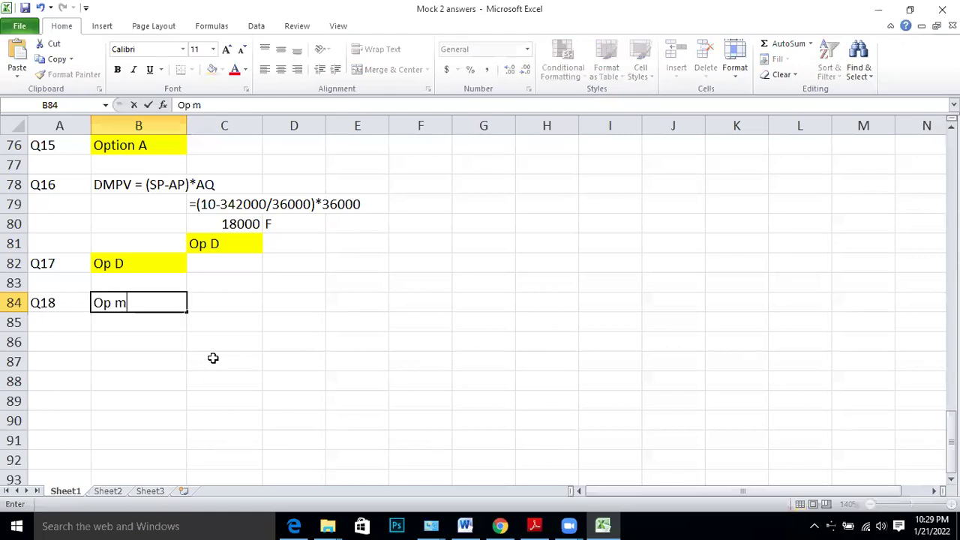
key("BackSpace")
key("BackSpace")
type("D")
key("Return")
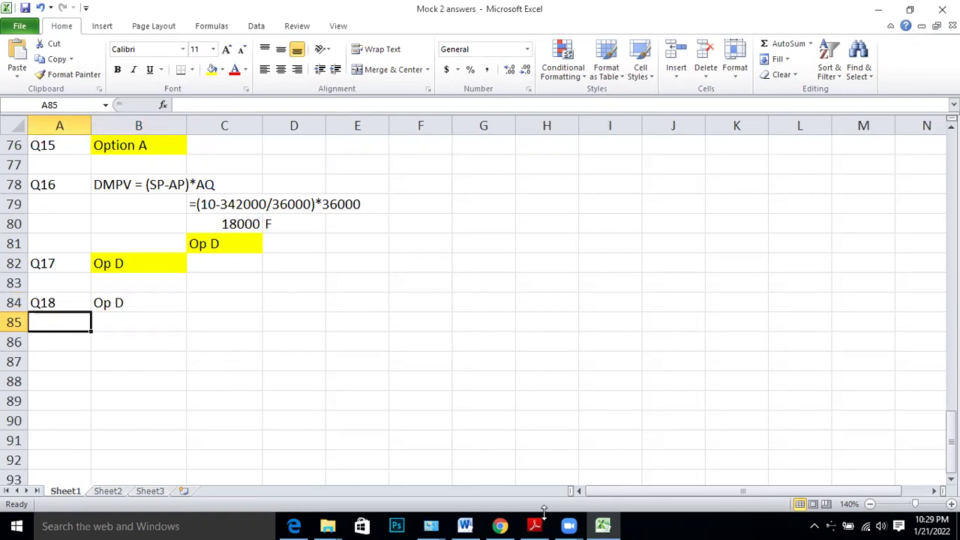
left_click(128, 263)
left_click(67, 74)
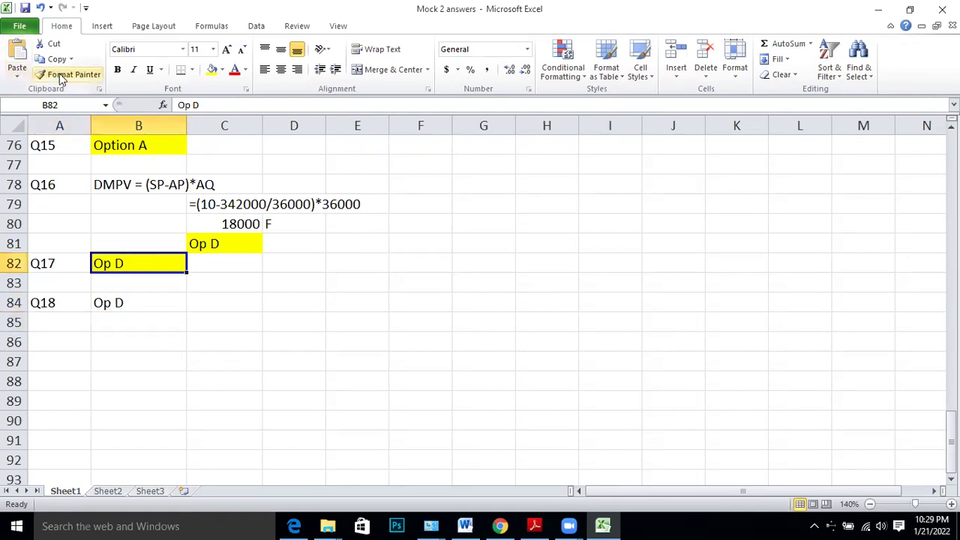
left_click(148, 300)
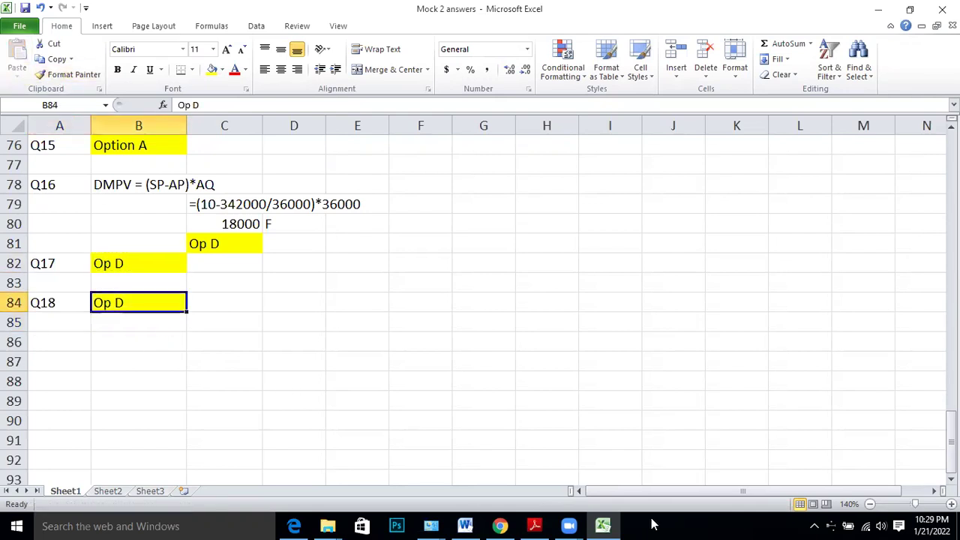
Check the answer key PDF in Chrome, then return to the workbook and label A86 "Q19".
left_click(500, 526)
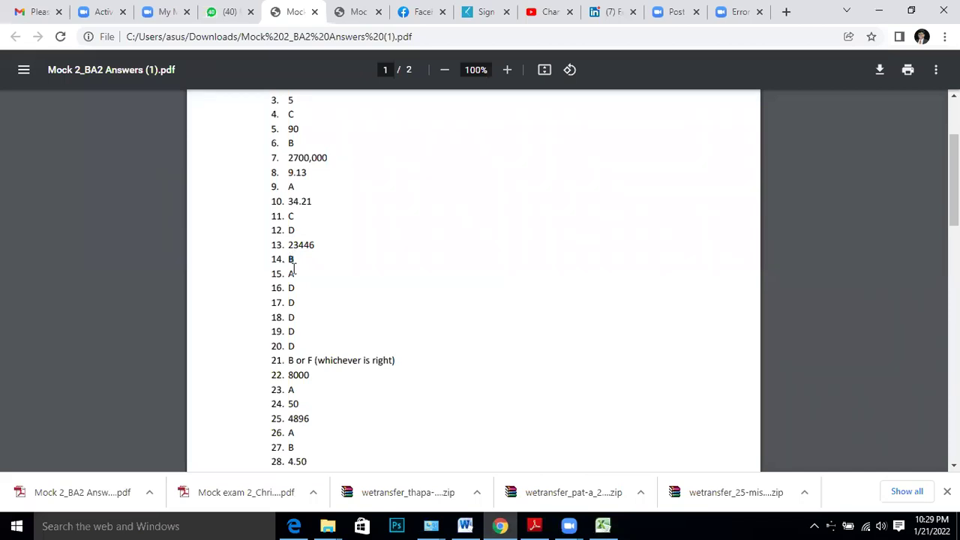
left_click_drag(297, 349, 288, 332)
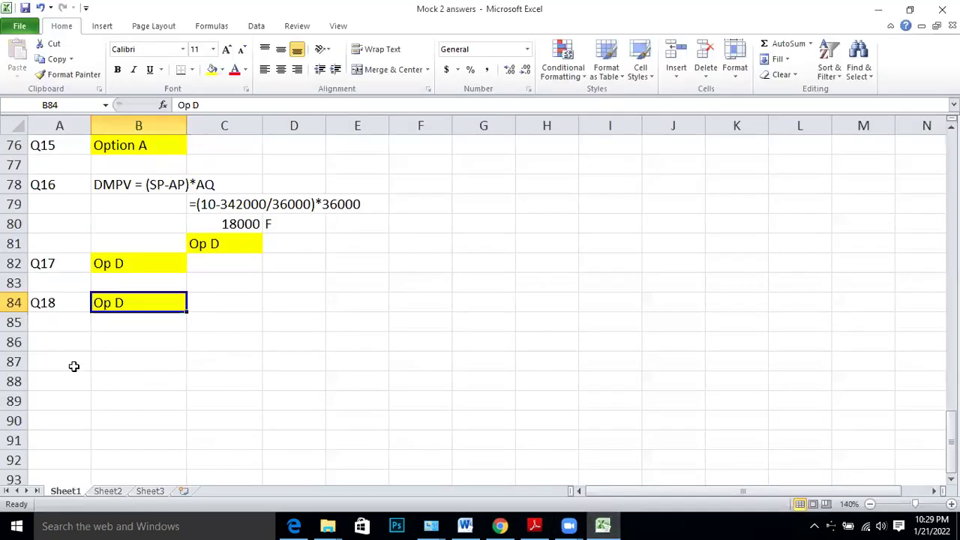
left_click(72, 342)
type("Q19")
key("Tab")
Switch to the exam PDF, read question 19 on closing off the production overhead account and select the text of option D.
key("alt+Tab")
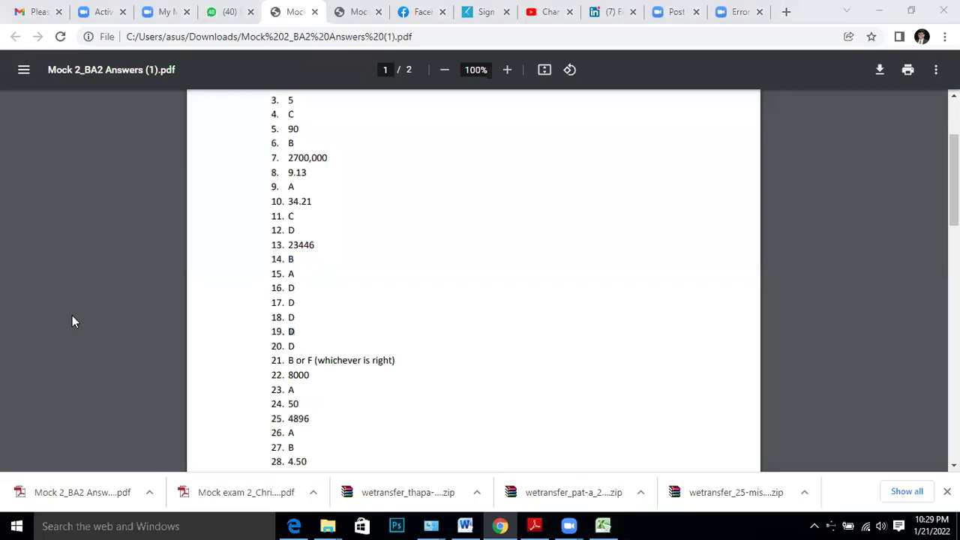
key("alt+Tab+Tab")
scroll(316, 287, "down", 5)
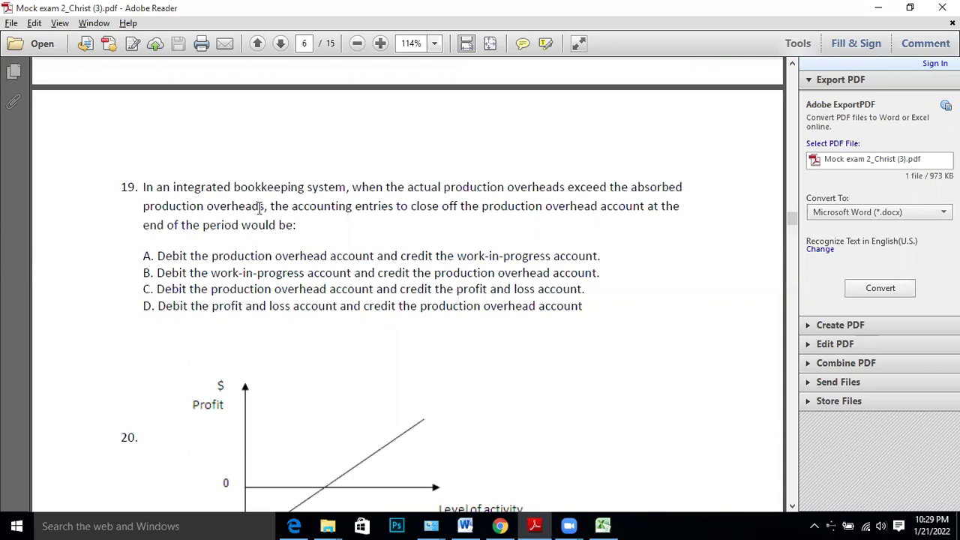
left_click_drag(299, 225, 145, 188)
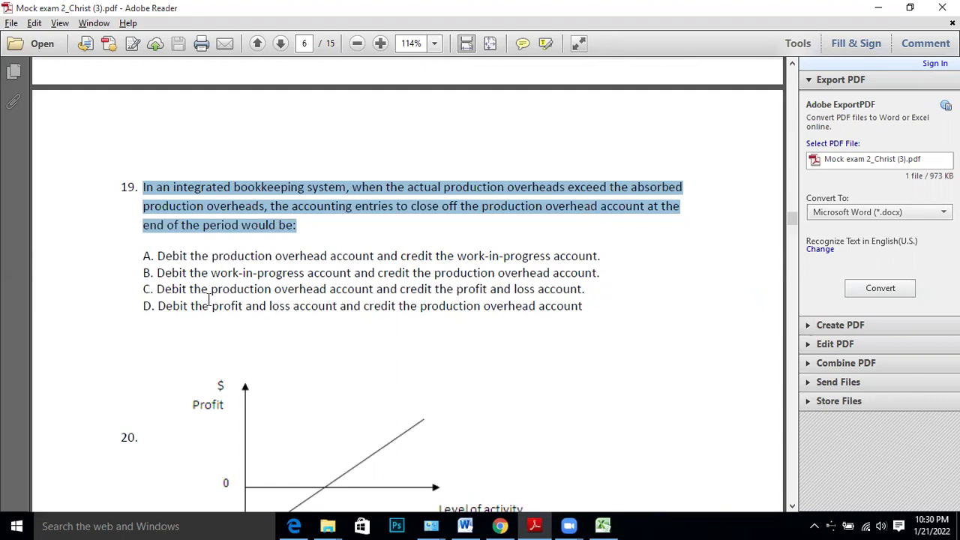
left_click(164, 307)
left_click_drag(164, 307, 572, 328)
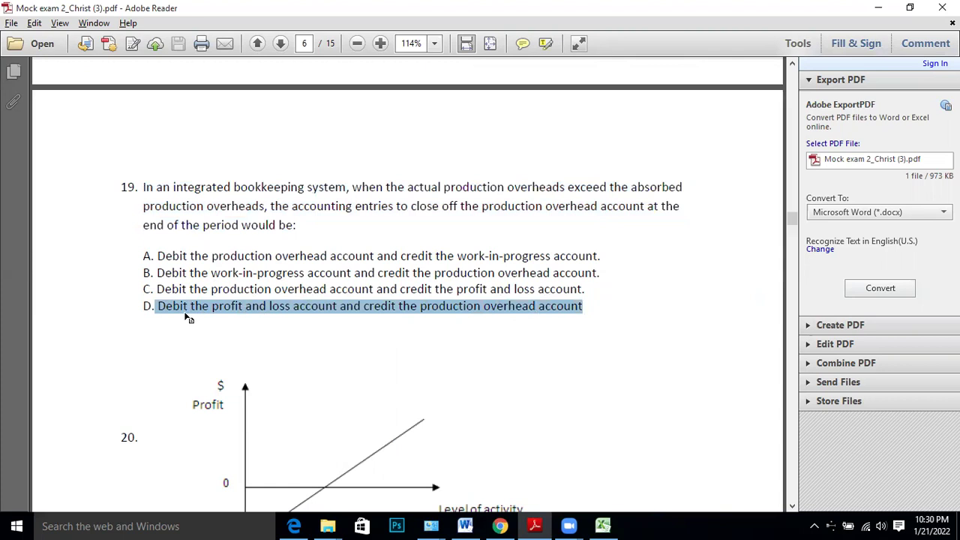
Return to the workbook, record "Op D" in B86 for question 19 and label A88 "Q20".
left_click(604, 526)
type("Op D")
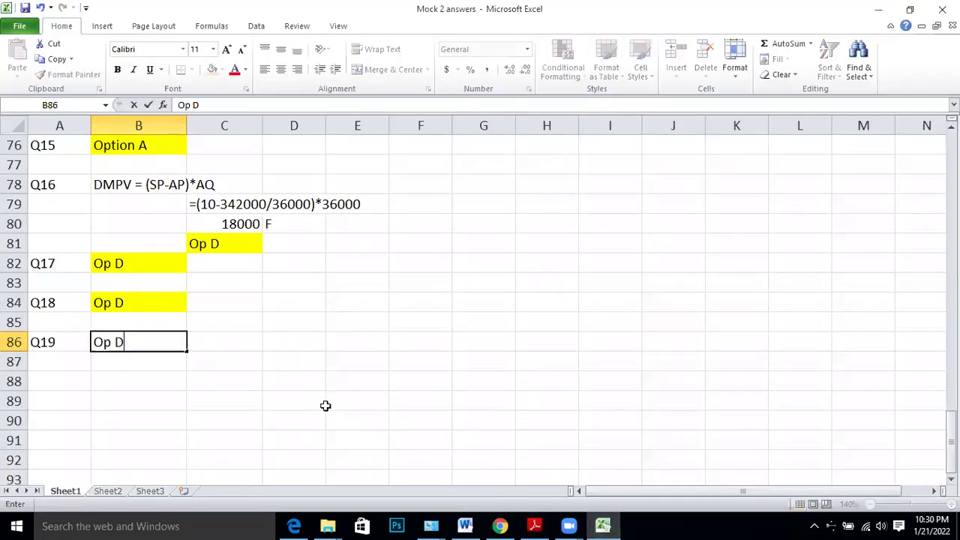
key("Return")
key("Down")
type("Q20")
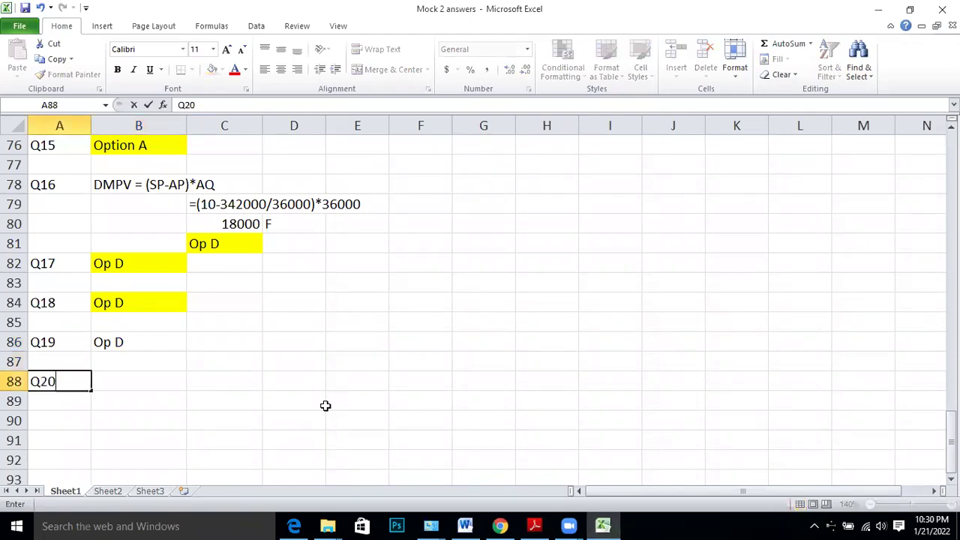
key("Tab")
Switch to the exam PDF, read question 20 and mark point K on the profit graph.
key("alt+Tab")
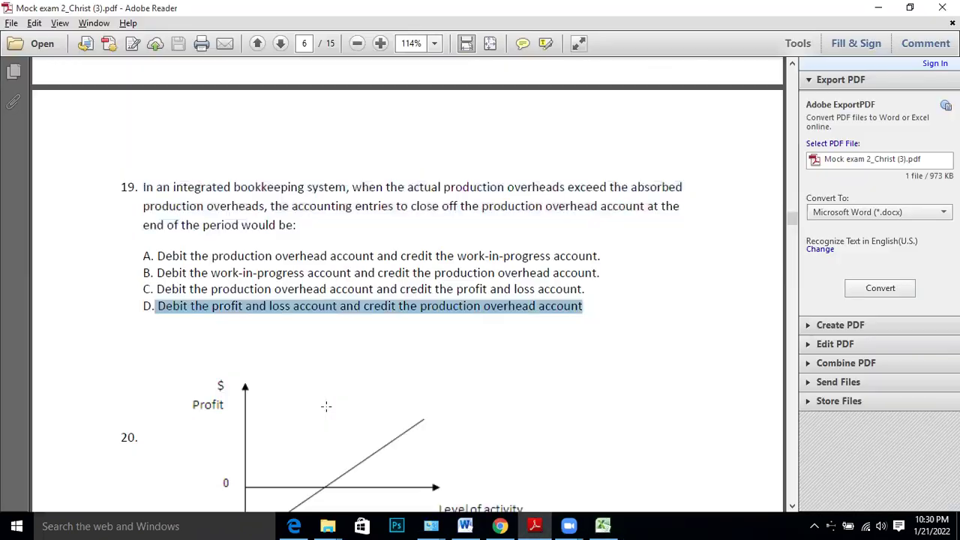
scroll(268, 387, "down", 3)
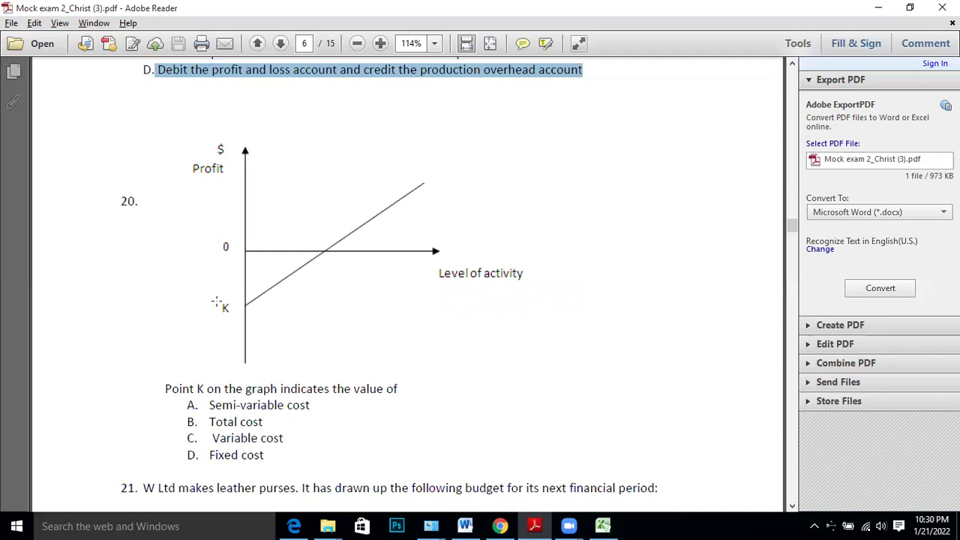
left_click_drag(208, 298, 241, 322)
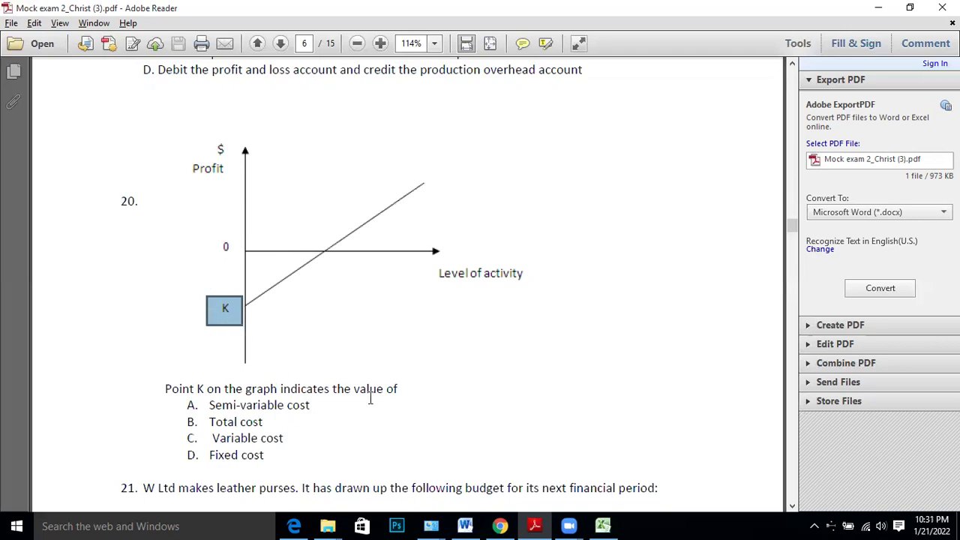
Return to the workbook, record "Op D" in B88 for question 20 and fill both B86 and B88 yellow.
key("alt+Tab")
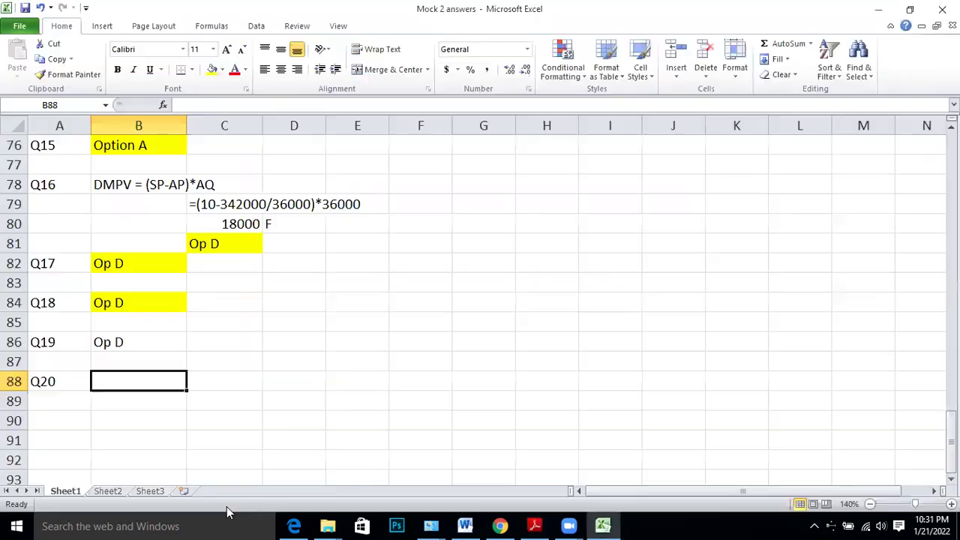
type("Op D")
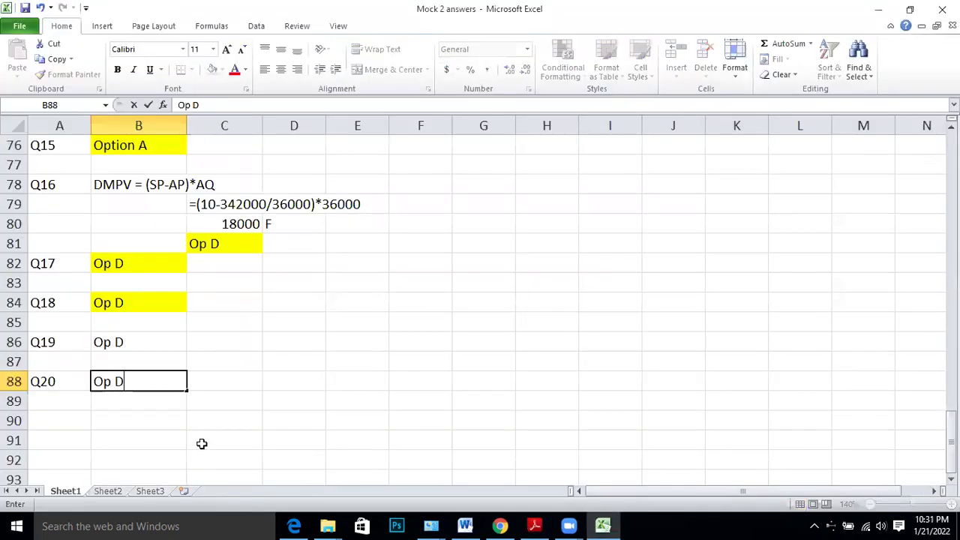
key("Return")
left_click(133, 339)
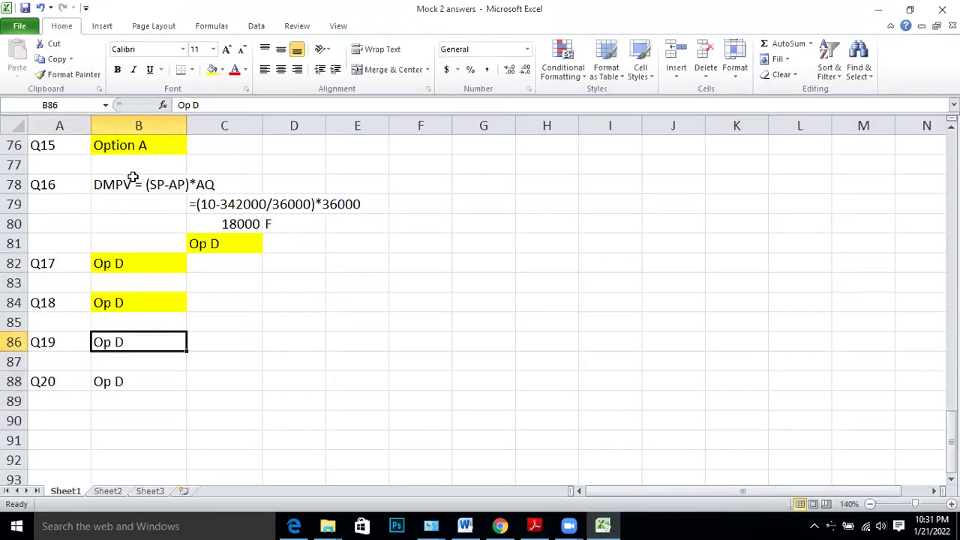
left_click(212, 69)
left_click(128, 378)
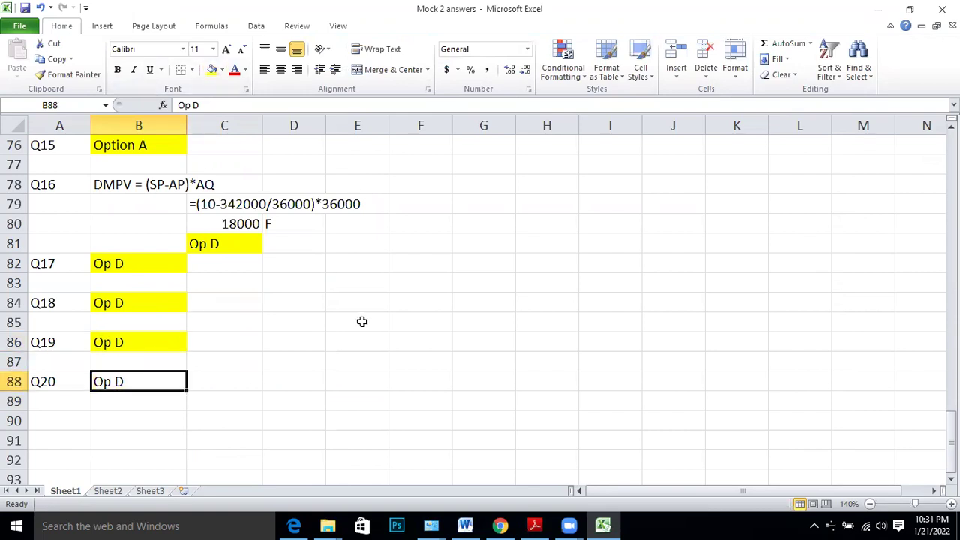
left_click(212, 69)
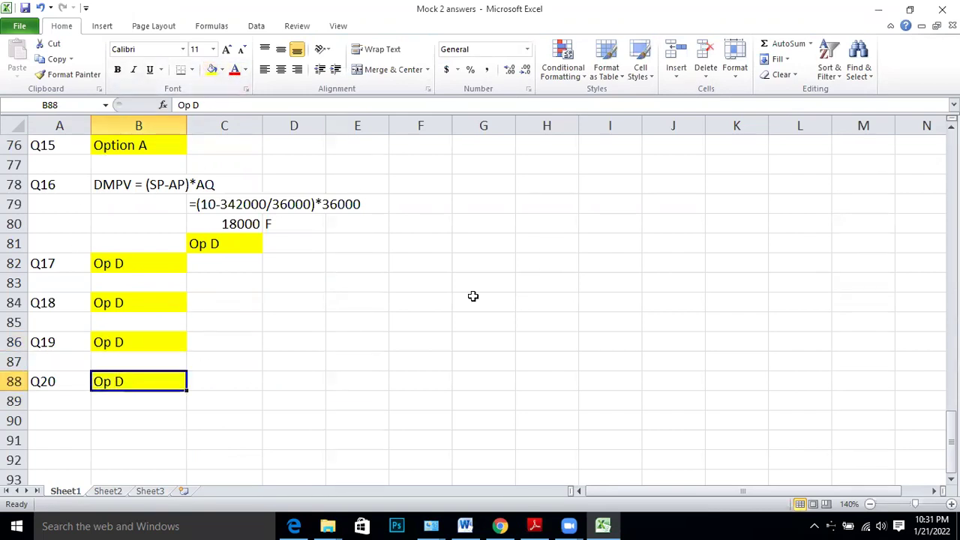
scroll(379, 357, "up", 1)
scroll(379, 357, "up", 14)
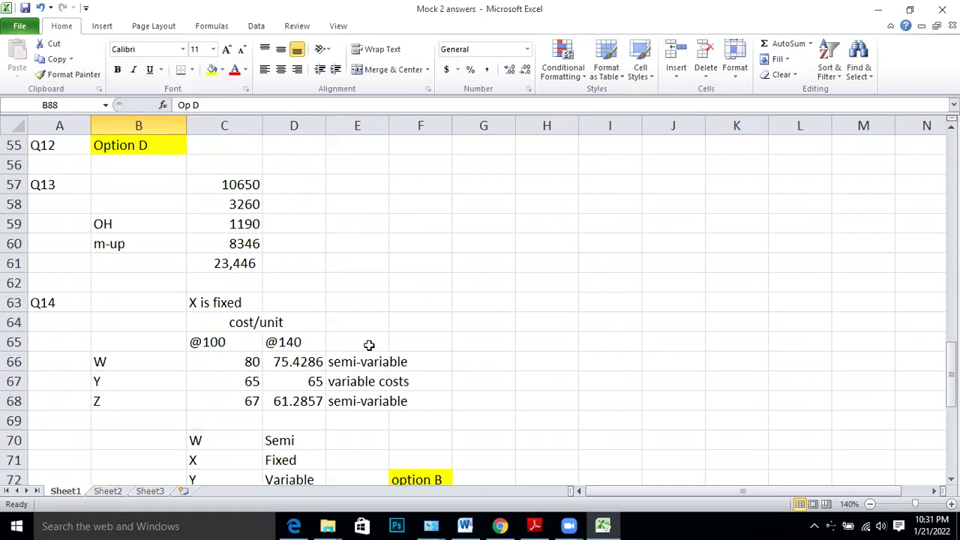
scroll(368, 344, "up", 3)
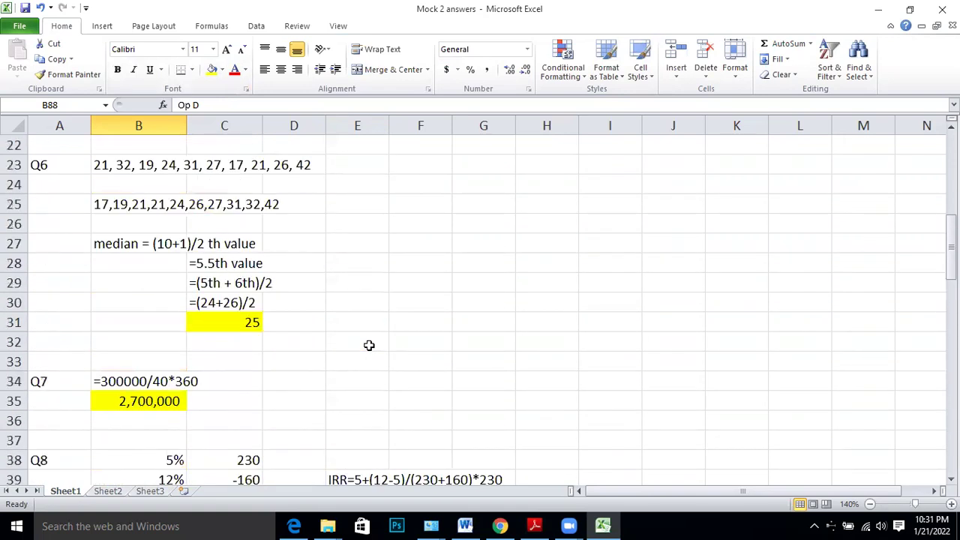
scroll(368, 345, "down", 15)
scroll(356, 352, "down", 6)
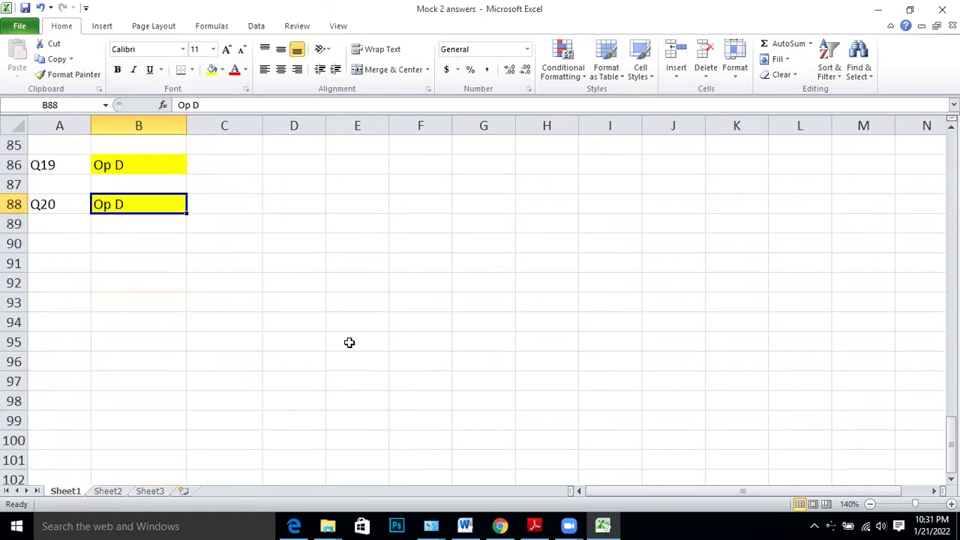